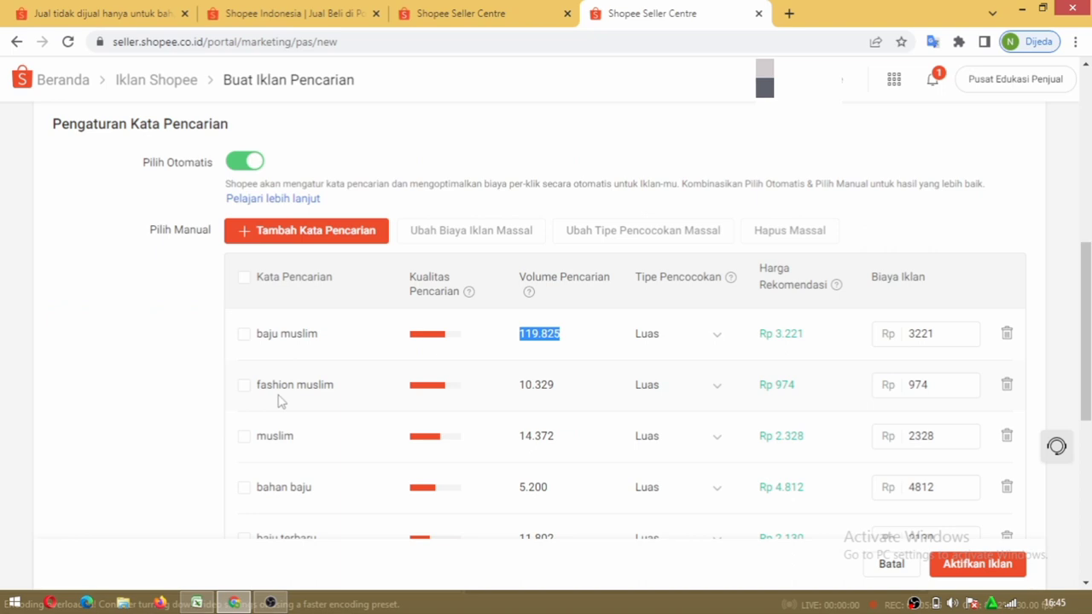
Copy the keyword "fashion muslim" from the Shopee keyword list into cell A6 of the Excel sheet.
{"action": "triple_click", "coordinate": [282, 388]}
{"action": "key", "text": "ctrl+c"}
{"action": "key", "text": "alt+Tab"}
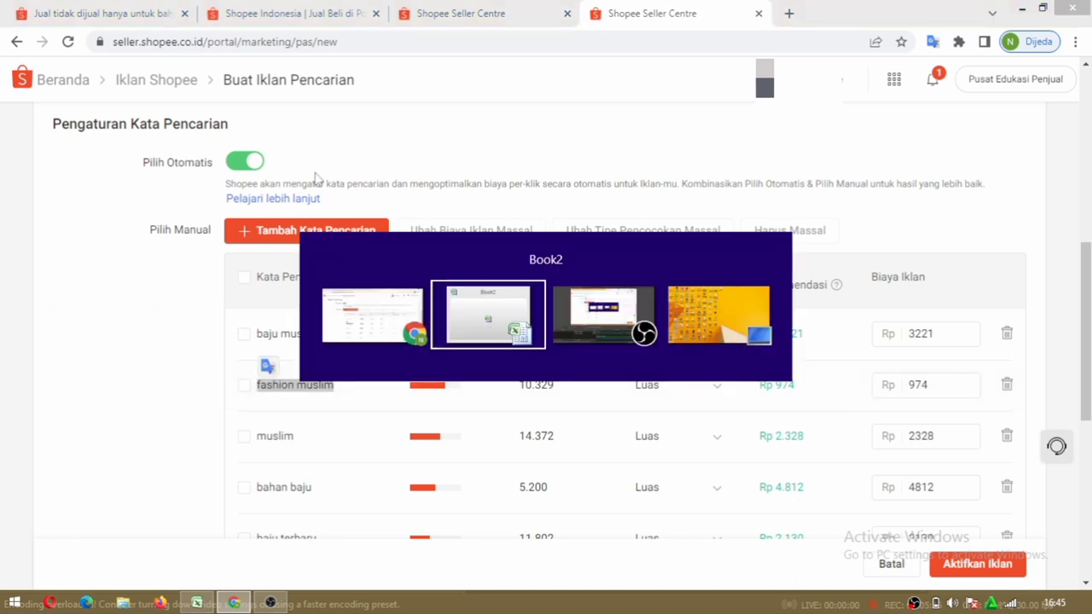
{"action": "key", "text": "ctrl+v"}
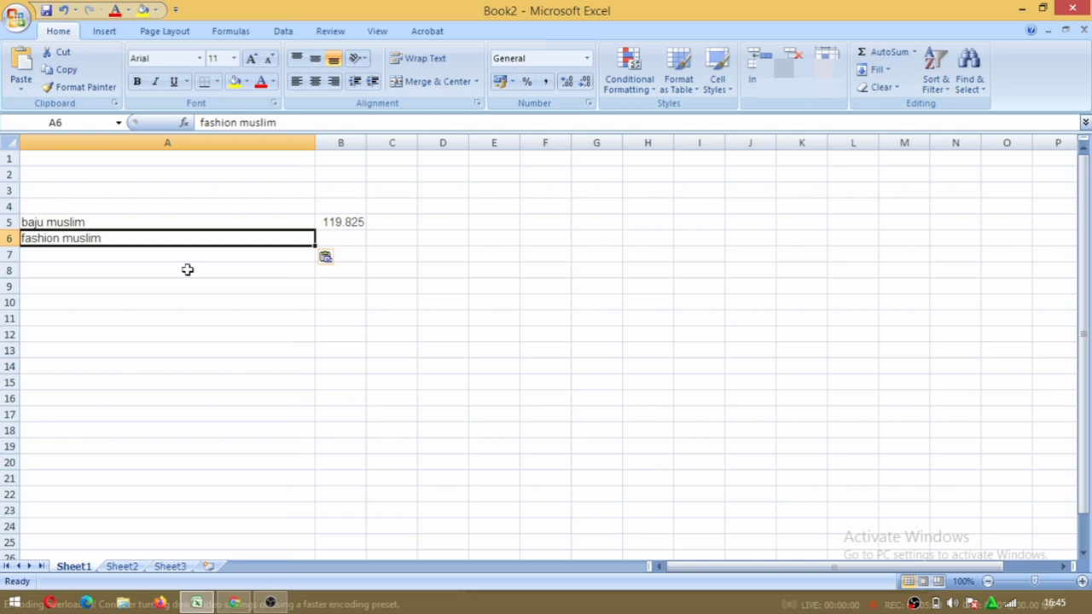
Copy the search volume 10.329 of "fashion muslim" from Shopee into cell B6 of the Excel sheet.
{"action": "key", "text": "alt+Tab"}
{"action": "double_click", "coordinate": [529, 382]}
{"action": "key", "text": "alt+Tab"}
{"action": "left_click", "coordinate": [340, 238]}
{"action": "type", "text": "10.329"}
{"action": "left_click", "coordinate": [340, 298]}
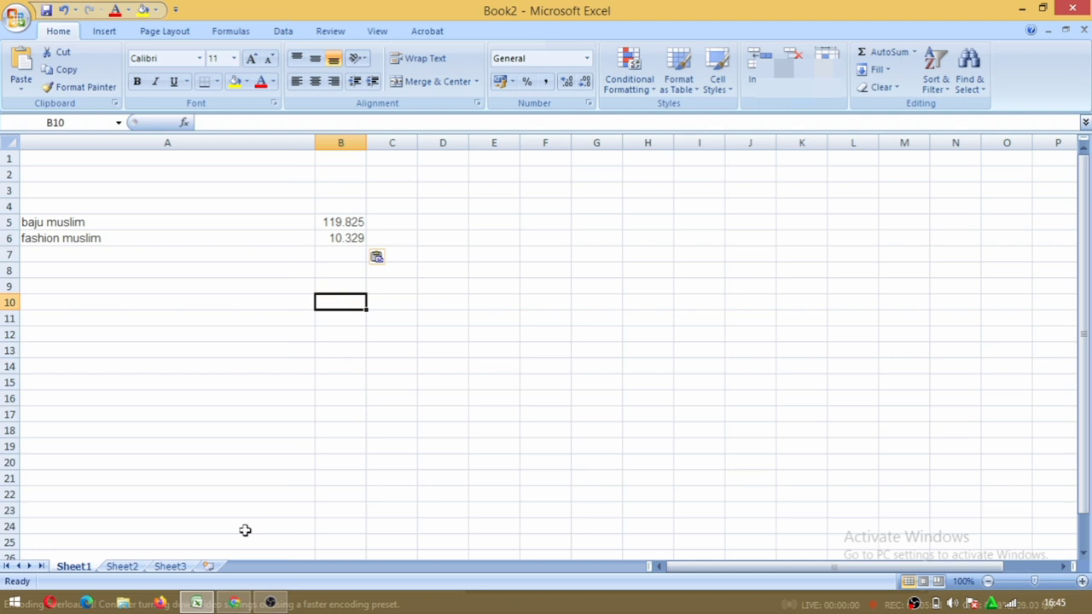
Switch to Shopee Seller Centre and search for "cod" in the dialog for adding search keywords.
{"action": "key", "text": "alt+Tab"}
{"action": "left_click", "coordinate": [288, 241]}
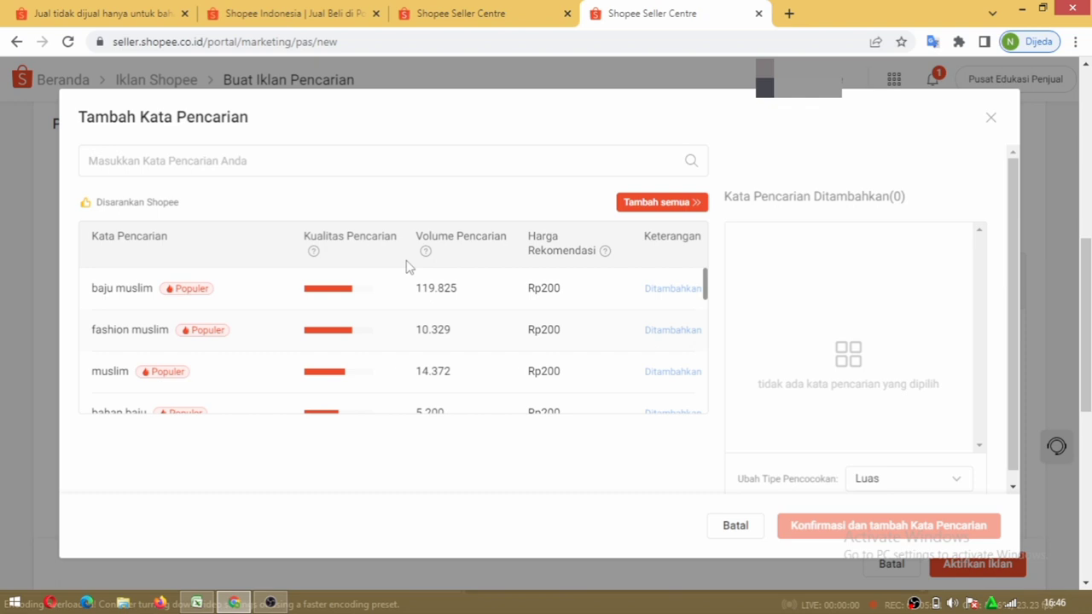
{"action": "key", "text": "Escape"}
{"action": "left_click", "coordinate": [282, 242]}
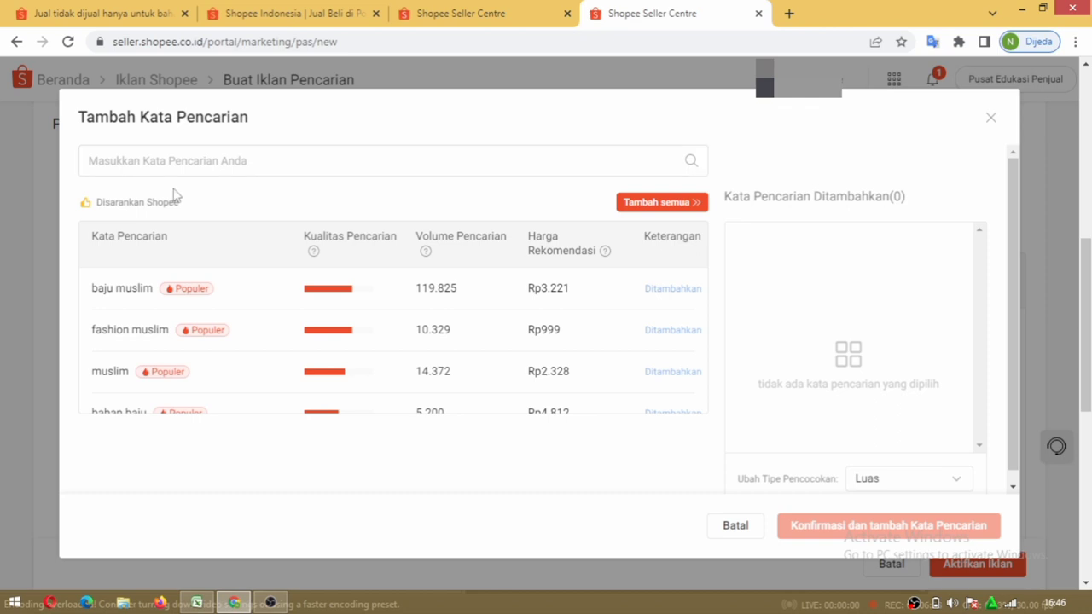
{"action": "left_click", "coordinate": [189, 161]}
{"action": "type", "text": "cod"}
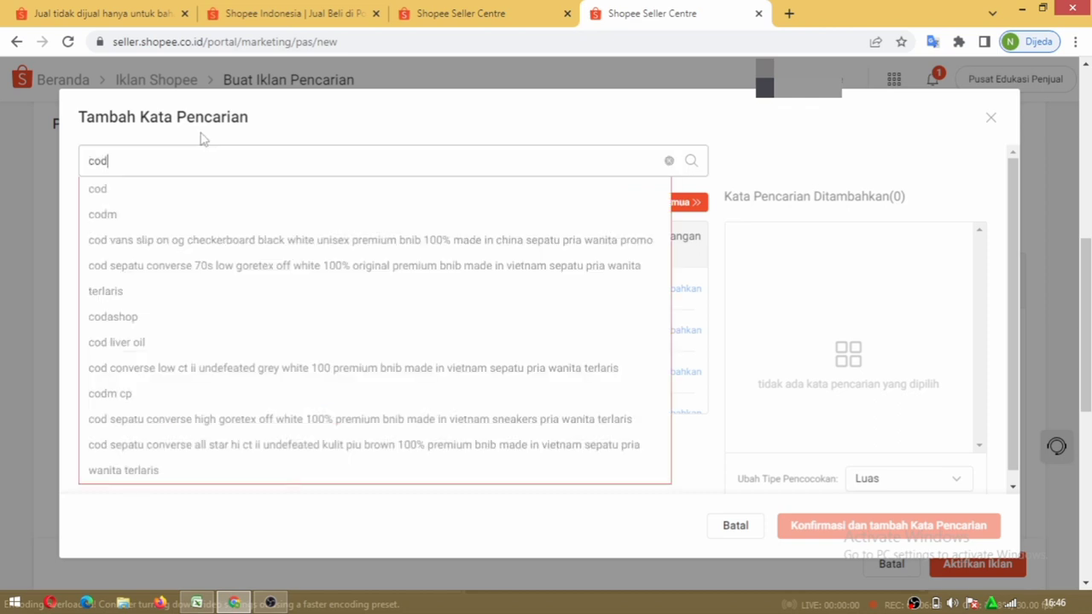
{"action": "key", "text": "Return"}
Copy the keyword "cod" from the Shopee search results into cell A7 of the Excel sheet.
{"action": "left_click_drag", "start_coordinate": [91, 288], "coordinate": [131, 288]}
{"action": "key", "text": "ctrl+c"}
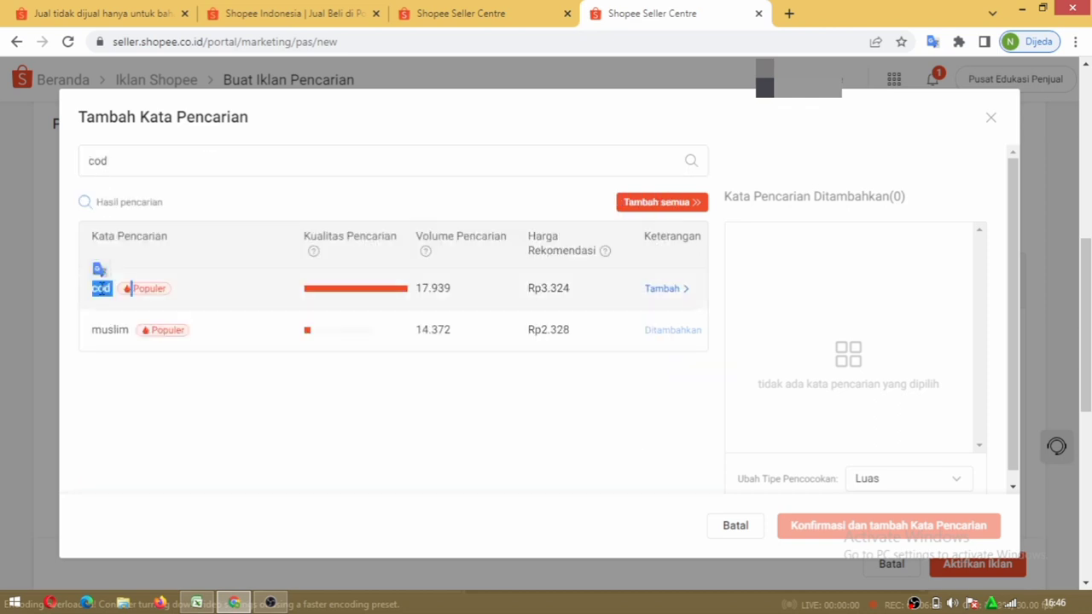
{"action": "key", "text": "alt+Tab"}
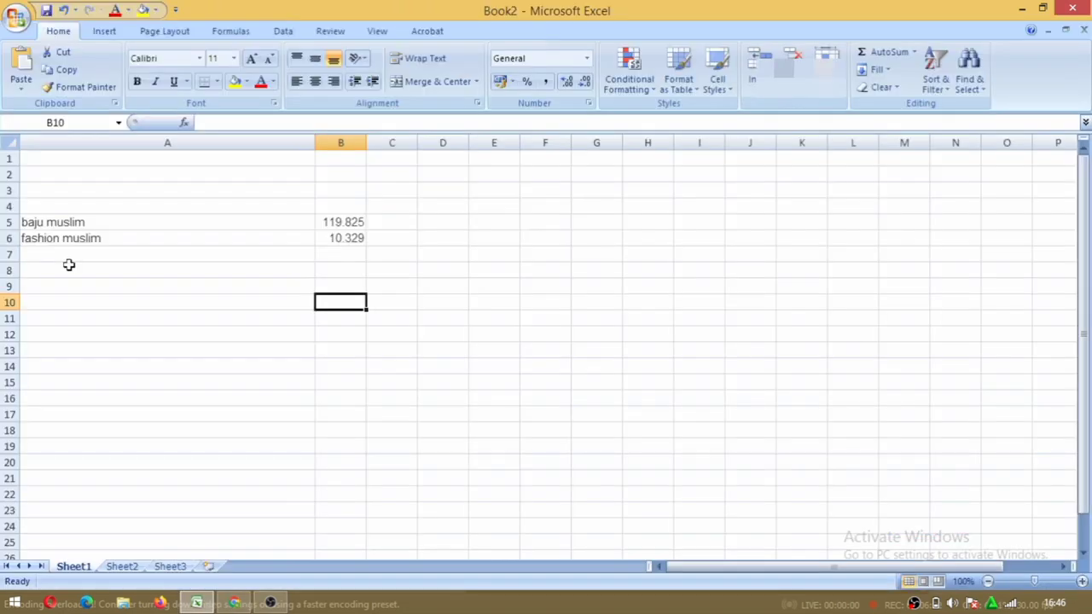
{"action": "left_click", "coordinate": [70, 257]}
{"action": "key", "text": "ctrl+v"}
Copy the search volume 17.939 of "cod" from Shopee into cell B7 of the Excel sheet.
{"action": "key", "text": "alt+Tab"}
{"action": "double_click", "coordinate": [433, 288]}
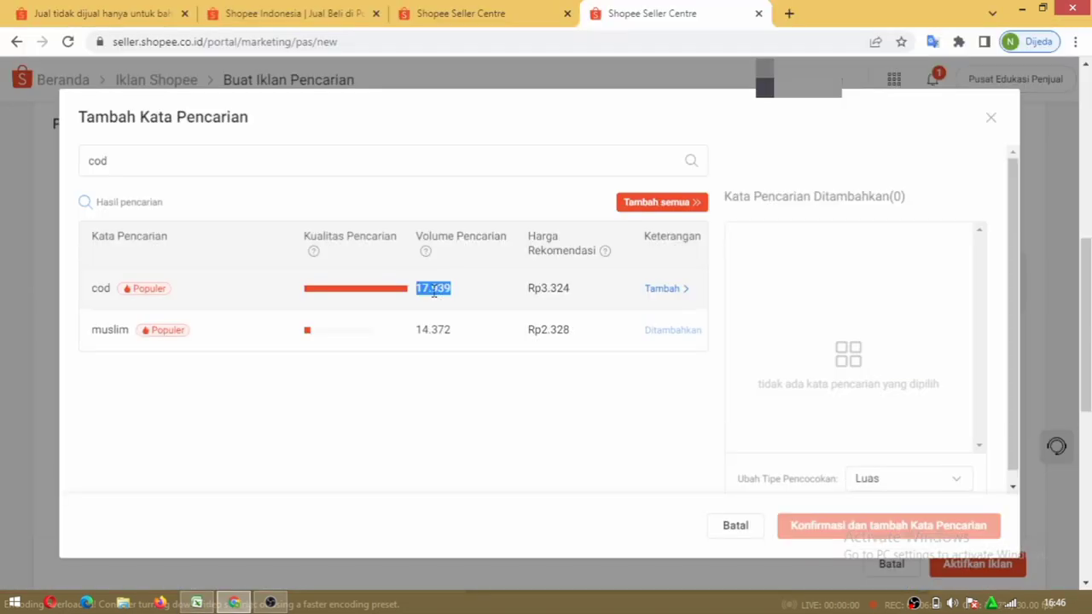
{"action": "key", "text": "ctrl+c"}
{"action": "key", "text": "alt+Tab"}
{"action": "key", "text": "Right"}
{"action": "key", "text": "F2"}
{"action": "key", "text": "ctrl+v"}
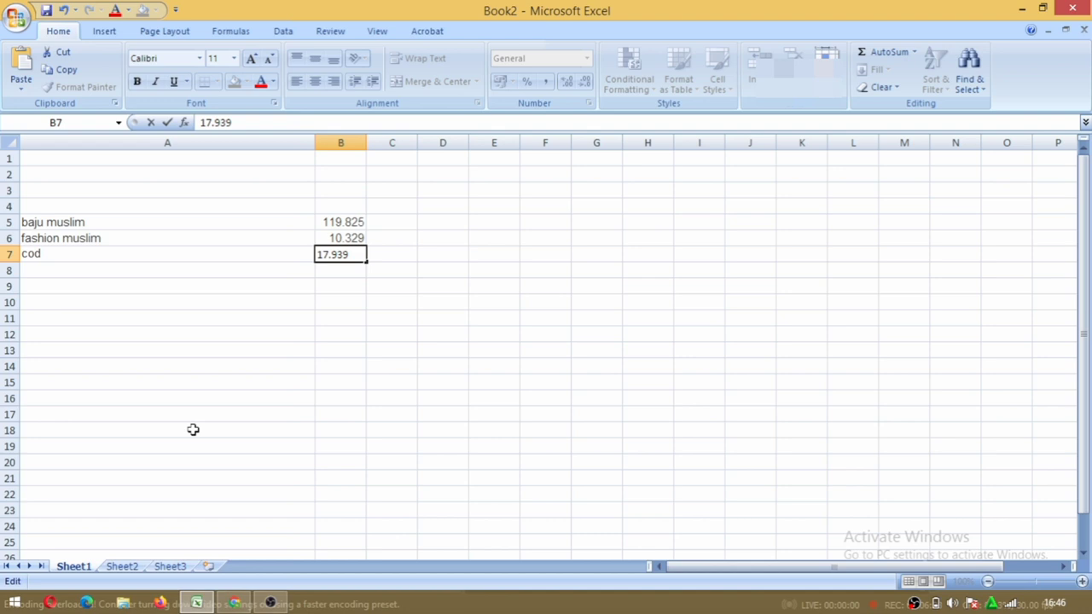
{"action": "left_click", "coordinate": [34, 266]}
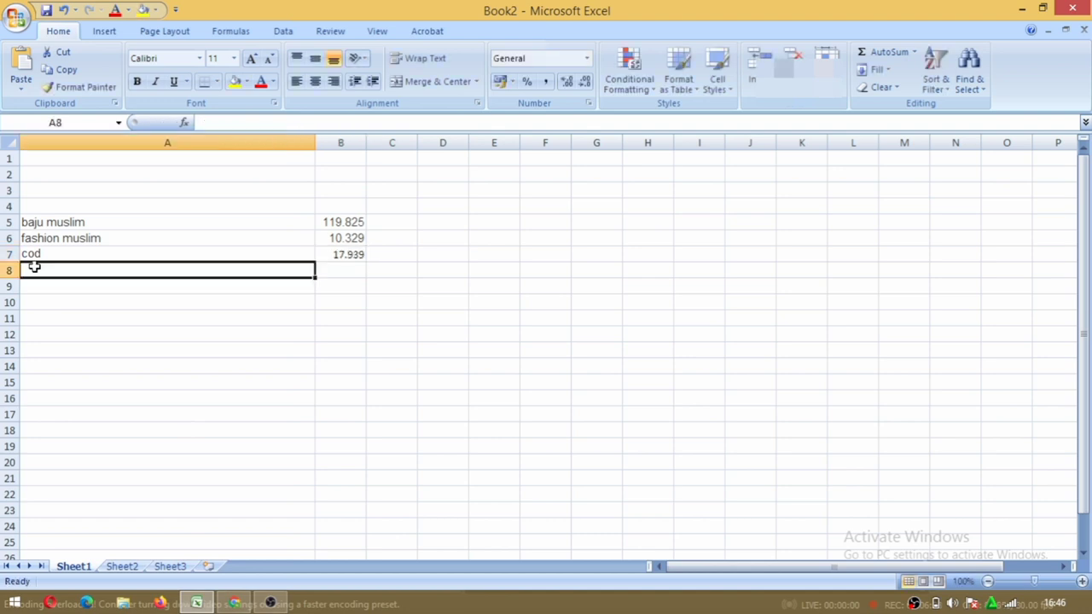
Switch to Shopee and replace the keyword search with "gamis simple".
{"action": "key", "text": "alt+Tab"}
{"action": "left_click", "coordinate": [111, 160]}
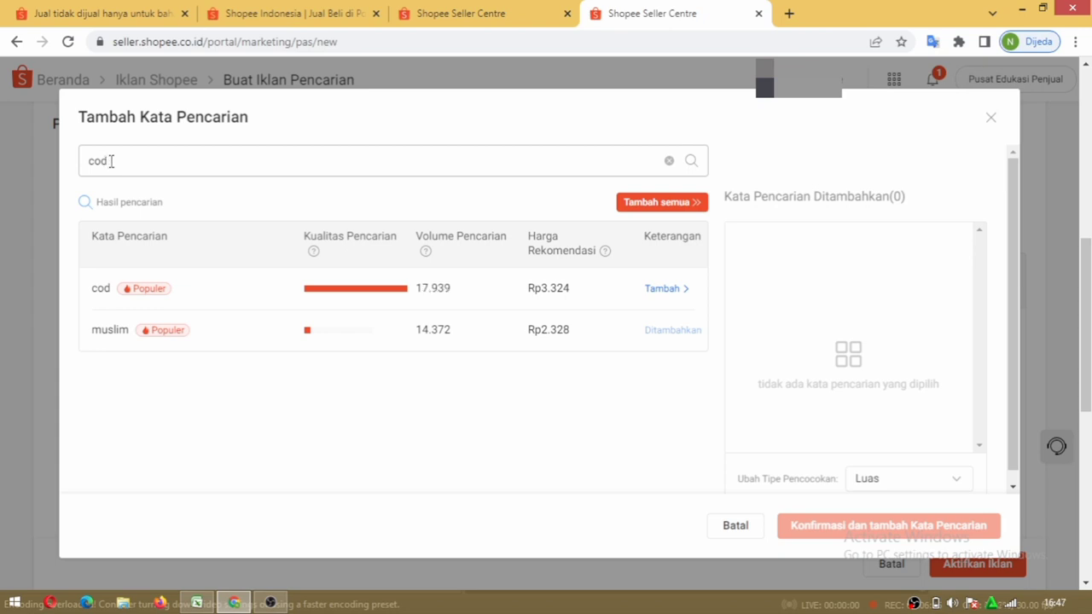
{"action": "key", "text": "BackSpace"}
{"action": "key", "text": "BackSpace"}
{"action": "key", "text": "BackSpace"}
{"action": "type", "text": "gamis sim"}
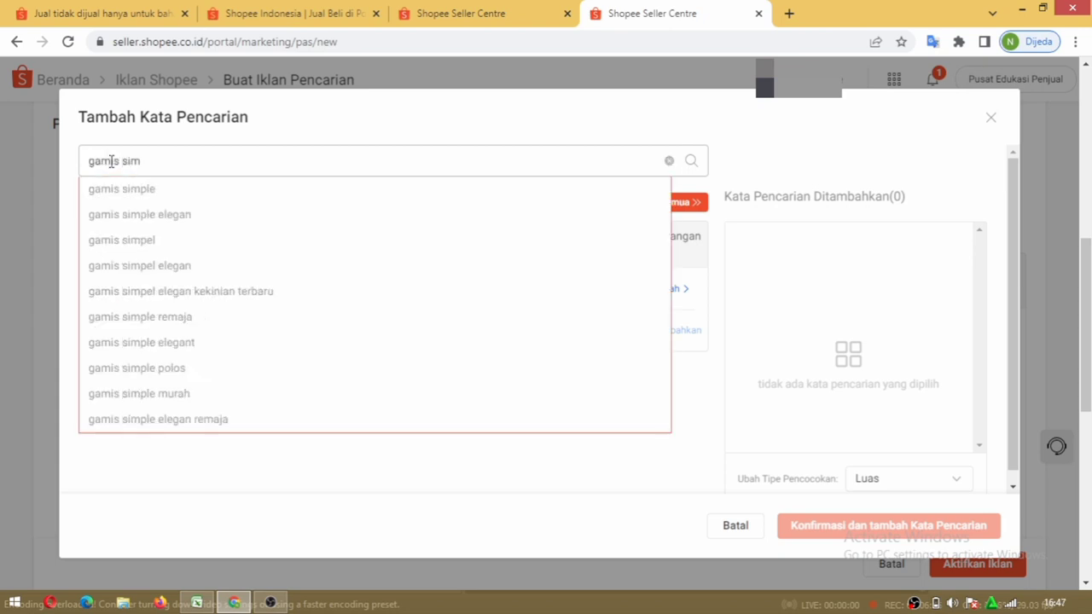
{"action": "type", "text": "ple"}
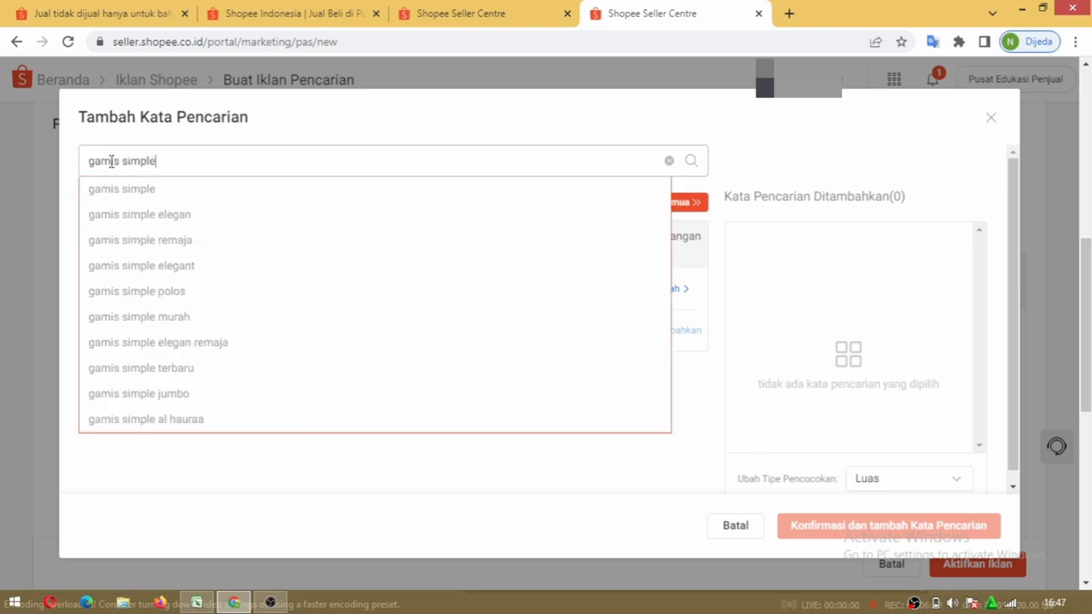
{"action": "left_click", "coordinate": [692, 162]}
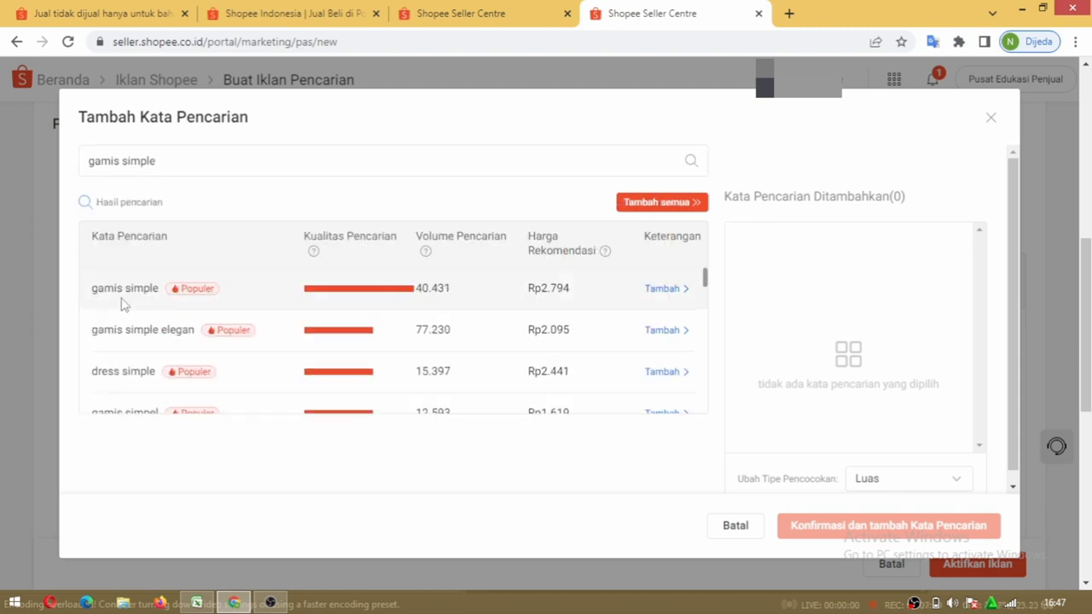
Copy the keyword "gamis simple" from the Shopee search results into cell A8 of the Excel sheet.
{"action": "left_click_drag", "start_coordinate": [92, 288], "coordinate": [144, 288]}
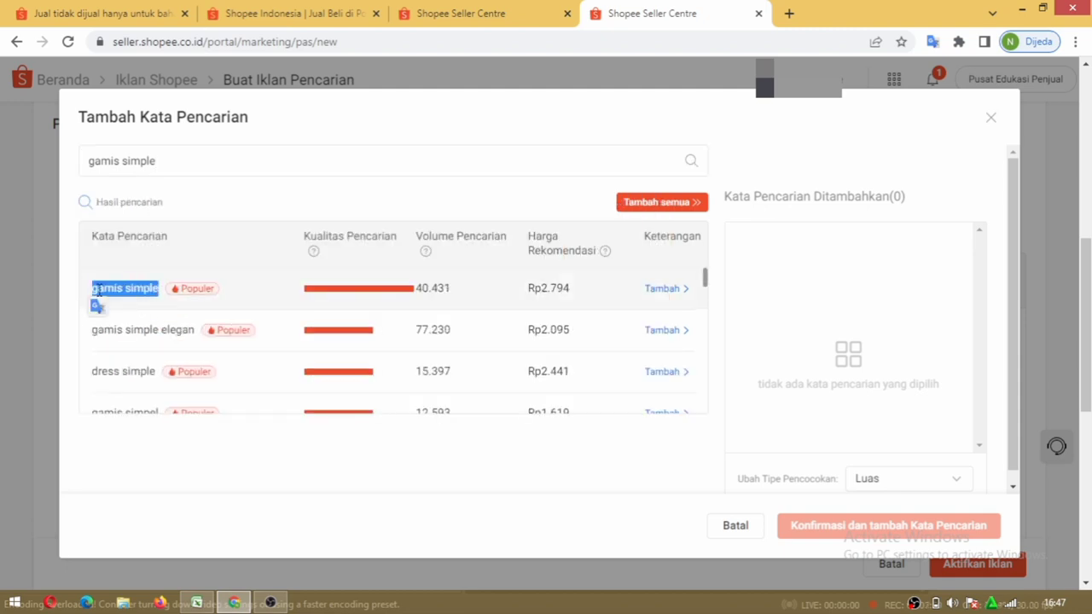
{"action": "key", "text": "ctrl+c"}
{"action": "key", "text": "alt+Tab"}
{"action": "key", "text": "ctrl+v"}
Copy the search volume 40.431 of "gamis simple" from Shopee into cell B8 of the Excel sheet.
{"action": "key", "text": "alt+Tab"}
{"action": "double_click", "coordinate": [428, 289]}
{"action": "key", "text": "ctrl+c"}
{"action": "key", "text": "alt+Tab"}
{"action": "left_click", "coordinate": [350, 269]}
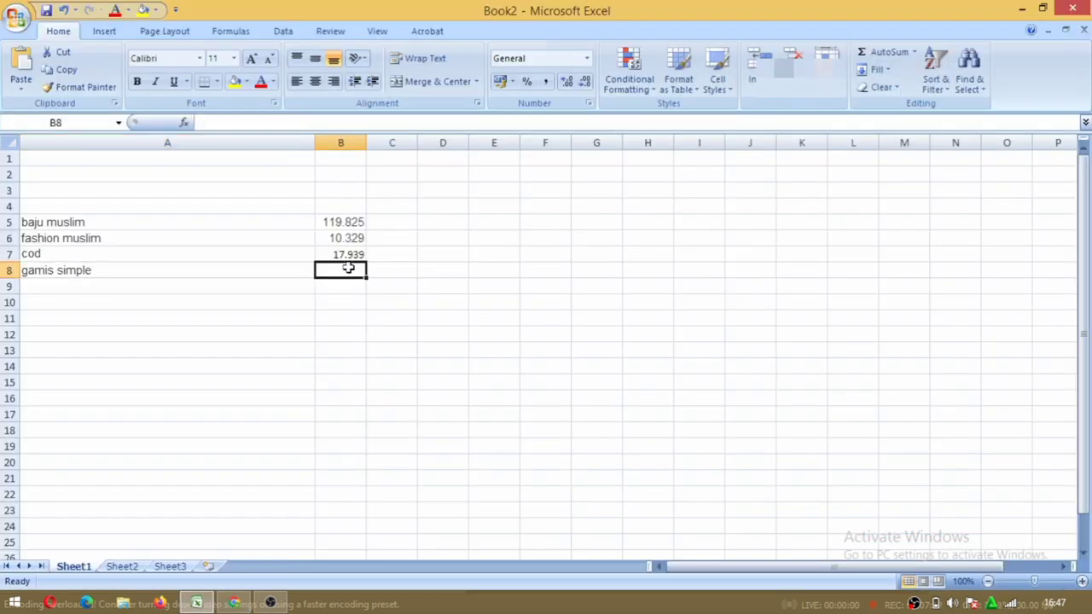
{"action": "key", "text": "ctrl+v"}
Copy the related keyword "gamis simpel" from the Shopee search results into cell A9 of the Excel sheet.
{"action": "key", "text": "alt+Tab"}
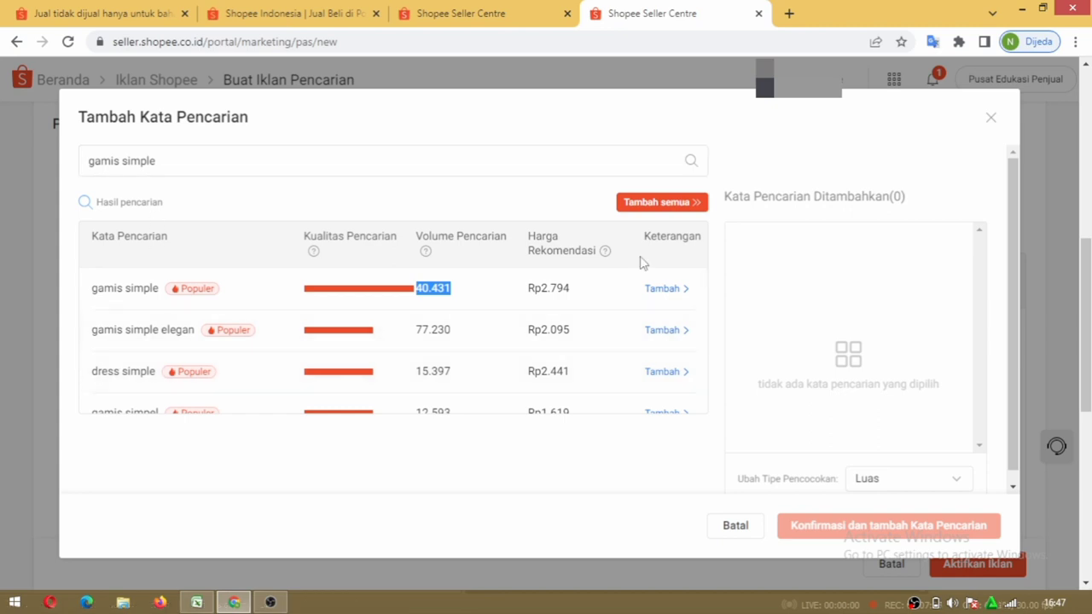
{"action": "left_click_drag", "start_coordinate": [706, 277], "coordinate": [707, 284]}
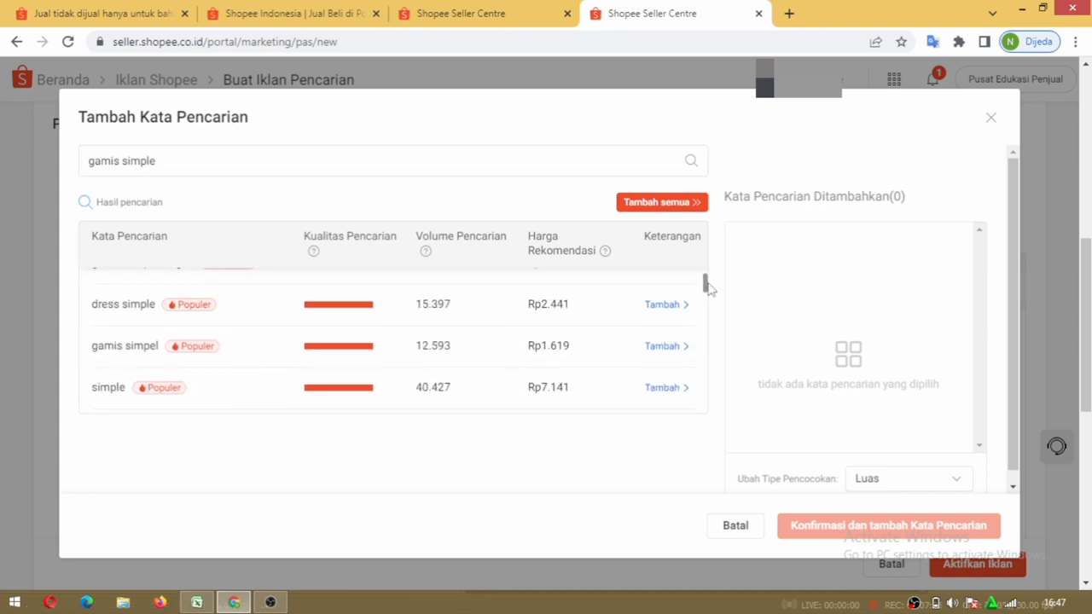
{"action": "double_click", "coordinate": [105, 346]}
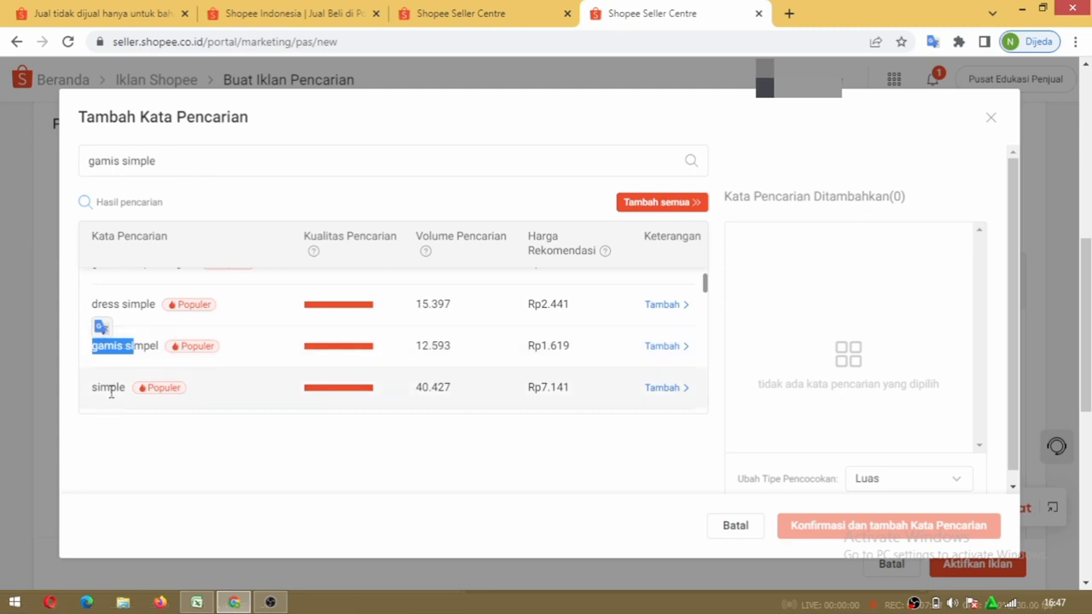
{"action": "left_click_drag", "start_coordinate": [111, 392], "coordinate": [111, 393]}
{"action": "key", "text": "ctrl+c"}
{"action": "key", "text": "alt+Tab"}
{"action": "left_click", "coordinate": [71, 284]}
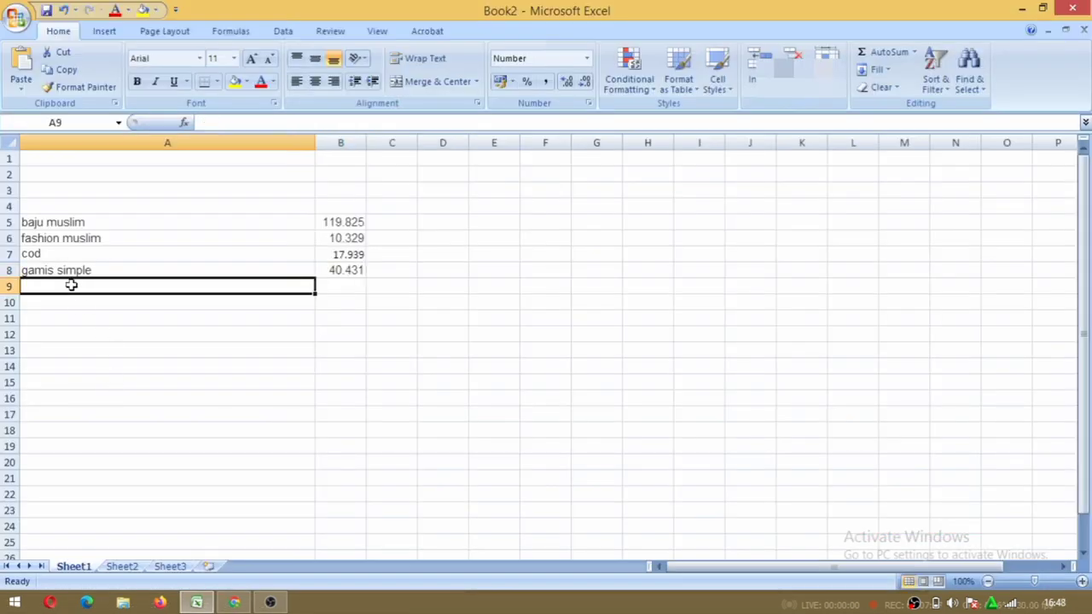
{"action": "key", "text": "ctrl+v"}
Copy the search volume 12.593 of "gamis simpel" from Shopee into cell B9 of the Excel sheet.
{"action": "key", "text": "alt+Tab"}
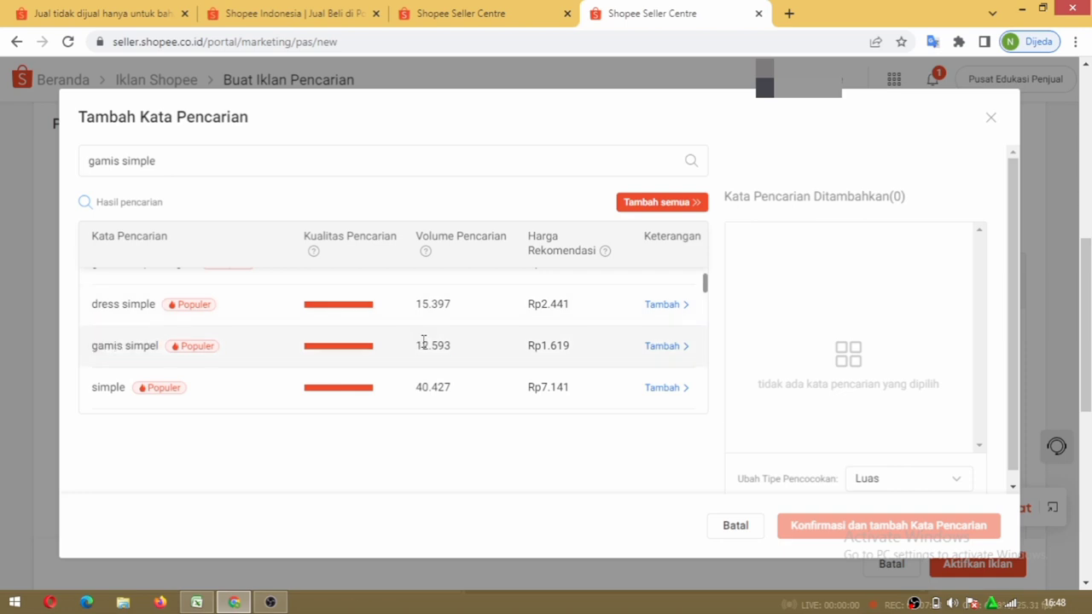
{"action": "double_click", "coordinate": [421, 344]}
{"action": "key", "text": "ctrl+c"}
{"action": "key", "text": "alt+Tab"}
{"action": "left_click", "coordinate": [341, 286]}
{"action": "key", "text": "ctrl+v"}
{"action": "left_click", "coordinate": [240, 344]}
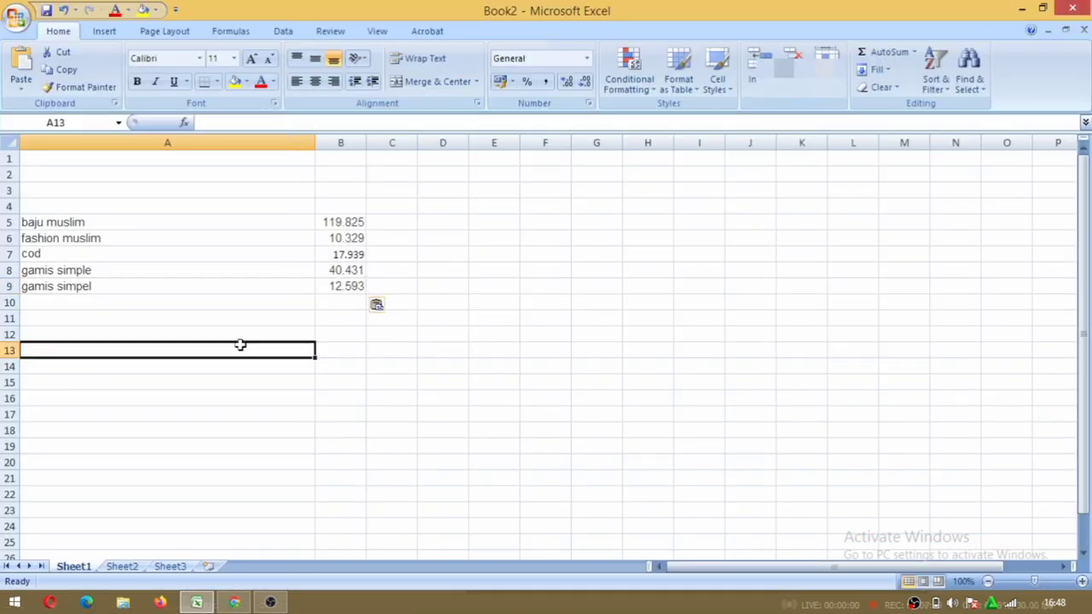
Switch to Shopee and shorten the keyword search to "gamis".
{"action": "key", "text": "alt+Tab"}
{"action": "left_click", "coordinate": [166, 165]}
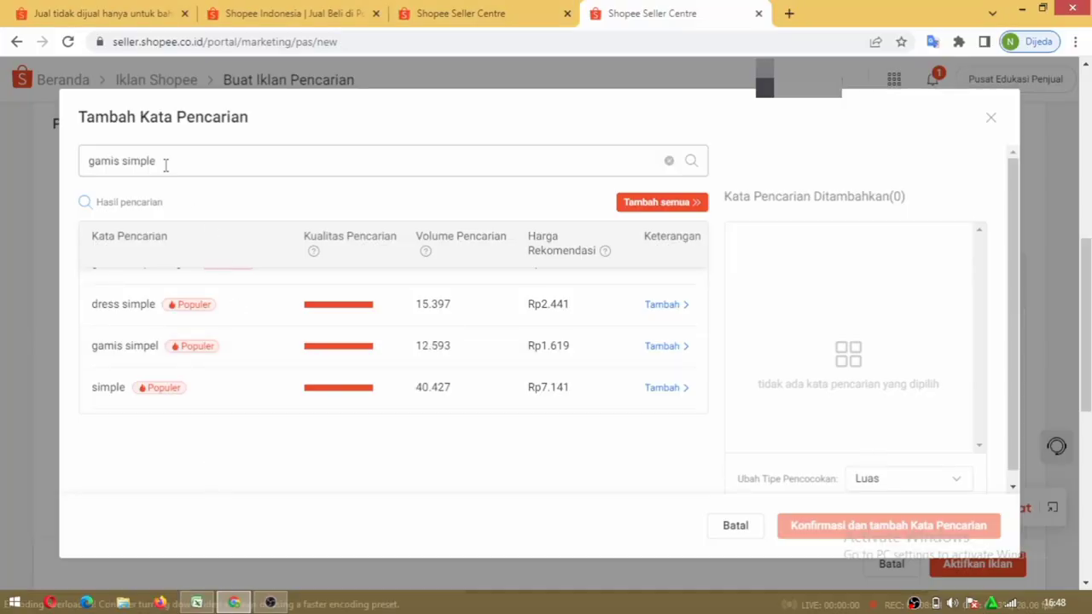
{"action": "key", "text": "BackSpace"}
{"action": "key", "text": "BackSpace"}
{"action": "key", "text": "BackSpace"}
{"action": "key", "text": "BackSpace"}
{"action": "key", "text": "BackSpace"}
{"action": "key", "text": "BackSpace"}
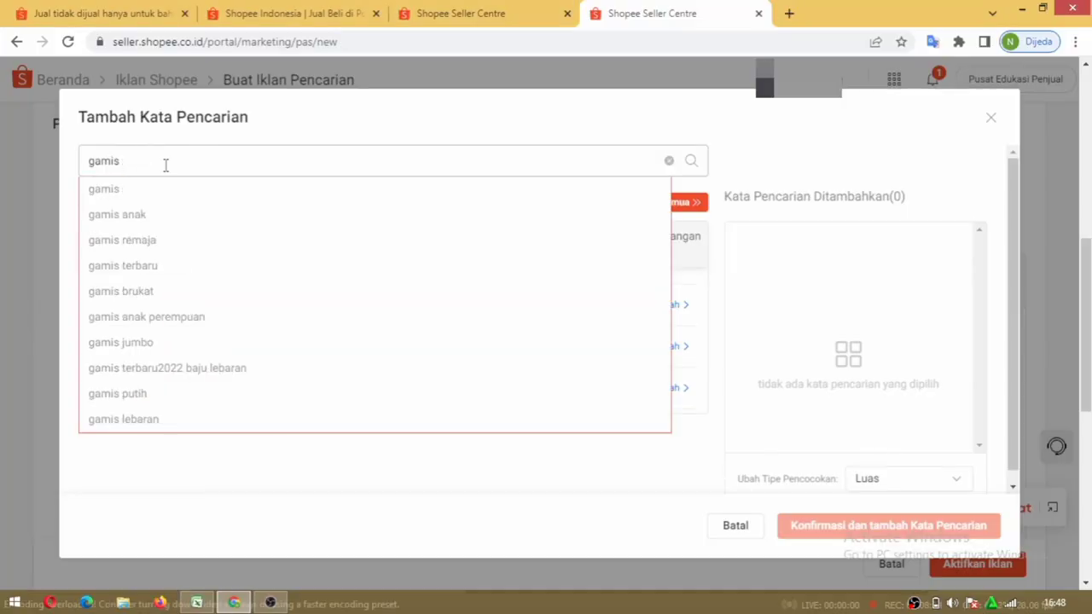
{"action": "left_click", "coordinate": [691, 162]}
Copy the keyword "gamis" from the Shopee search results into cell A10 of the Excel sheet.
{"action": "double_click", "coordinate": [107, 288]}
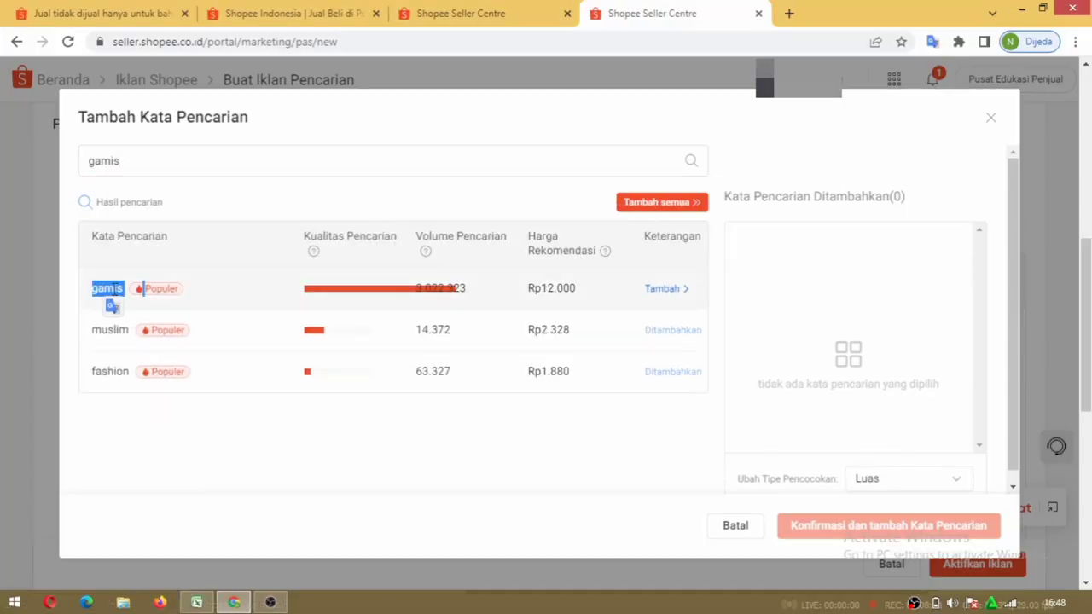
{"action": "key", "text": "ctrl+c"}
{"action": "key", "text": "alt+Tab"}
{"action": "left_click", "coordinate": [77, 299]}
{"action": "key", "text": "ctrl+v"}
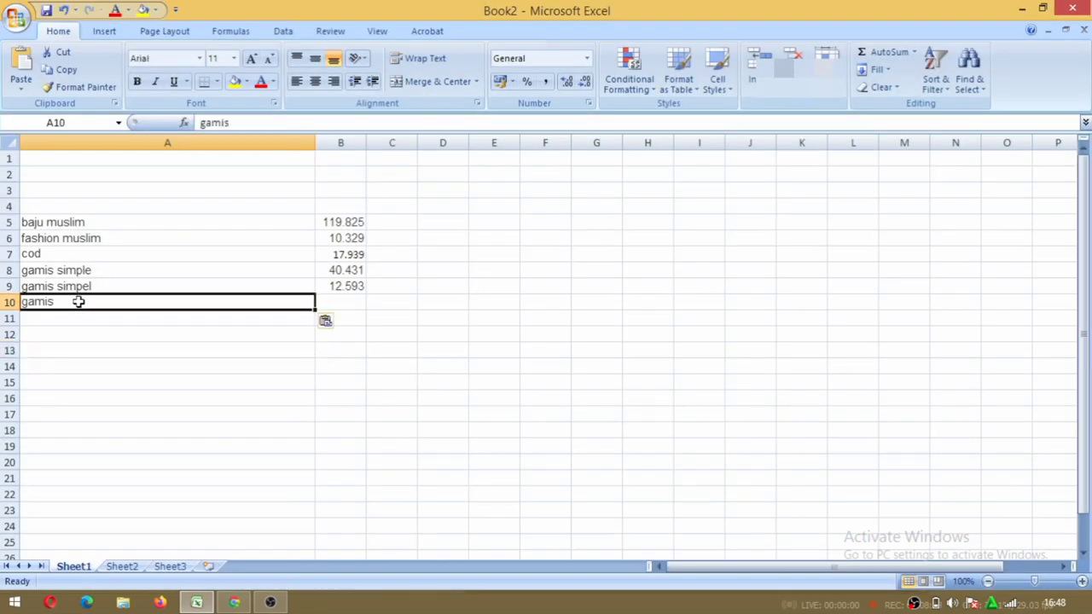
Copy the search volume 3.022.323 of "gamis" from Shopee into Excel cell B10 and widen column B to fit it.
{"action": "key", "text": "alt+Tab"}
{"action": "double_click", "coordinate": [426, 288]}
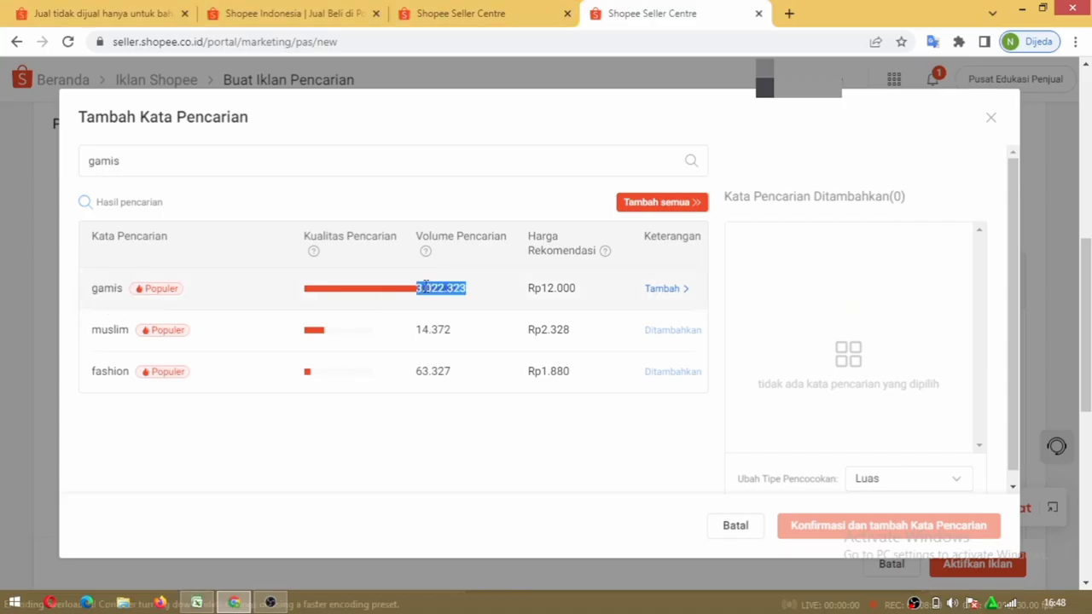
{"action": "key", "text": "ctrl+c"}
{"action": "key", "text": "alt+Tab"}
{"action": "left_click", "coordinate": [356, 298]}
{"action": "key", "text": "ctrl+v"}
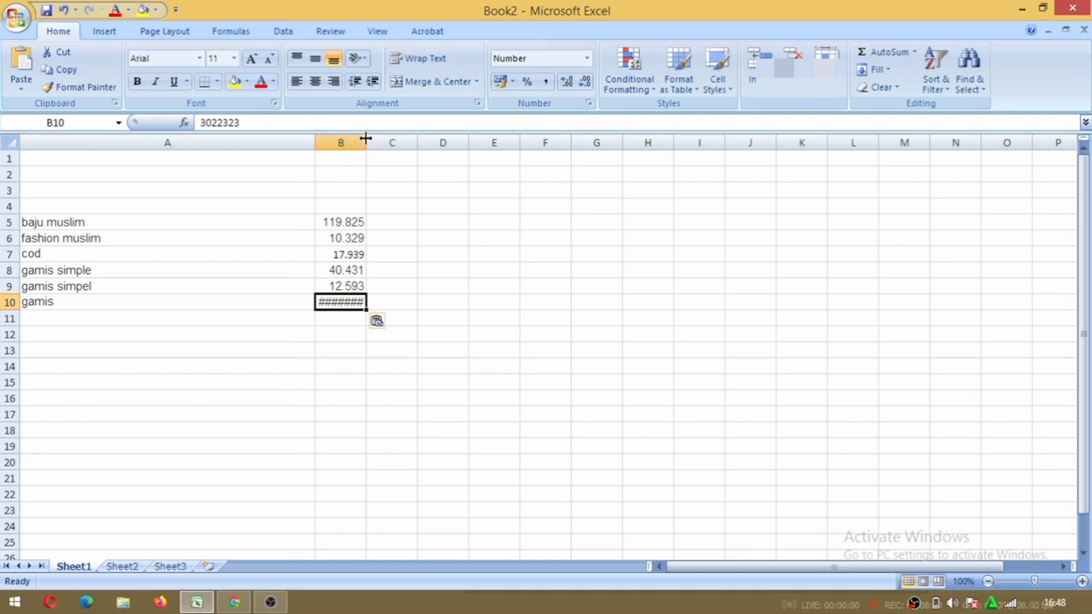
{"action": "left_click_drag", "start_coordinate": [365, 138], "coordinate": [427, 139]}
{"action": "left_click", "coordinate": [237, 370]}
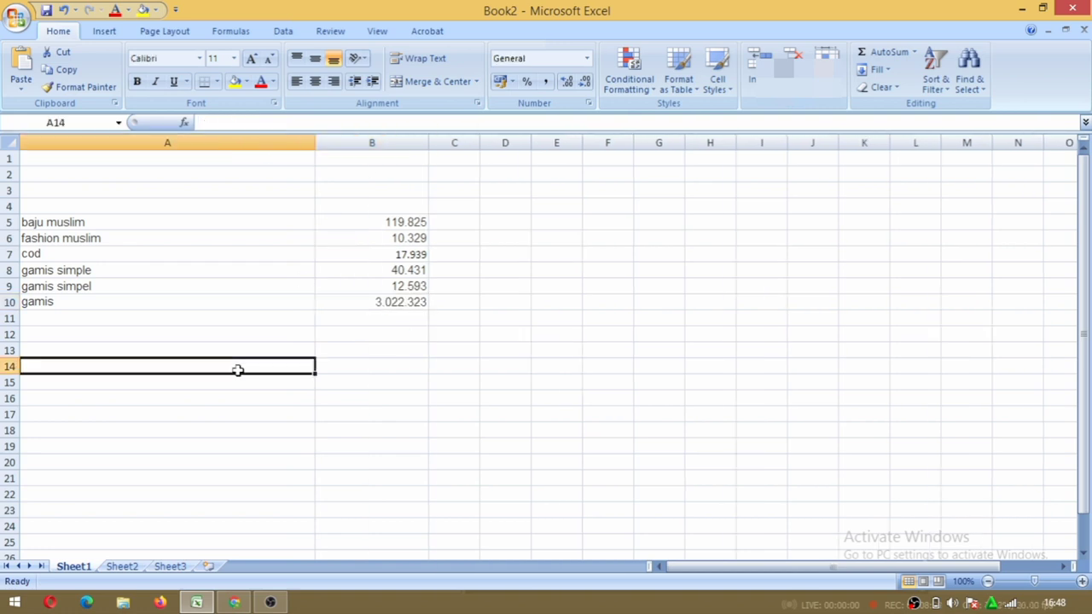
Switch to Shopee and replace the keyword search with "syari".
{"action": "key", "text": "alt+Tab"}
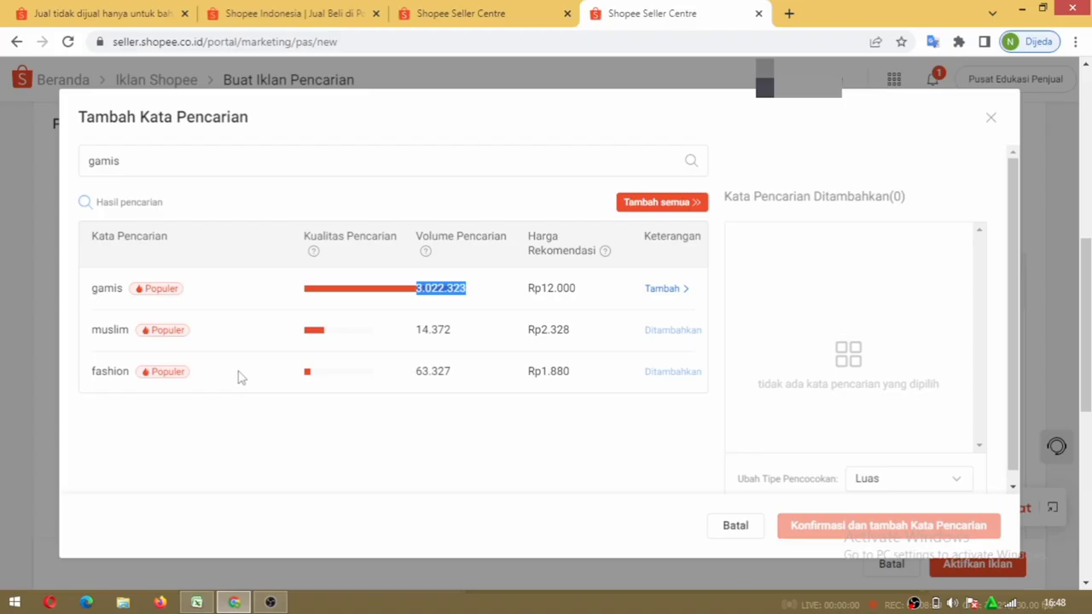
{"action": "left_click", "coordinate": [140, 160]}
{"action": "key", "text": "BackSpace"}
{"action": "key", "text": "BackSpace"}
{"action": "key", "text": "BackSpace"}
{"action": "key", "text": "BackSpace"}
{"action": "key", "text": "BackSpace"}
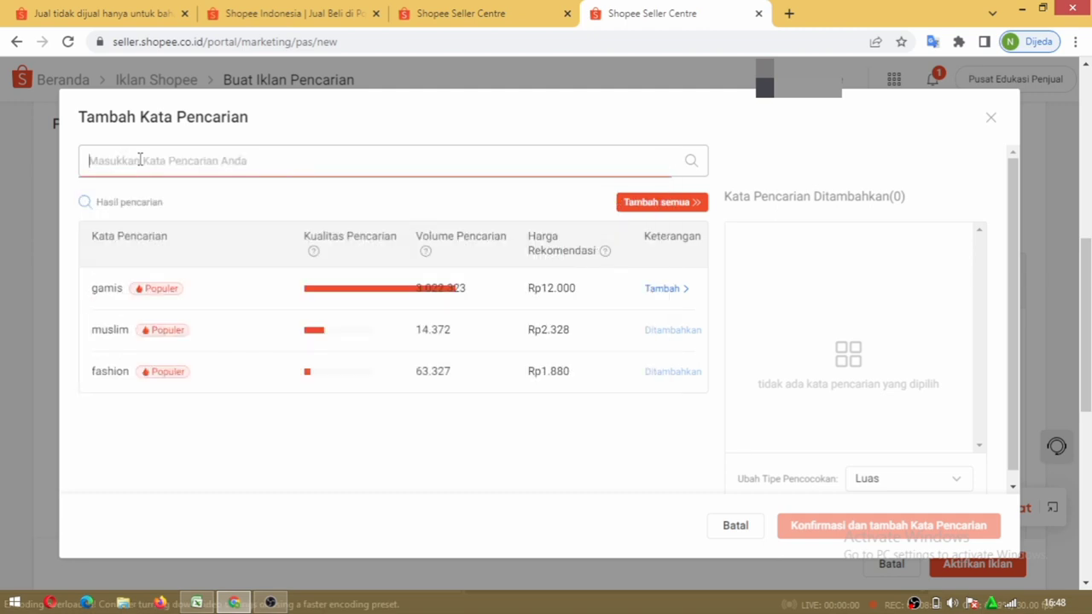
{"action": "type", "text": "syari"}
{"action": "left_click", "coordinate": [695, 162]}
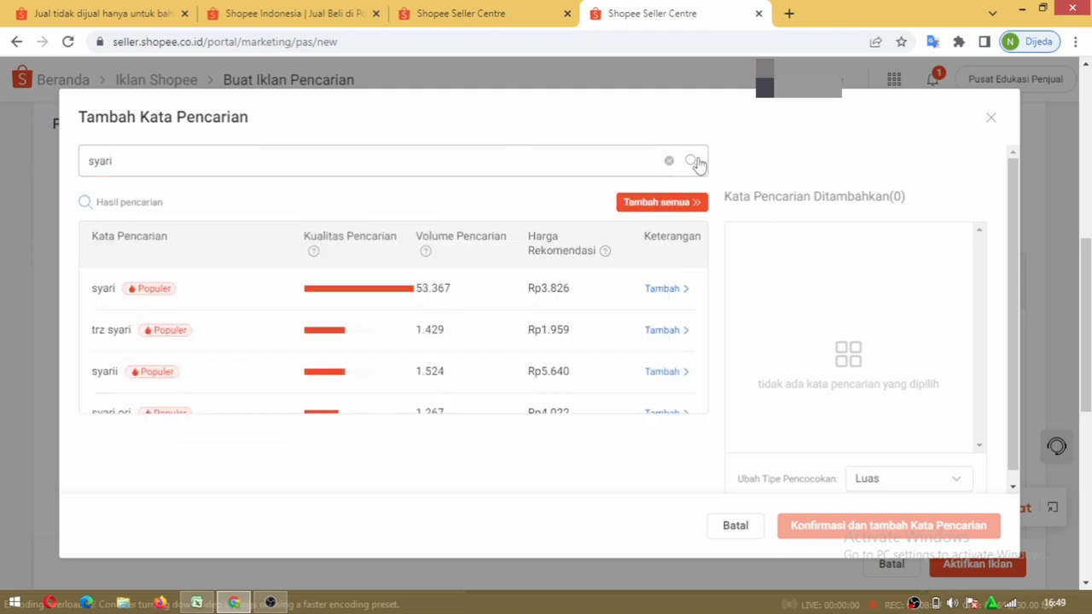
Copy the keyword "syari" from the Shopee search results into cell A11 of the Excel sheet.
{"action": "double_click", "coordinate": [101, 288]}
{"action": "key", "text": "ctrl+c"}
{"action": "key", "text": "alt+Tab"}
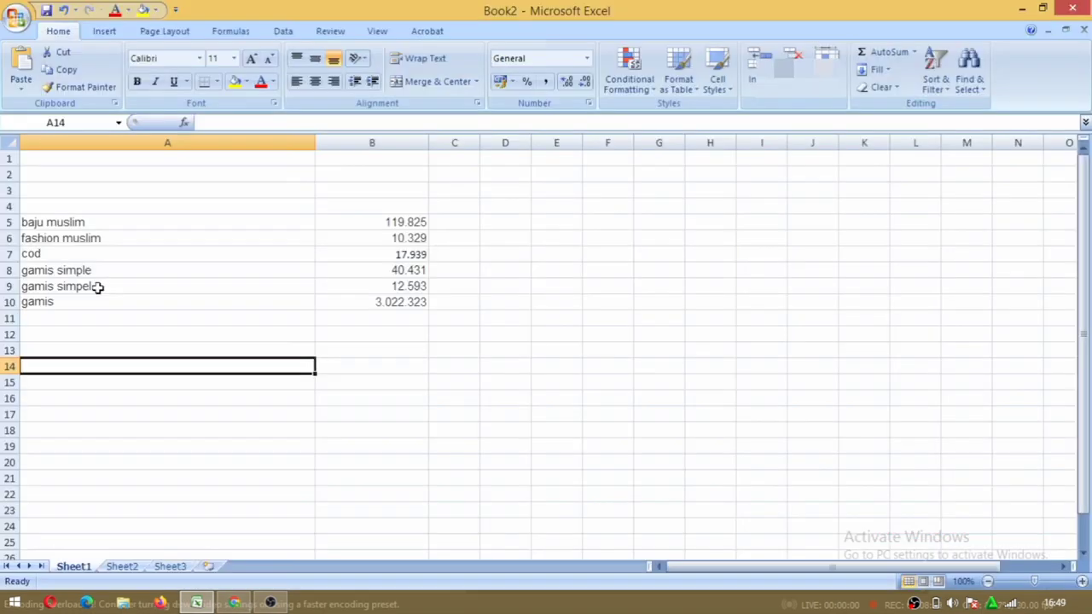
{"action": "left_click", "coordinate": [66, 318]}
{"action": "key", "text": "ctrl+v"}
Copy the search volume 53.367 of "syari" from Shopee into Excel cell B11.
{"action": "key", "text": "alt+Tab"}
{"action": "double_click", "coordinate": [429, 290]}
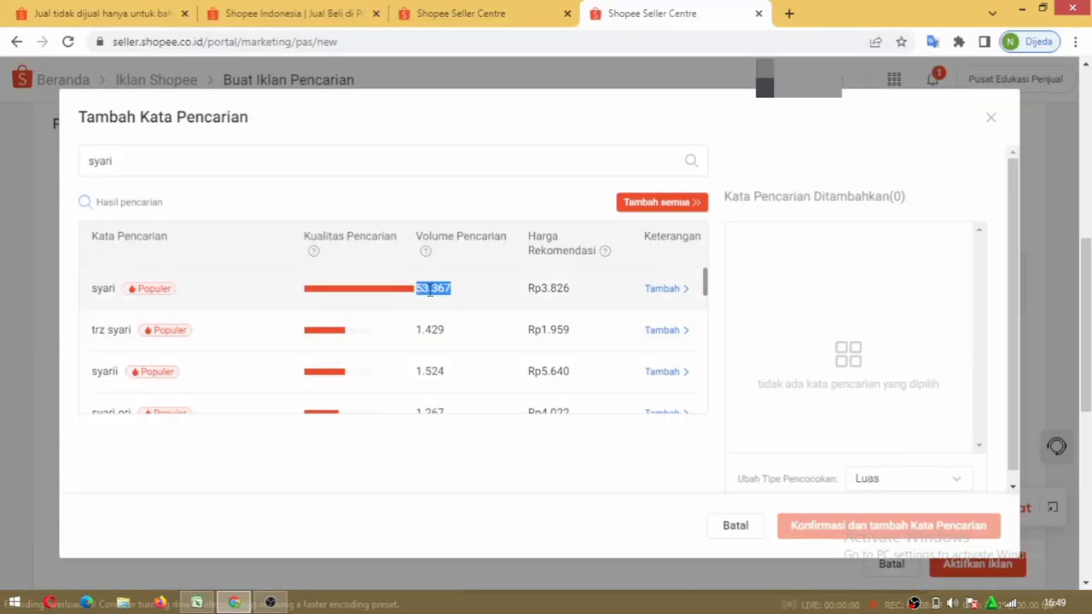
{"action": "key", "text": "ctrl+c"}
{"action": "key", "text": "alt+Tab"}
{"action": "left_click", "coordinate": [402, 316]}
{"action": "key", "text": "ctrl+v"}
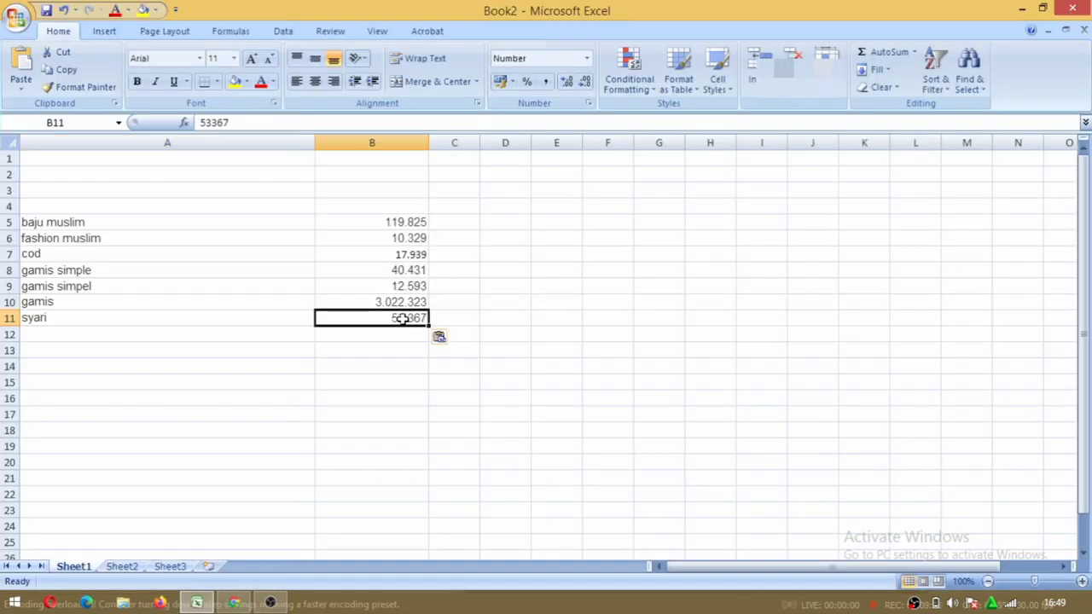
Switch to Shopee and replace the keyword search with "kondangan".
{"action": "key", "text": "alt+Tab"}
{"action": "left_click_drag", "start_coordinate": [707, 281], "coordinate": [718, 253]}
{"action": "left_click", "coordinate": [125, 166]}
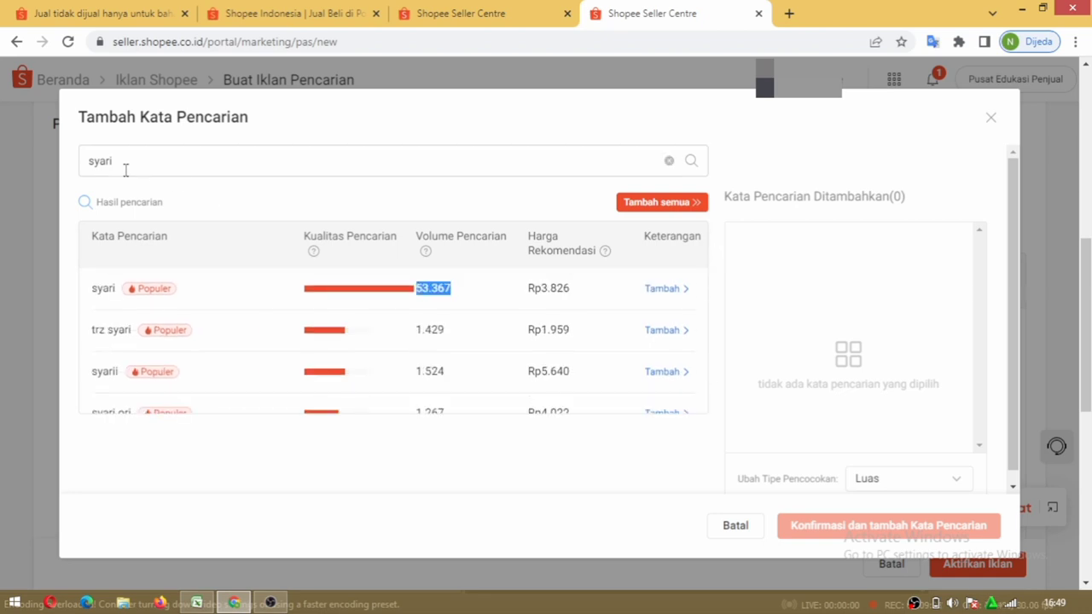
{"action": "key", "text": "BackSpace"}
{"action": "key", "text": "BackSpace"}
{"action": "key", "text": "BackSpace"}
{"action": "key", "text": "BackSpace"}
{"action": "key", "text": "BackSpace"}
{"action": "type", "text": "kondangan"}
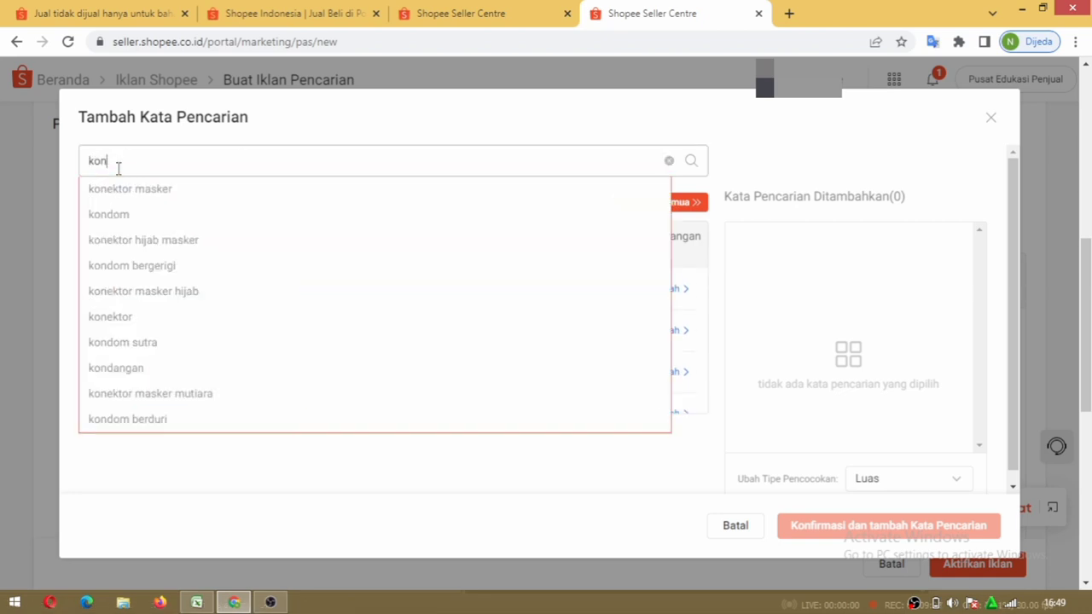
{"action": "left_click", "coordinate": [695, 169]}
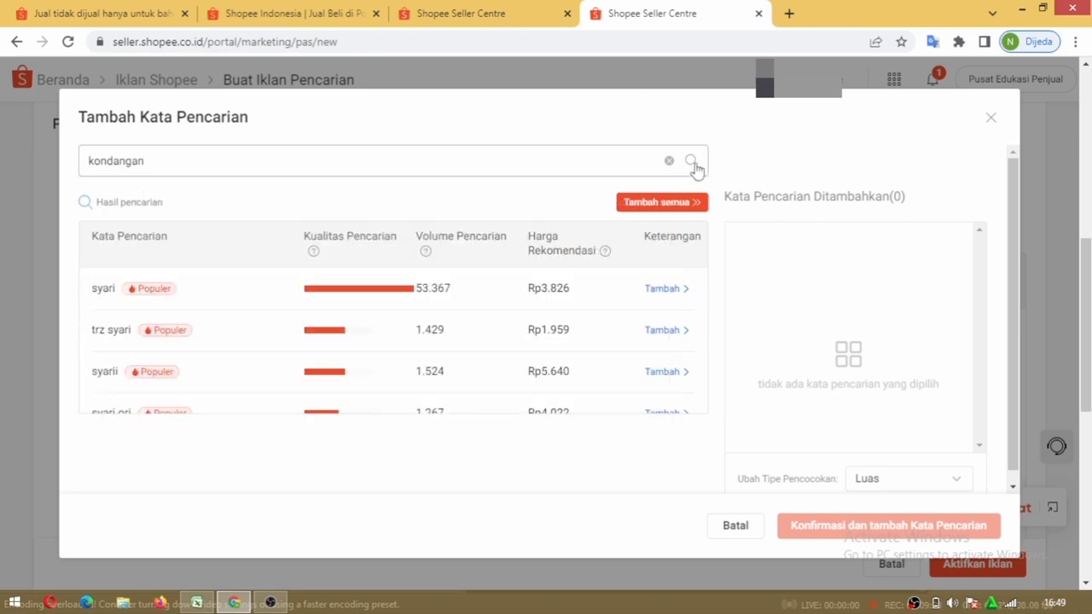
Copy the keyword "kondangan" from the Shopee search results into cell A12 of the Excel sheet.
{"action": "double_click", "coordinate": [102, 289]}
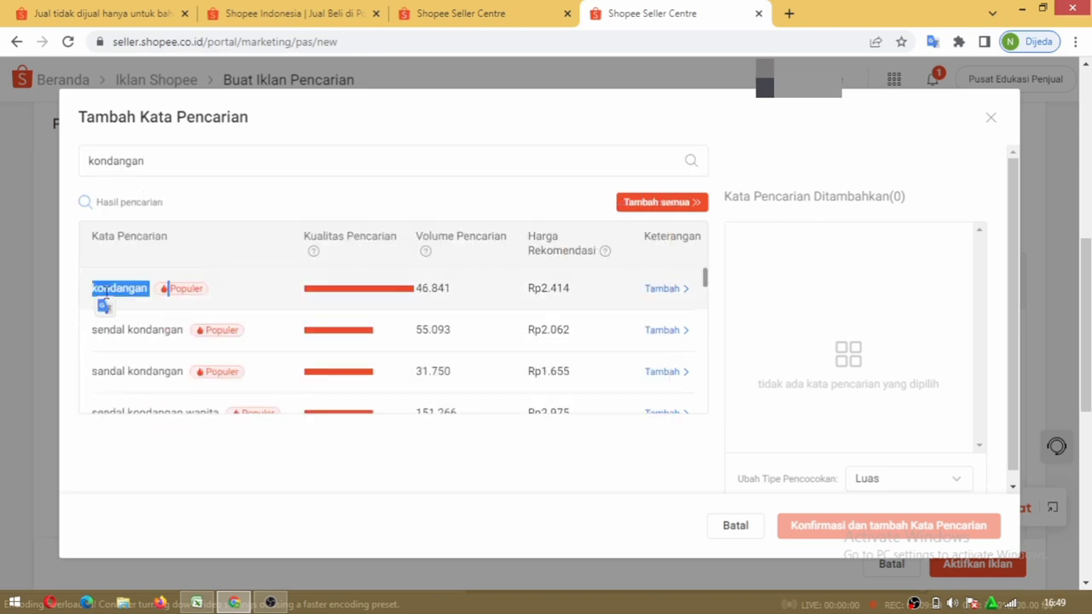
{"action": "key", "text": "ctrl+c"}
{"action": "key", "text": "alt+Tab"}
{"action": "left_click", "coordinate": [53, 334]}
{"action": "key", "text": "ctrl+v"}
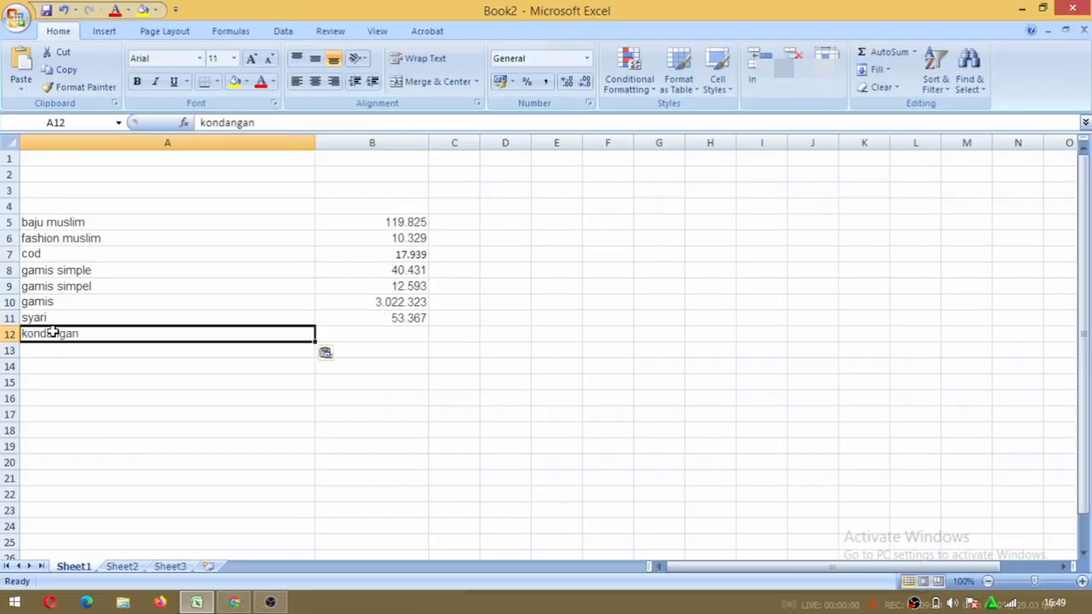
Copy the search volume 46.841 of "kondangan" from Shopee into Excel cell B12.
{"action": "key", "text": "alt+Tab"}
{"action": "double_click", "coordinate": [434, 288]}
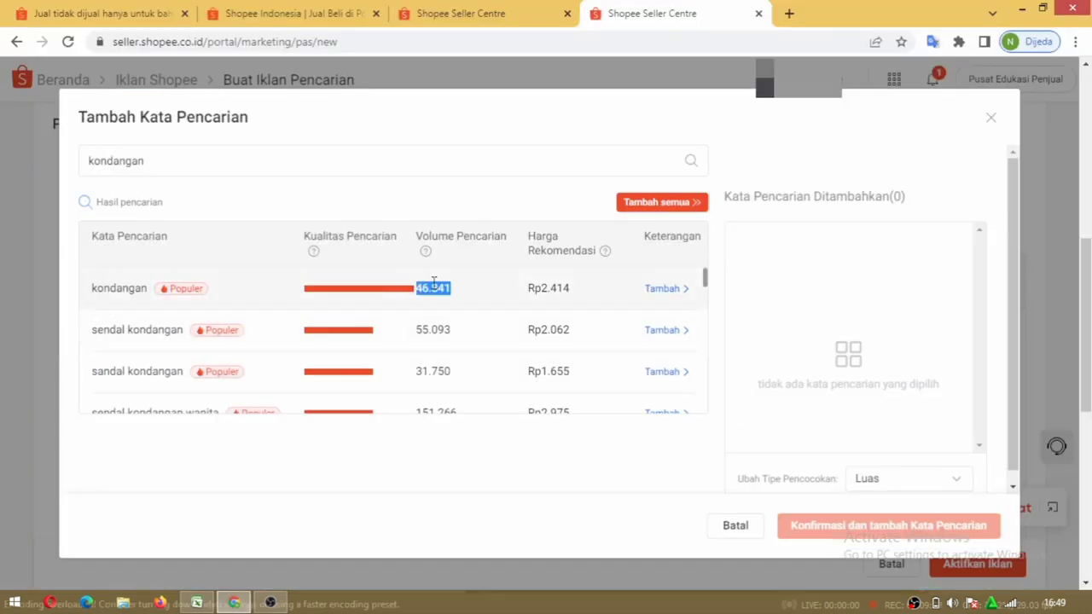
{"action": "key", "text": "ctrl+c"}
{"action": "key", "text": "alt+Tab"}
{"action": "left_click", "coordinate": [390, 333]}
{"action": "key", "text": "ctrl+v"}
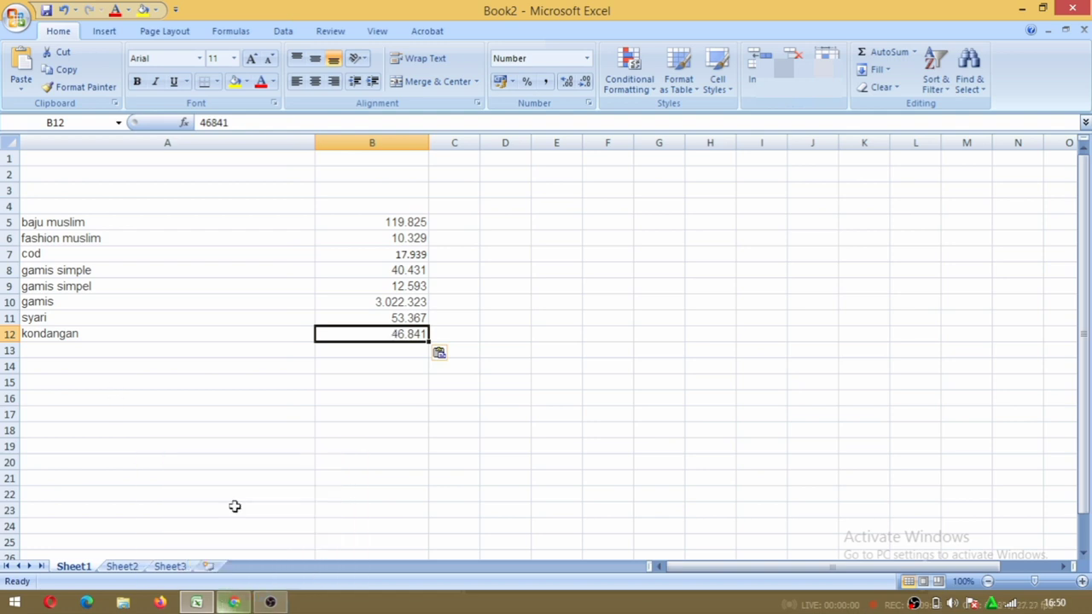
Switch to Shopee and replace the keyword search with "pesta".
{"action": "key", "text": "alt+Tab"}
{"action": "left_click", "coordinate": [120, 163]}
{"action": "double_click", "coordinate": [122, 170]}
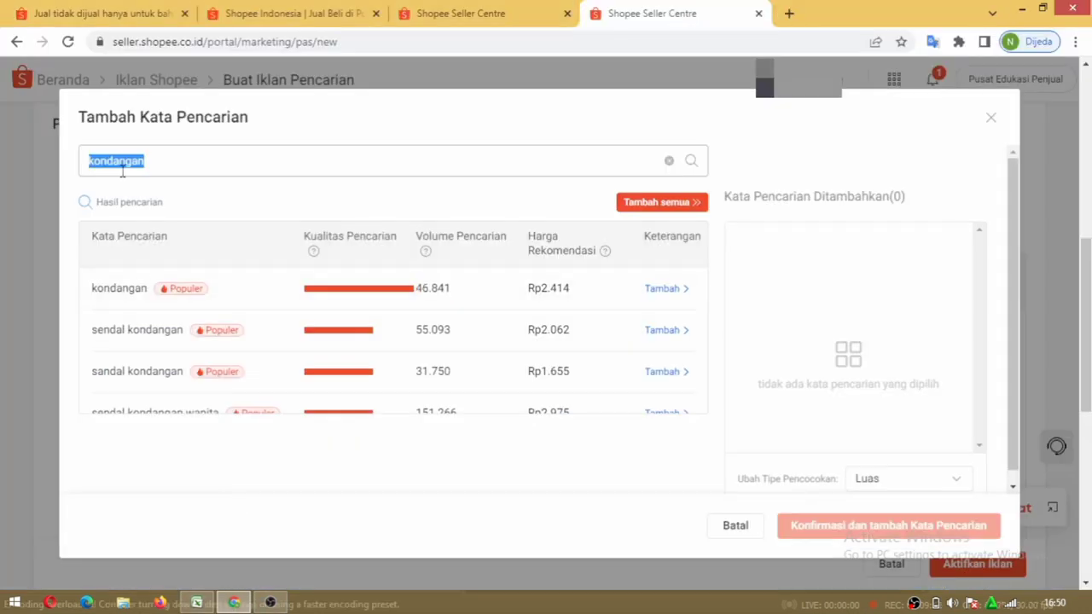
{"action": "type", "text": "pesta"}
{"action": "left_click", "coordinate": [691, 164]}
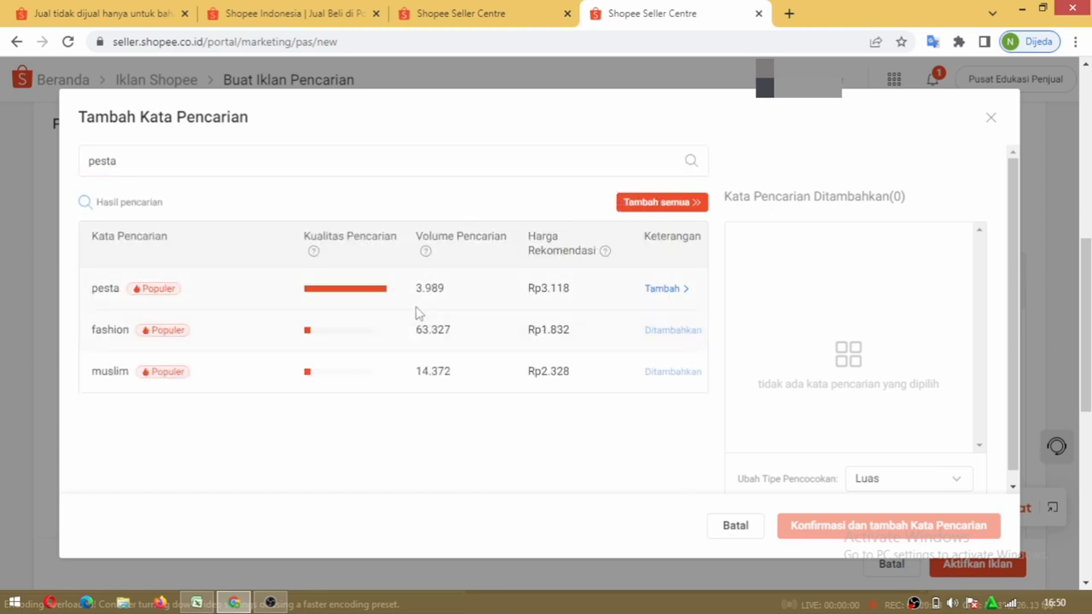
Copy the keyword "pesta" from the Shopee search results into cell A13 of the Excel sheet.
{"action": "double_click", "coordinate": [105, 288]}
{"action": "key", "text": "alt+Tab"}
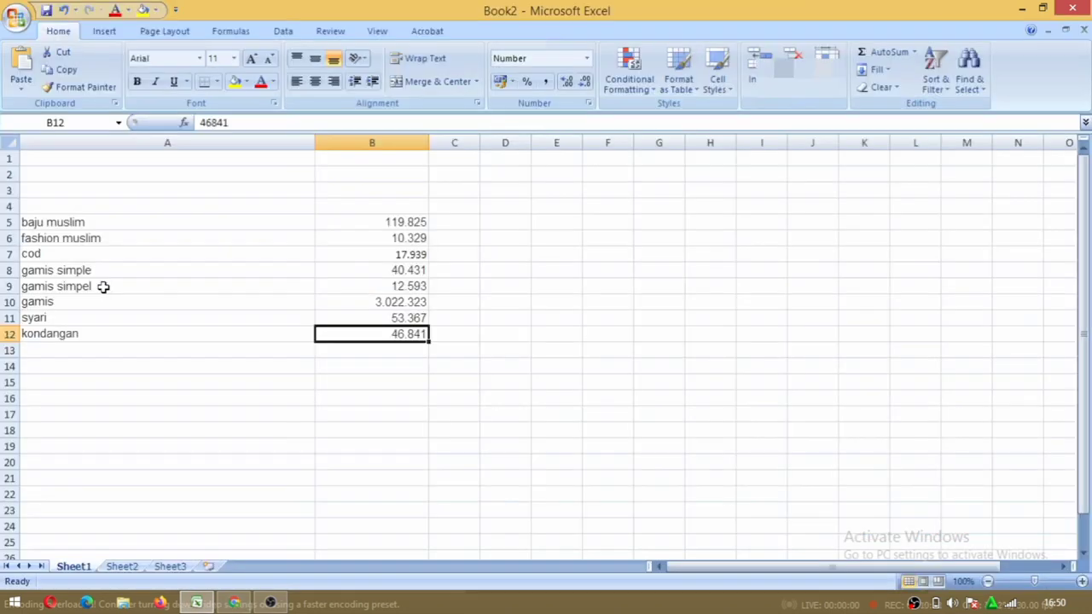
{"action": "left_click", "coordinate": [39, 343]}
{"action": "key", "text": "ctrl+v"}
Copy the search volume 3.989 of "pesta" from Shopee into Excel cell B13.
{"action": "key", "text": "alt+Tab"}
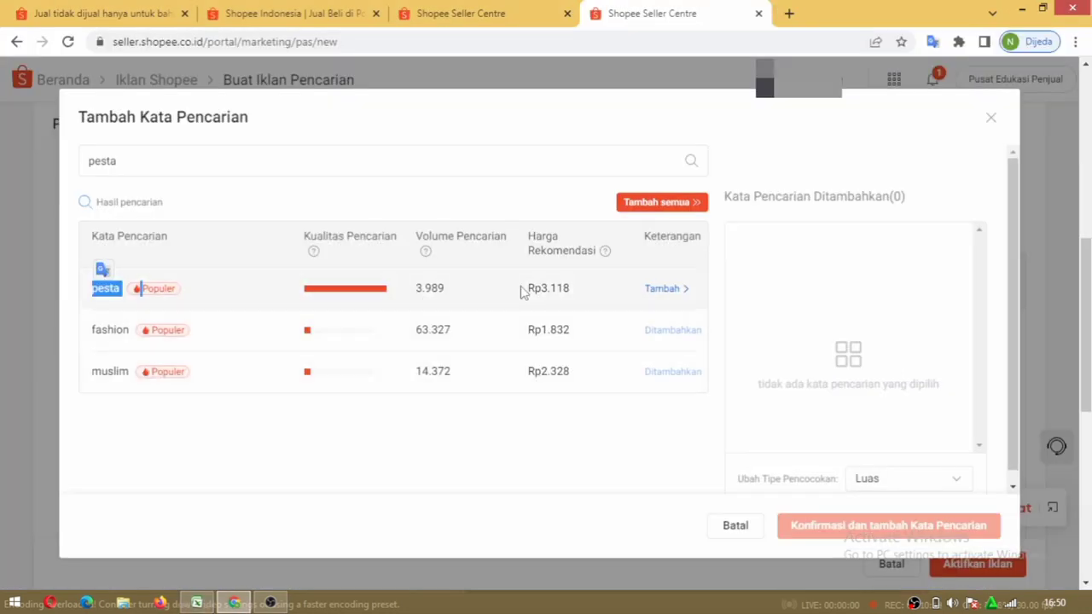
{"action": "double_click", "coordinate": [428, 288]}
{"action": "key", "text": "ctrl+c"}
{"action": "key", "text": "alt+Tab"}
{"action": "left_click", "coordinate": [400, 349]}
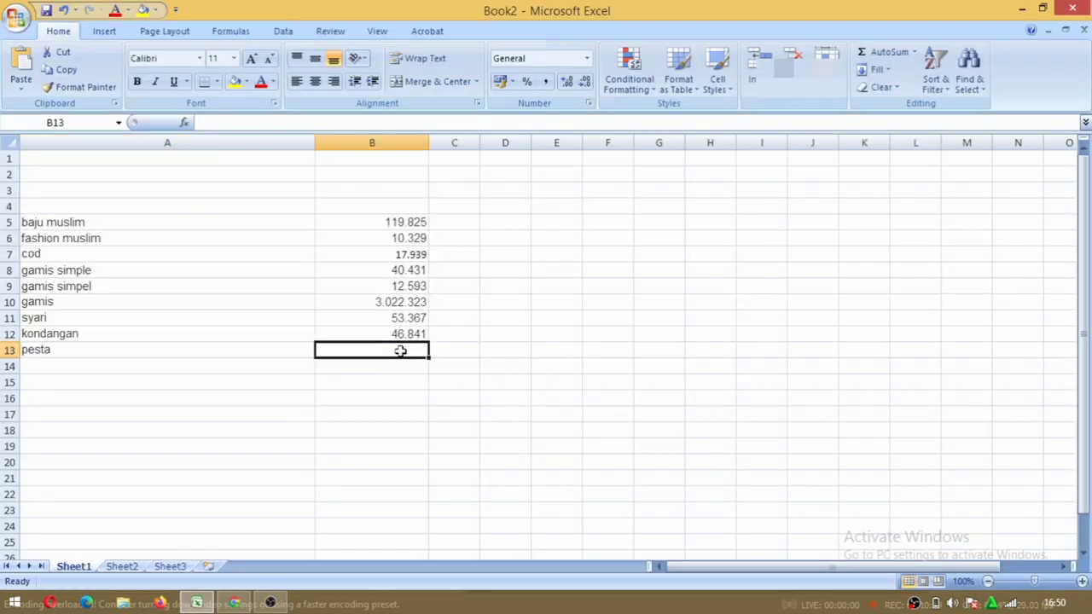
{"action": "key", "text": "ctrl+v"}
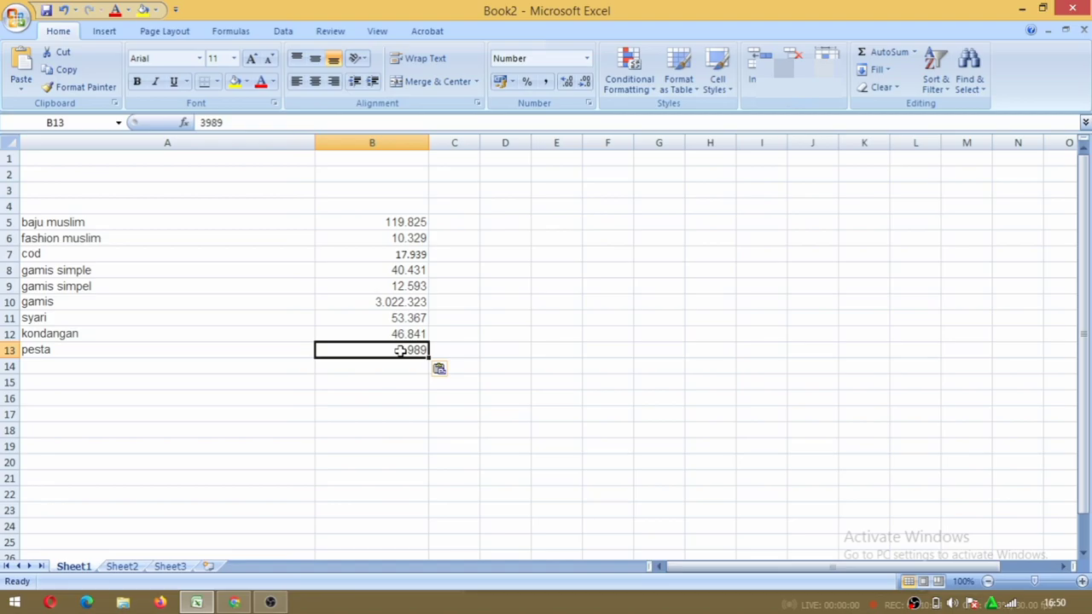
Switch to Shopee and replace the keyword search with "gamis terkini".
{"action": "key", "text": "alt+Tab"}
{"action": "double_click", "coordinate": [110, 159]}
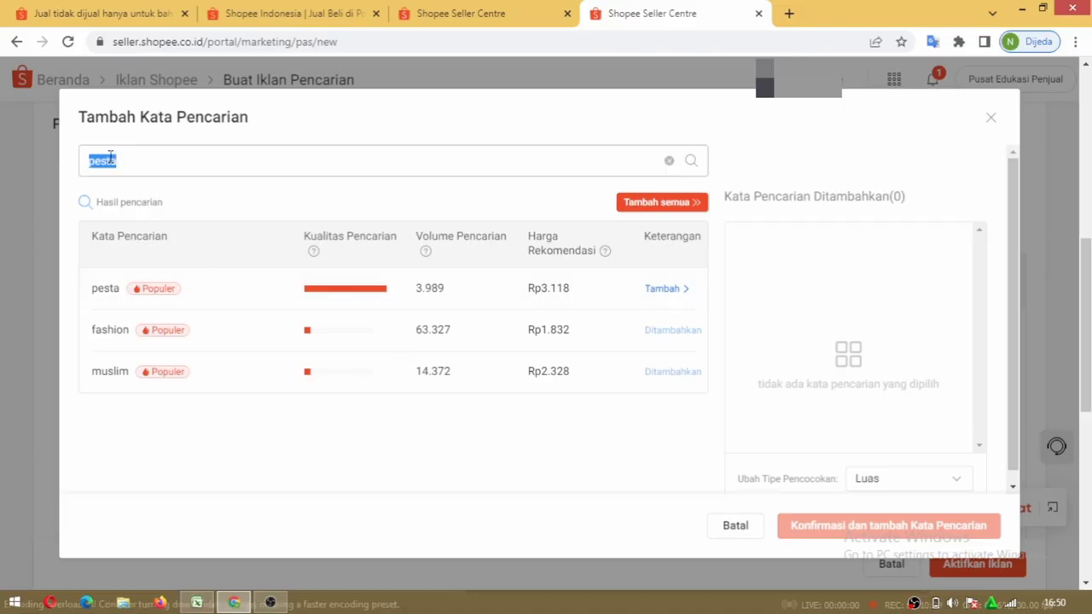
{"action": "type", "text": "gamis terkini"}
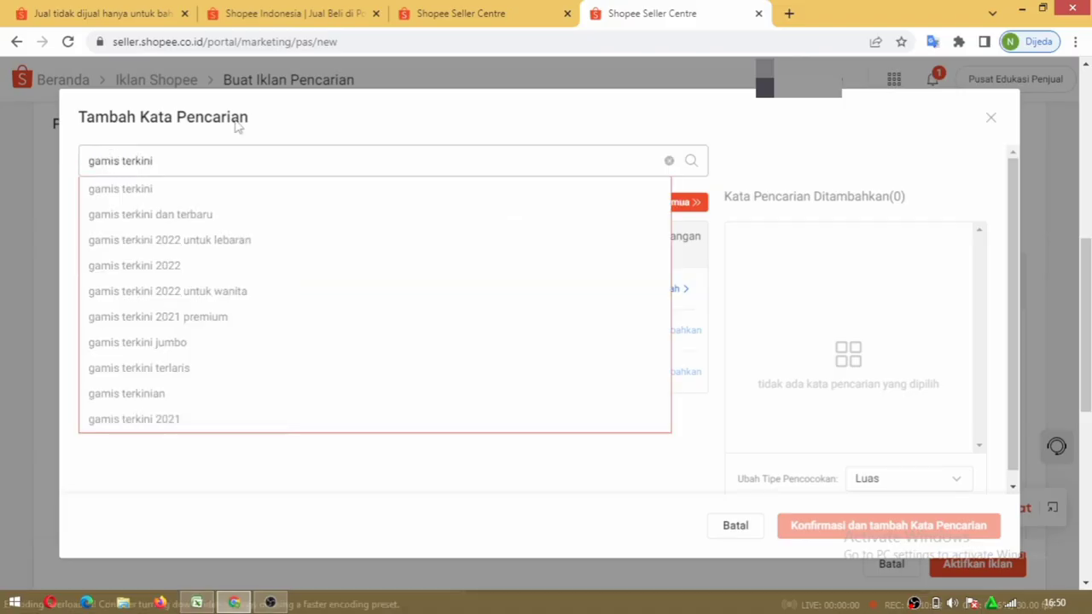
{"action": "left_click", "coordinate": [690, 162]}
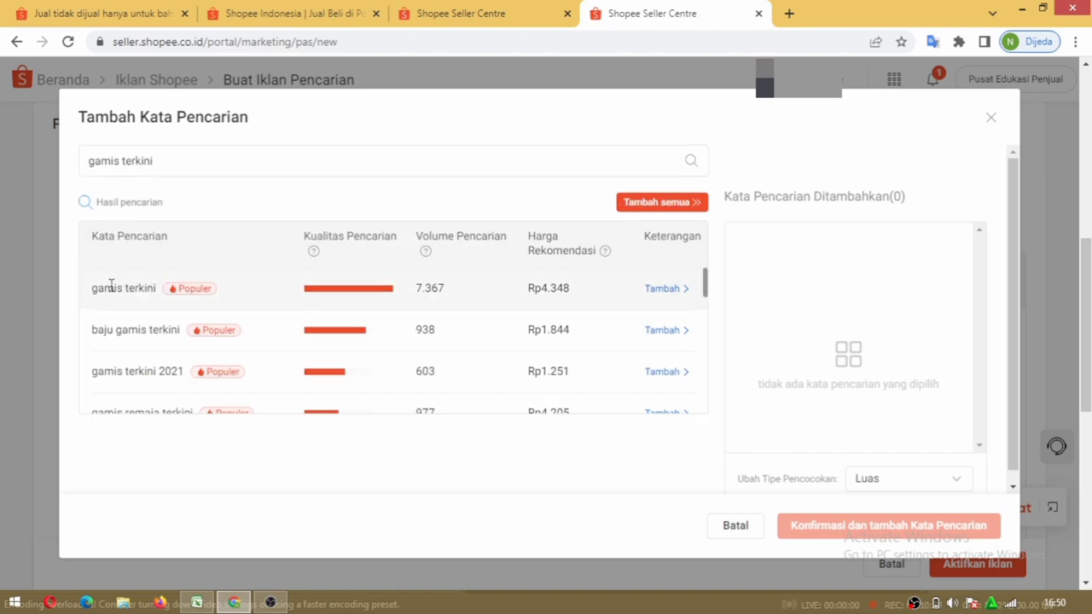
Copy the full keyword "gamis terkini" from the Shopee search results into cell A14 of the Excel sheet.
{"action": "double_click", "coordinate": [111, 287]}
{"action": "key", "text": "shift+Right"}
{"action": "key", "text": "shift+Right"}
{"action": "key", "text": "shift+Right"}
{"action": "key", "text": "shift+Right"}
{"action": "key", "text": "shift+Right"}
{"action": "key", "text": "shift+Right"}
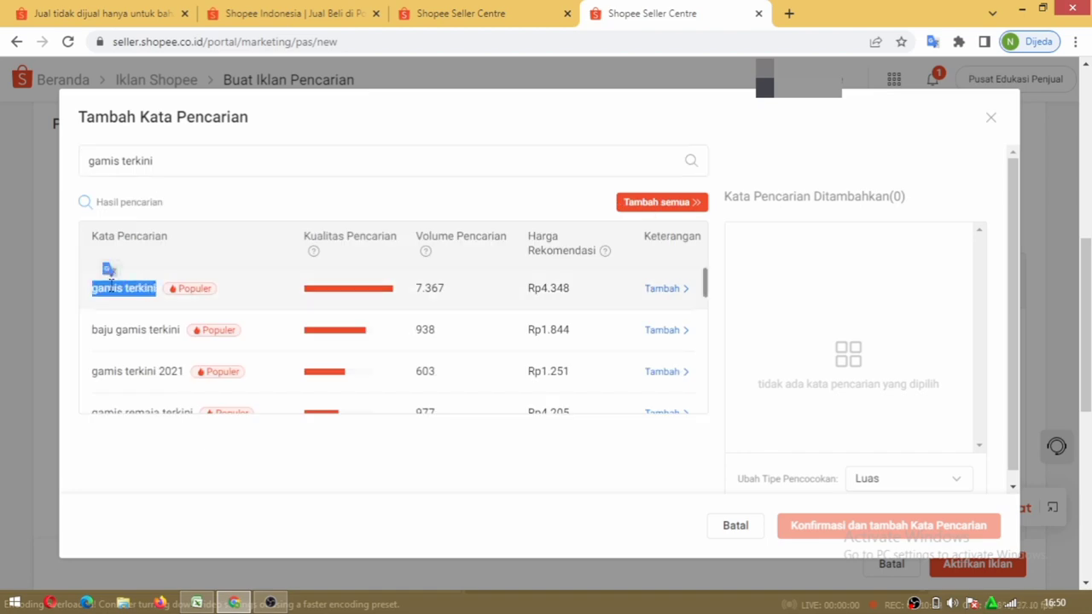
{"action": "key", "text": "ctrl+c"}
{"action": "key", "text": "alt+Tab"}
{"action": "left_click", "coordinate": [43, 366]}
{"action": "key", "text": "ctrl+v"}
Copy the search volume 7.367 of "gamis terkini" from Shopee into Excel cell B14.
{"action": "key", "text": "alt+Tab"}
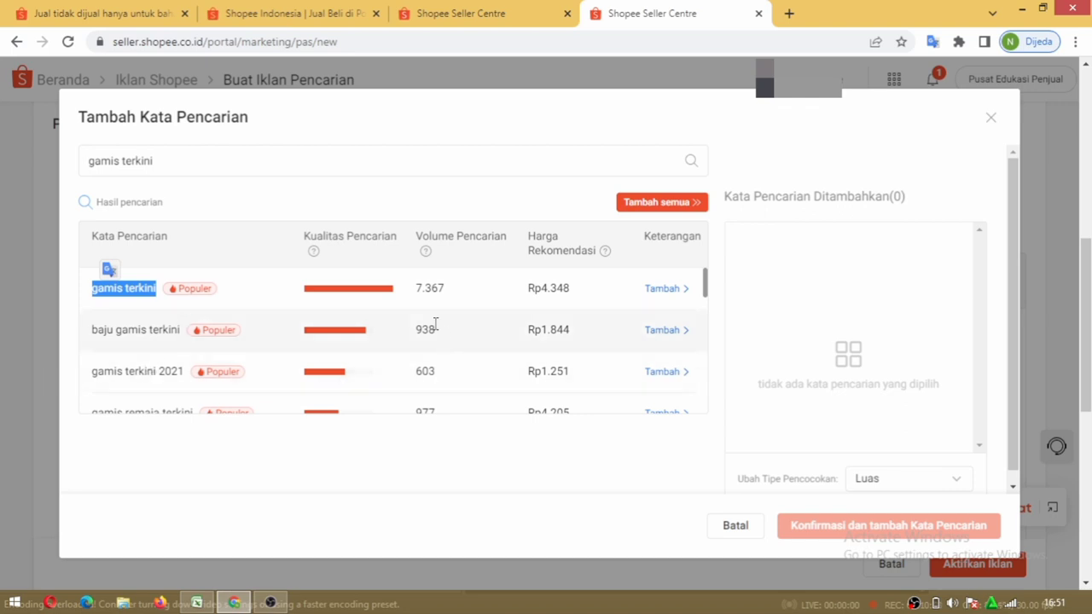
{"action": "double_click", "coordinate": [428, 288]}
{"action": "key", "text": "ctrl+c"}
{"action": "key", "text": "alt+Tab"}
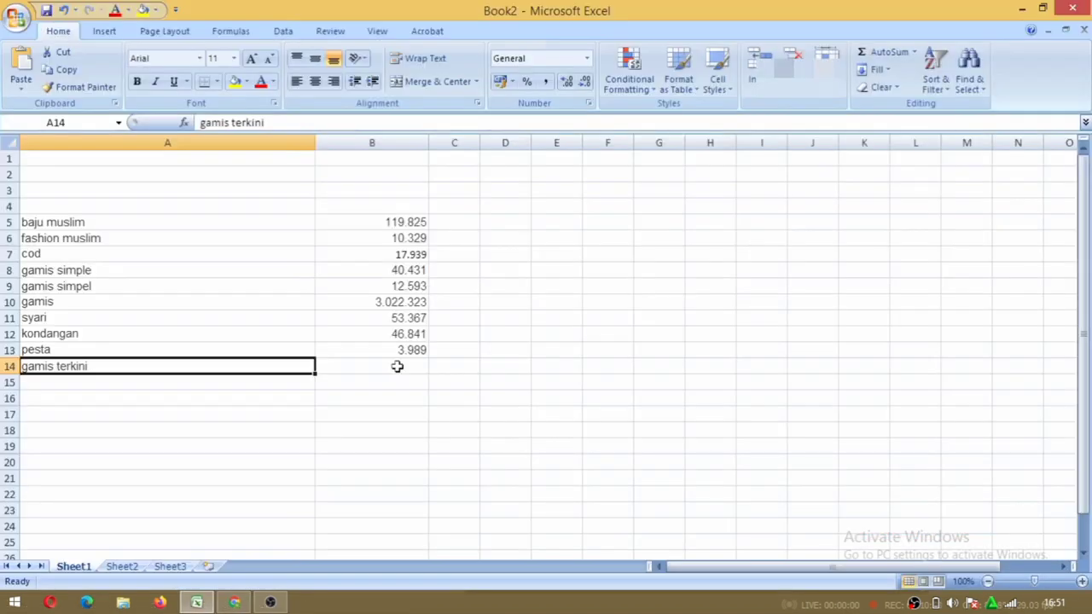
{"action": "left_click", "coordinate": [397, 366]}
{"action": "key", "text": "ctrl+v"}
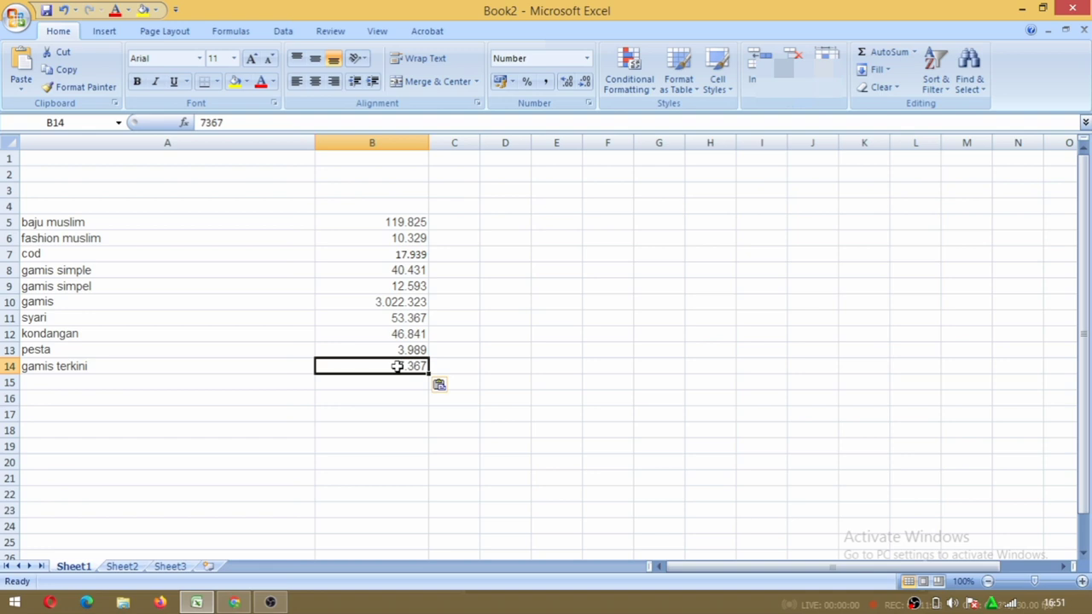
Switch to Shopee and replace the keyword search with "terbaru".
{"action": "key", "text": "alt+Tab"}
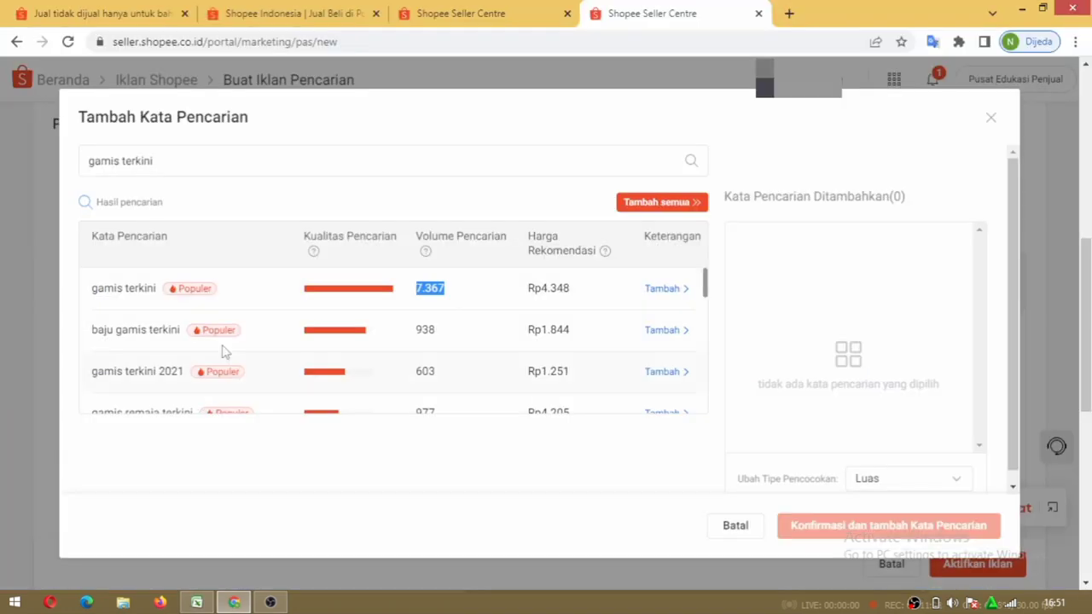
{"action": "left_click", "coordinate": [170, 168]}
{"action": "key", "text": "BackSpace"}
{"action": "key", "text": "ctrl+a"}
{"action": "key", "text": "BackSpace"}
{"action": "type", "text": "ter"}
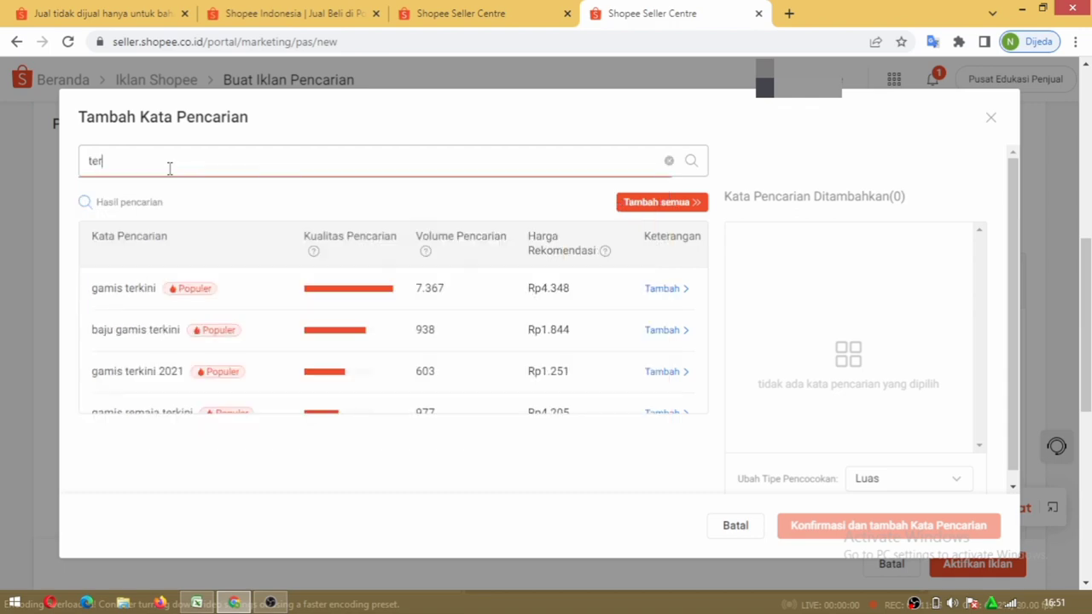
{"action": "type", "text": "baru"}
{"action": "key", "text": "alt+Tab"}
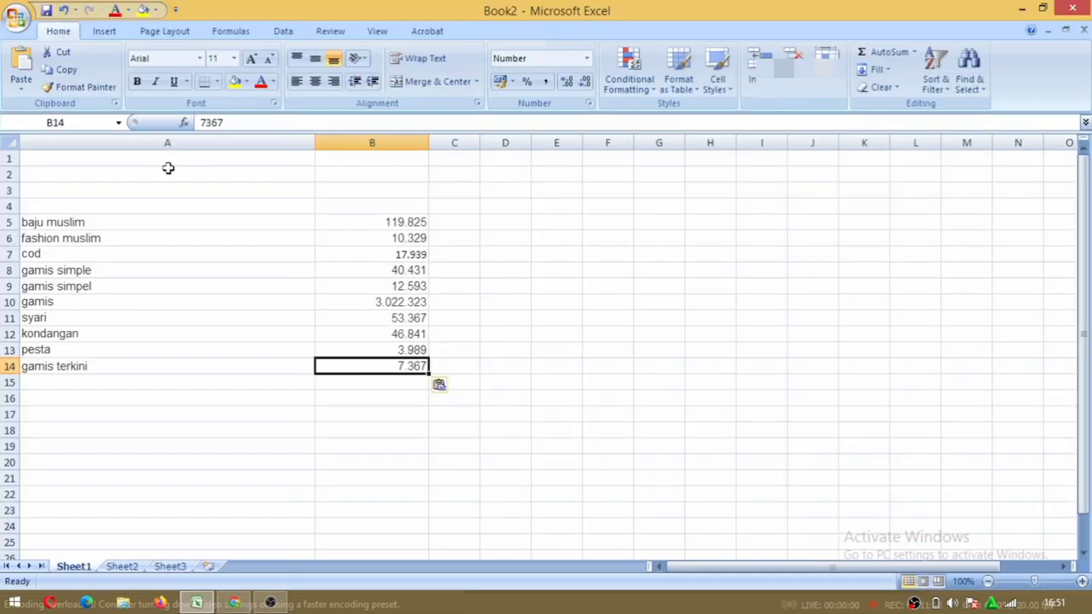
{"action": "key", "text": "alt+Tab"}
{"action": "left_click", "coordinate": [689, 162]}
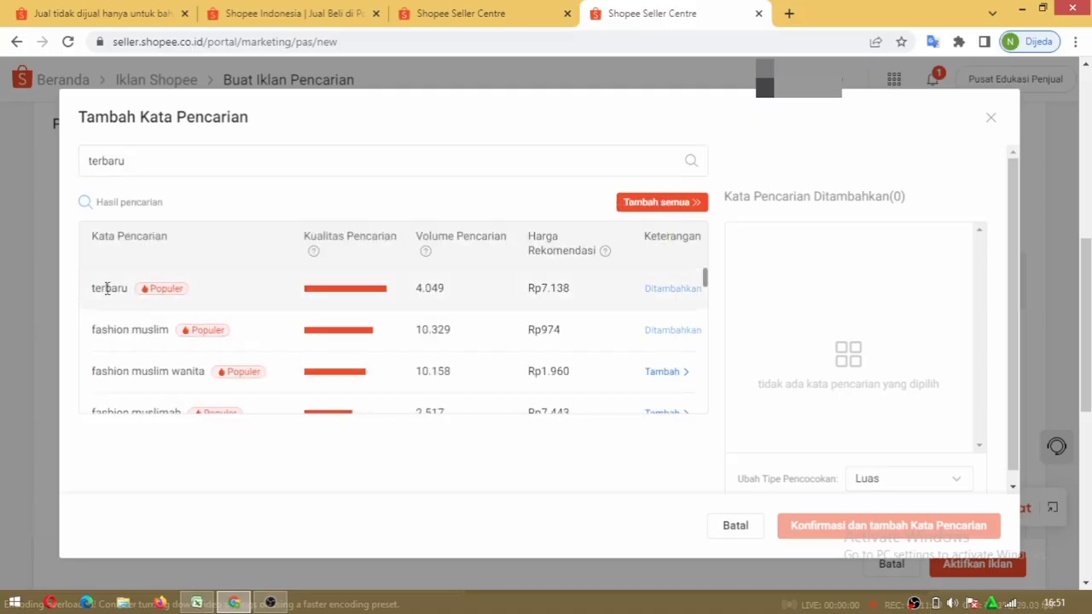
Copy the keyword "terbaru" from the Shopee search results into cell A15 of the Excel sheet.
{"action": "double_click", "coordinate": [107, 289]}
{"action": "key", "text": "alt+Tab"}
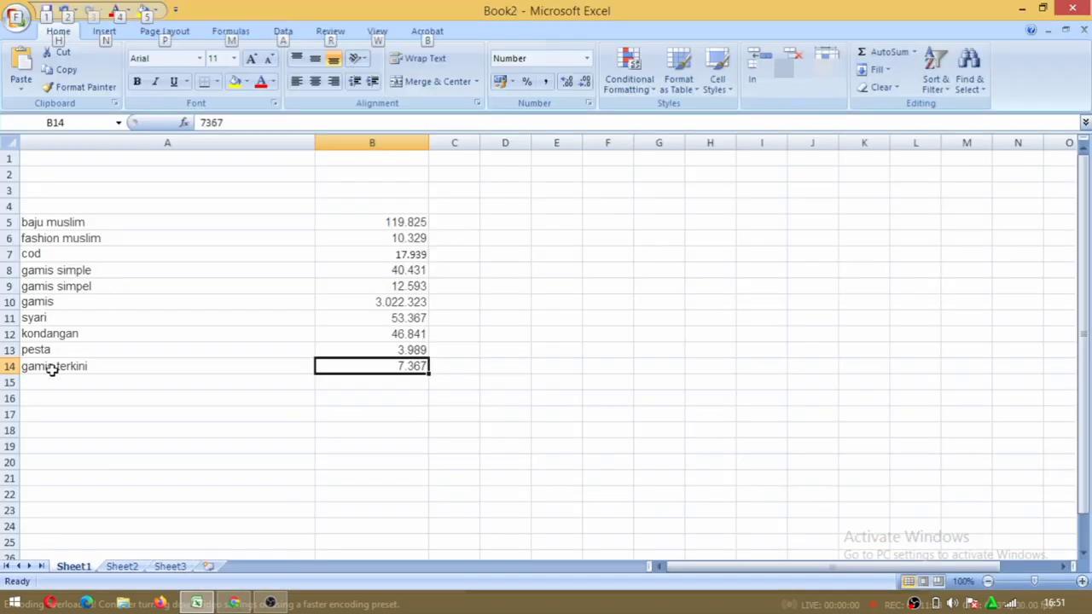
{"action": "left_click", "coordinate": [46, 380]}
{"action": "key", "text": "ctrl+v"}
Copy the search volume 4.049 of "terbaru" from Shopee into Excel cell B15.
{"action": "key", "text": "alt+Tab"}
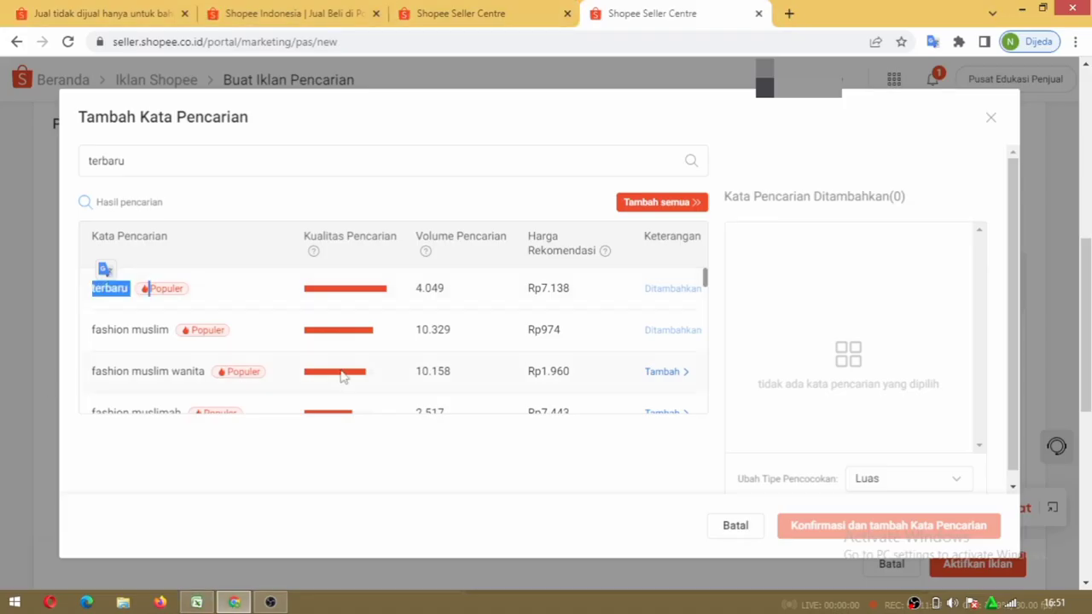
{"action": "double_click", "coordinate": [428, 289]}
{"action": "key", "text": "alt+Tab"}
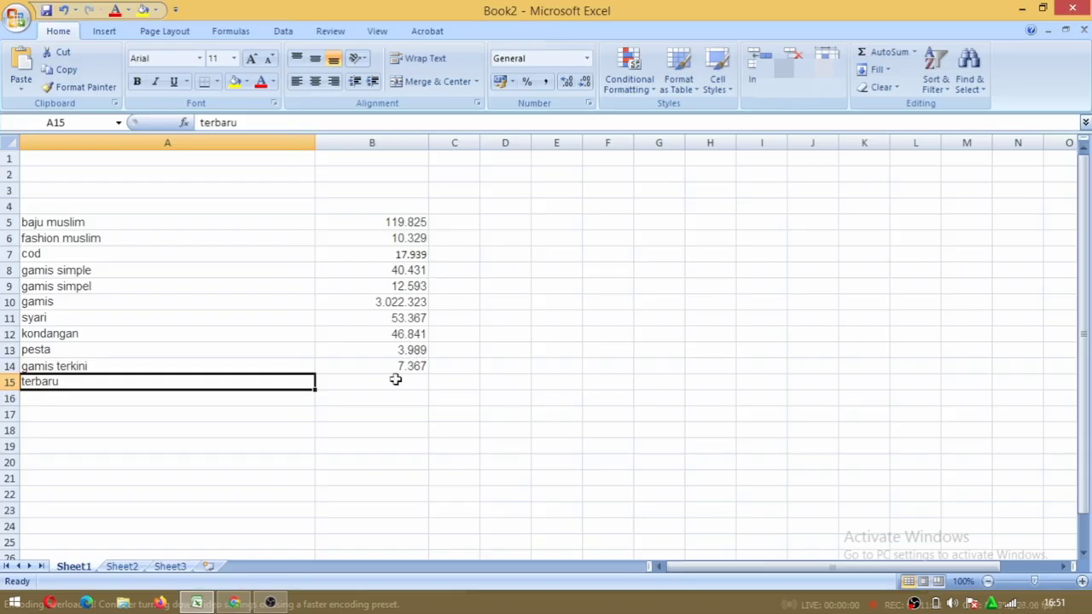
{"action": "left_click", "coordinate": [394, 379]}
{"action": "key", "text": "ctrl+v"}
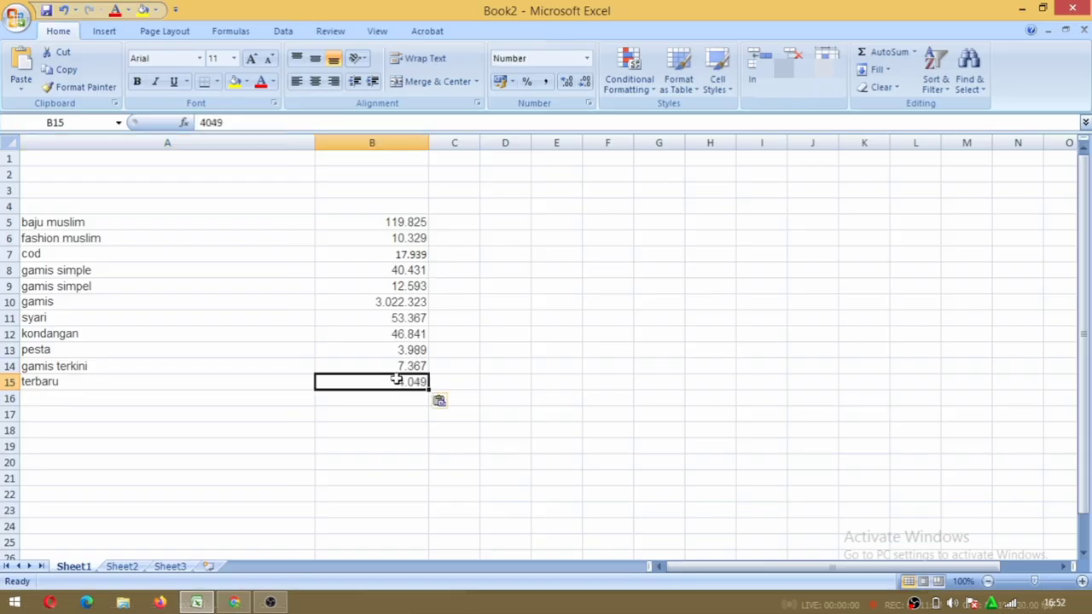
Switch to Shopee and replace the keyword search with "trendy".
{"action": "key", "text": "alt+Tab"}
{"action": "double_click", "coordinate": [109, 160]}
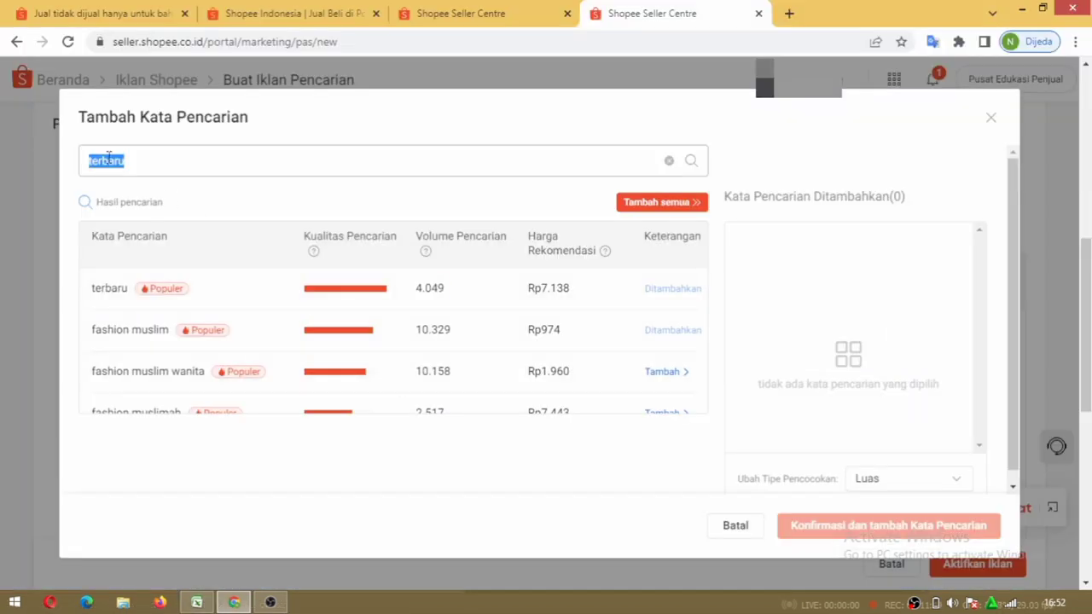
{"action": "type", "text": "trendy"}
{"action": "left_click", "coordinate": [692, 160]}
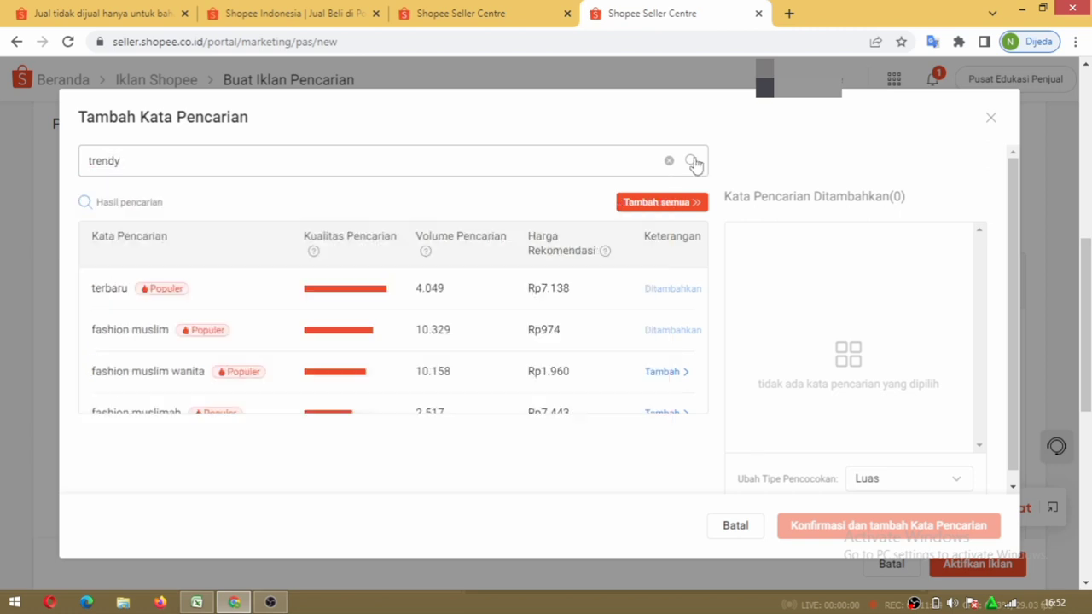
Copy the keyword "trendy" from the Shopee search results into cell A16 of the Excel sheet.
{"action": "double_click", "coordinate": [107, 289]}
{"action": "key", "text": "ctrl+c"}
{"action": "key", "text": "alt+Tab"}
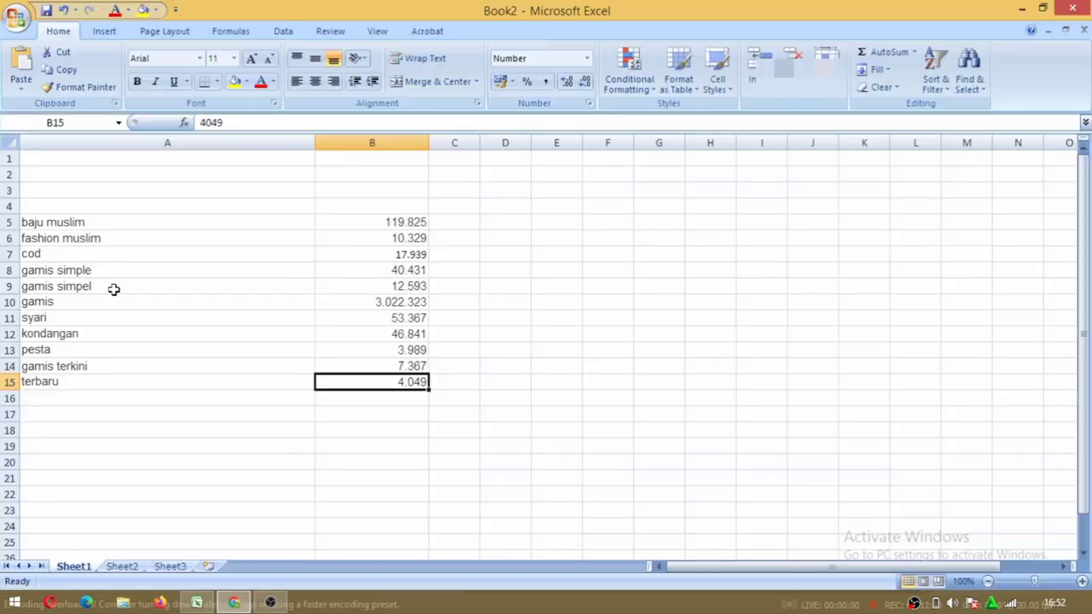
{"action": "left_click", "coordinate": [32, 396]}
{"action": "key", "text": "ctrl+v"}
Copy the search volume 1.557 of "trendy" from Shopee into Excel cell B16.
{"action": "key", "text": "alt+Tab"}
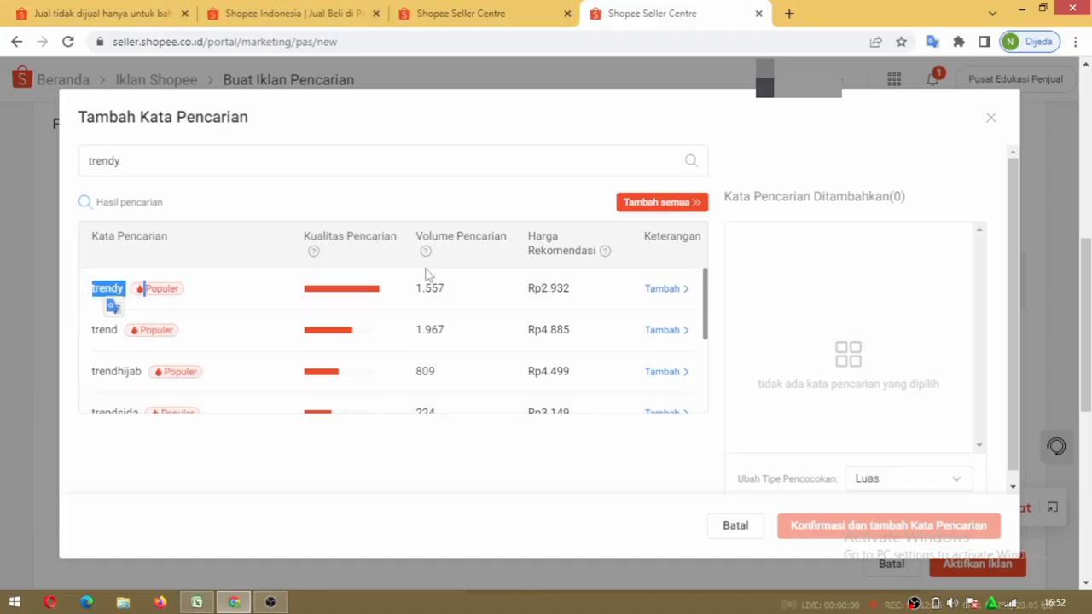
{"action": "double_click", "coordinate": [424, 288]}
{"action": "key", "text": "ctrl+c"}
{"action": "key", "text": "alt+Tab"}
{"action": "left_click", "coordinate": [396, 400]}
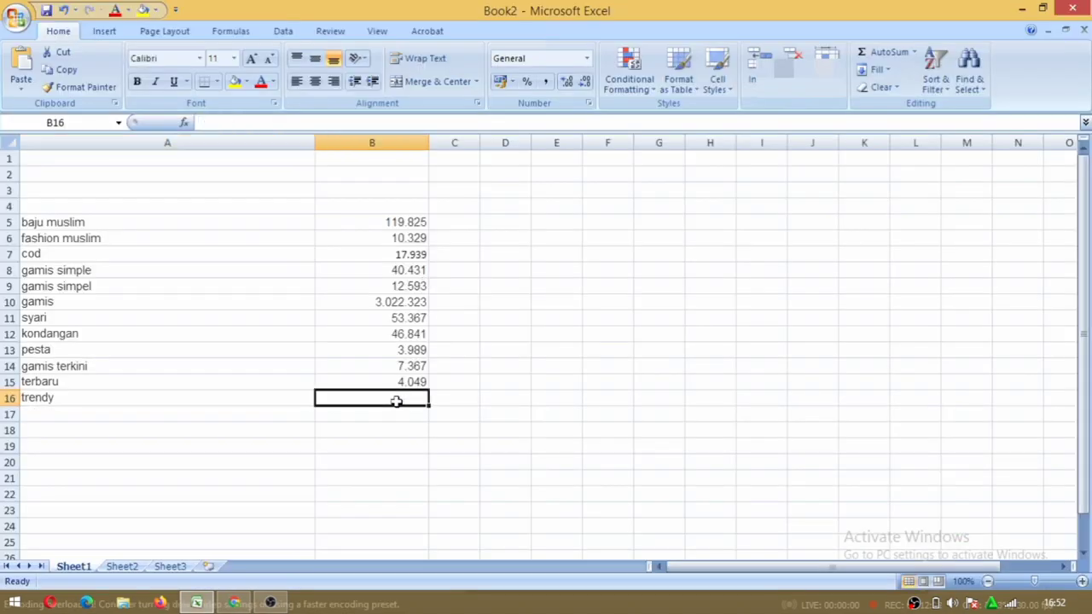
{"action": "key", "text": "ctrl+v"}
Switch to Shopee and replace the keyword search with "baju gamis wanita".
{"action": "key", "text": "alt+Tab"}
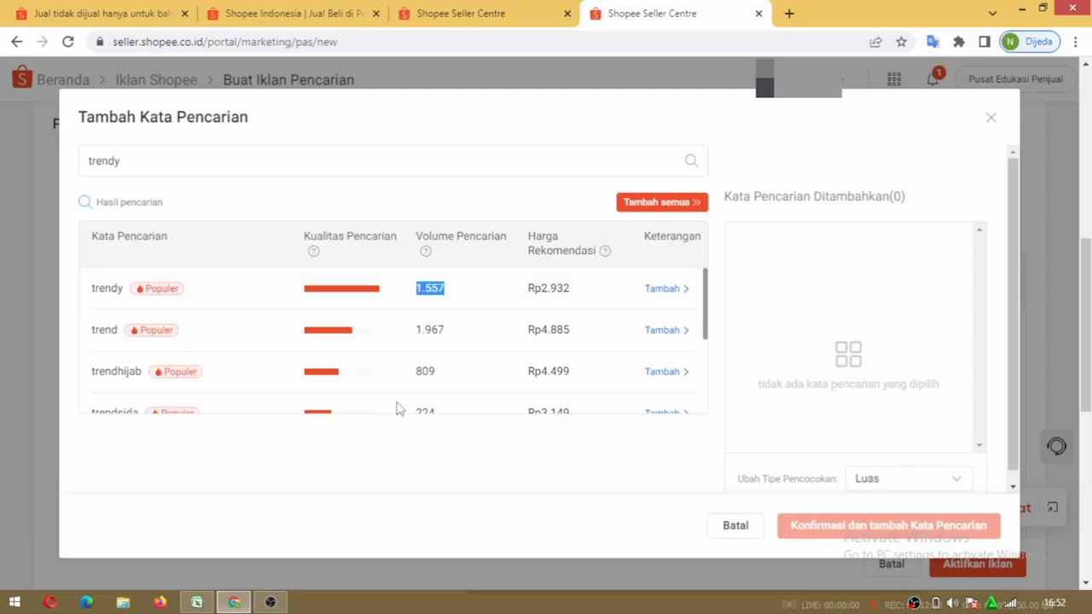
{"action": "double_click", "coordinate": [102, 160]}
{"action": "type", "text": "ba"}
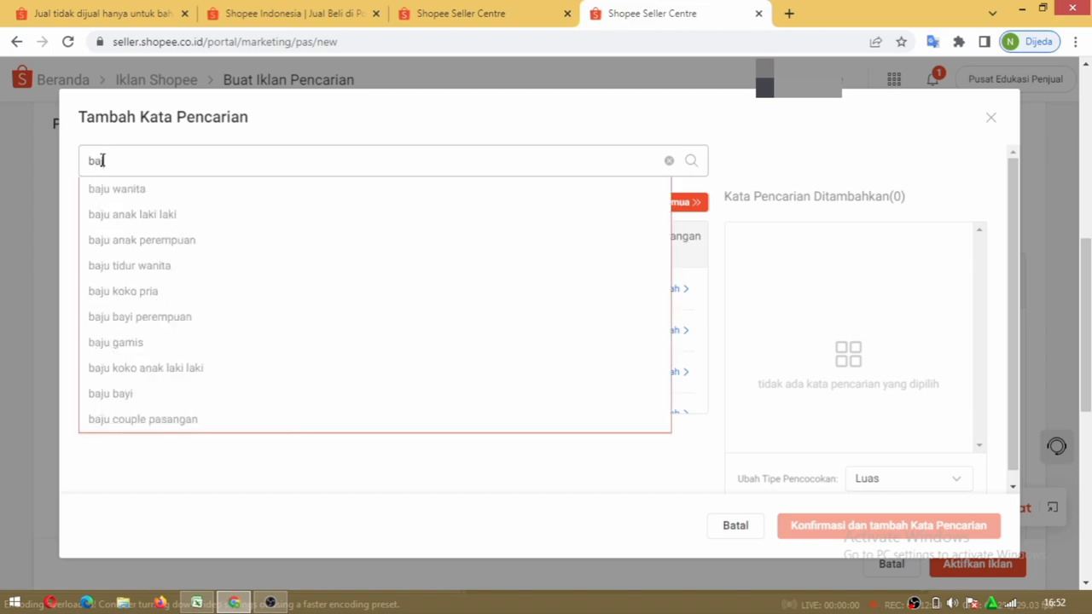
{"action": "type", "text": "ju gamis wanita"}
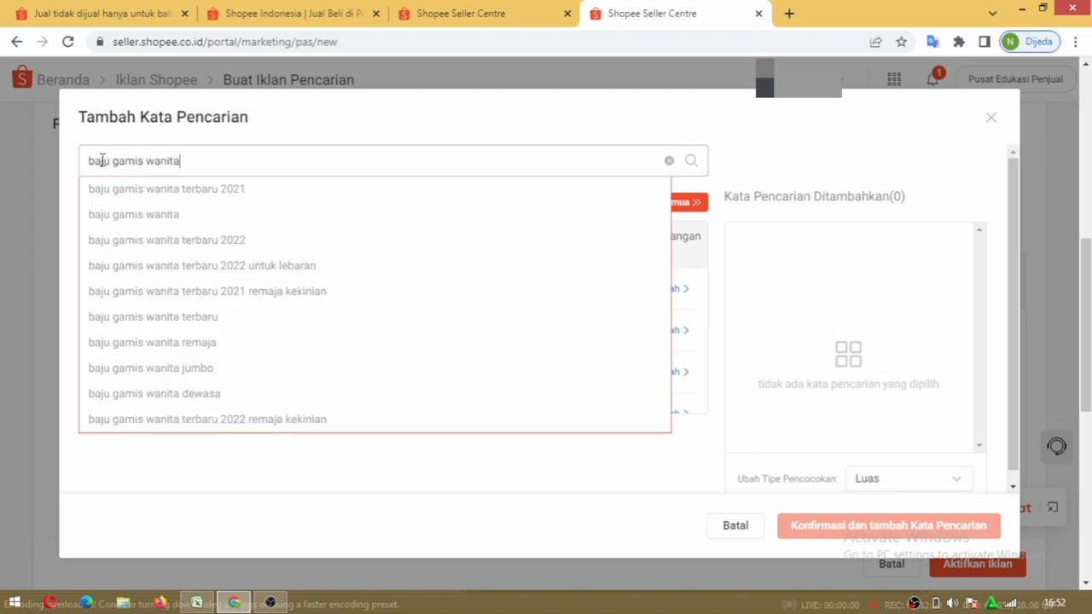
{"action": "left_click", "coordinate": [693, 162]}
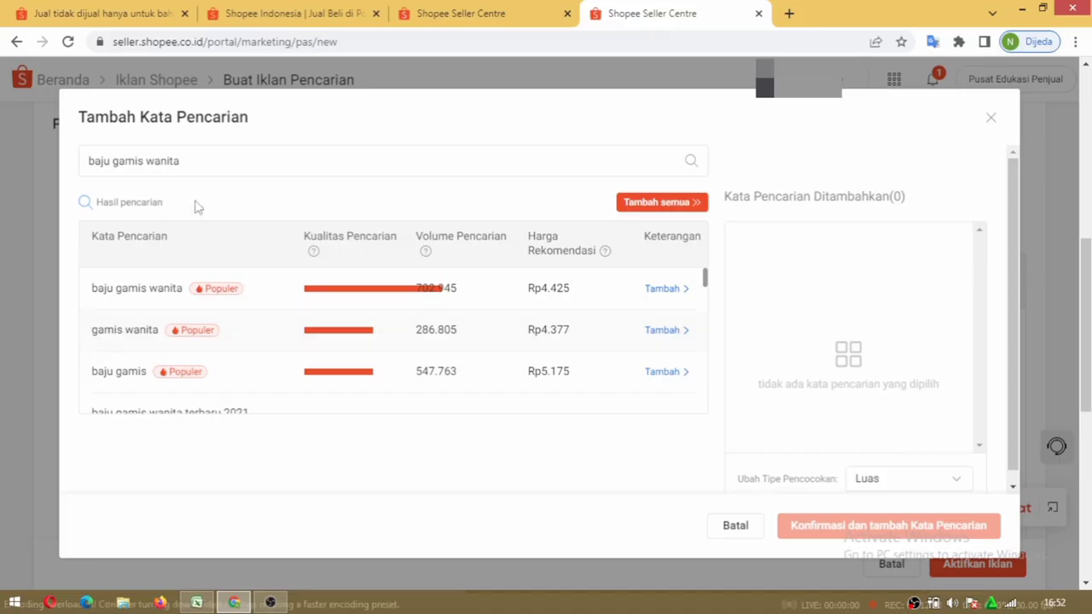
Clear the keyword search and search again for "baju gamis wanita".
{"action": "left_click", "coordinate": [194, 161]}
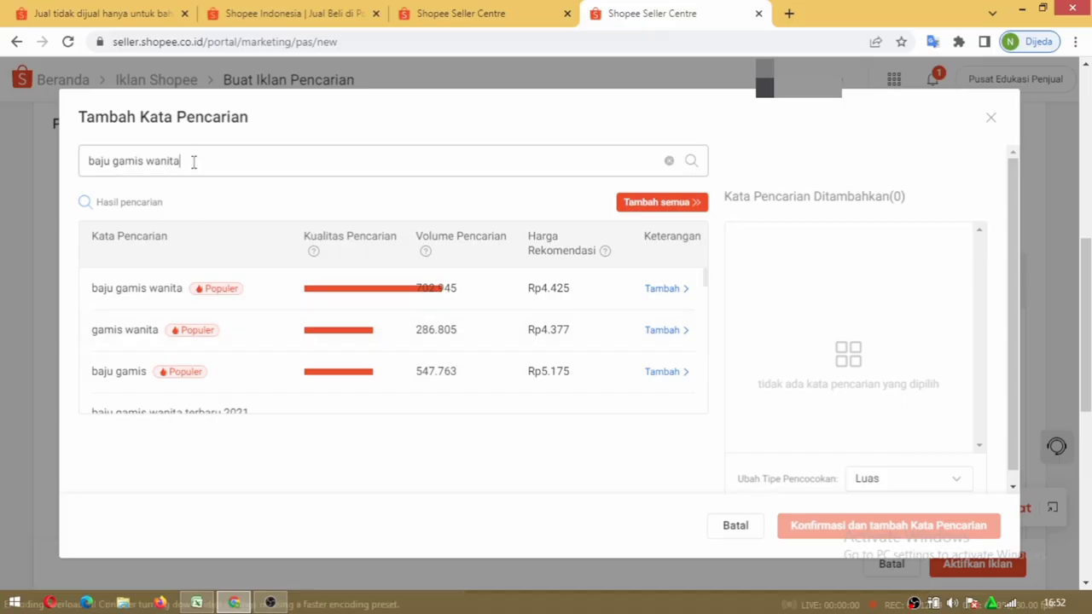
{"action": "key", "text": "BackSpace"}
{"action": "key", "text": "BackSpace"}
{"action": "key", "text": "BackSpace"}
{"action": "key", "text": "BackSpace"}
{"action": "key", "text": "BackSpace"}
{"action": "key", "text": "BackSpace"}
{"action": "key", "text": "BackSpace"}
{"action": "key", "text": "BackSpace"}
{"action": "key", "text": "BackSpace"}
{"action": "key", "text": "BackSpace"}
{"action": "key", "text": "BackSpace"}
{"action": "key", "text": "BackSpace"}
{"action": "key", "text": "BackSpace"}
{"action": "key", "text": "BackSpace"}
{"action": "key", "text": "BackSpace"}
{"action": "key", "text": "BackSpace"}
{"action": "key", "text": "BackSpace"}
{"action": "type", "text": "baju "}
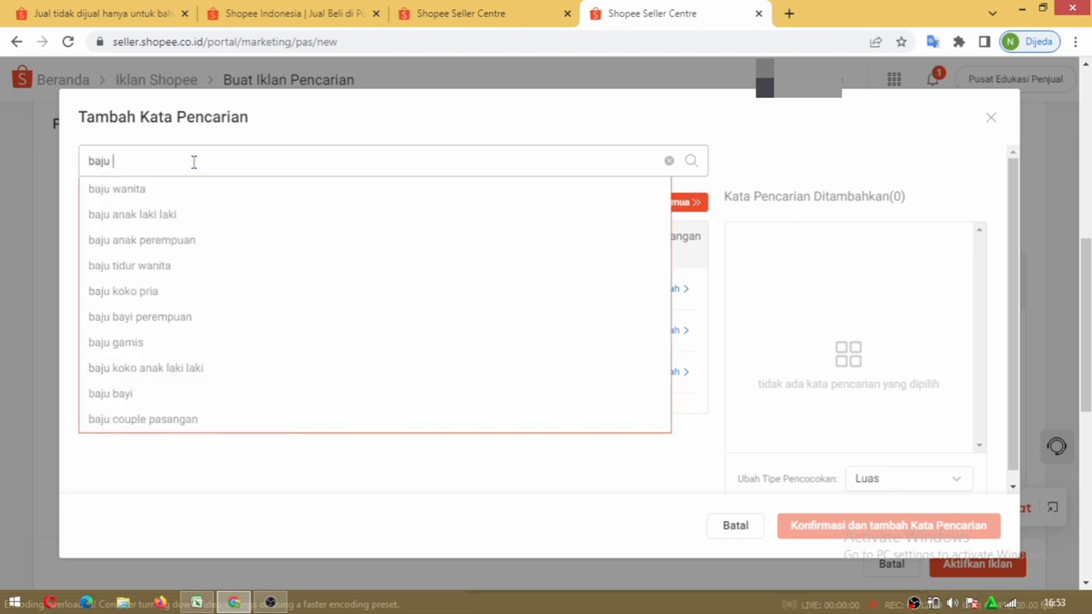
{"action": "type", "text": "gamis wanita"}
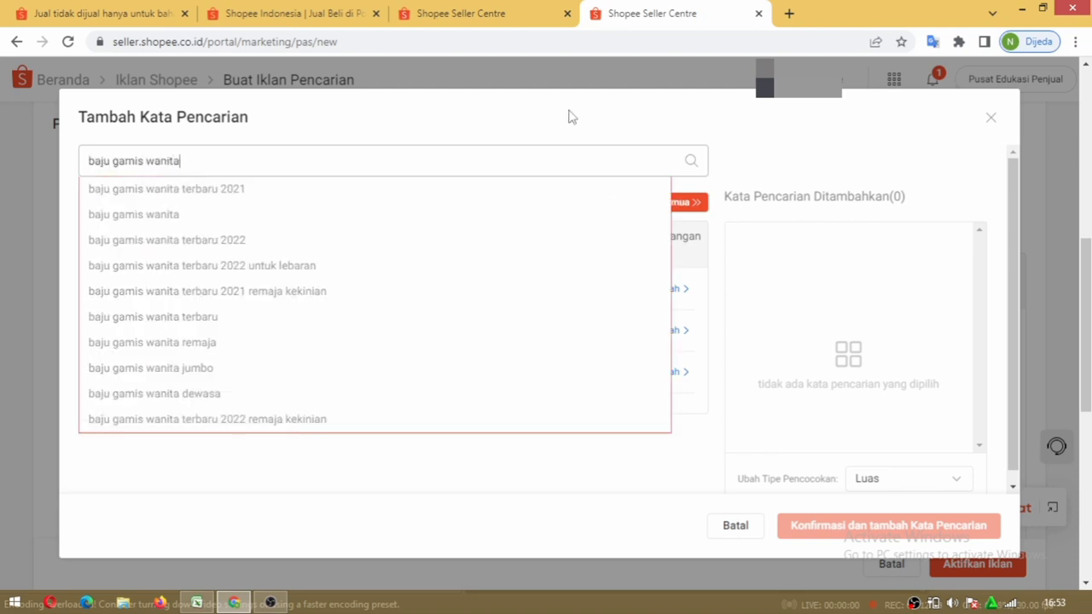
{"action": "left_click", "coordinate": [693, 162]}
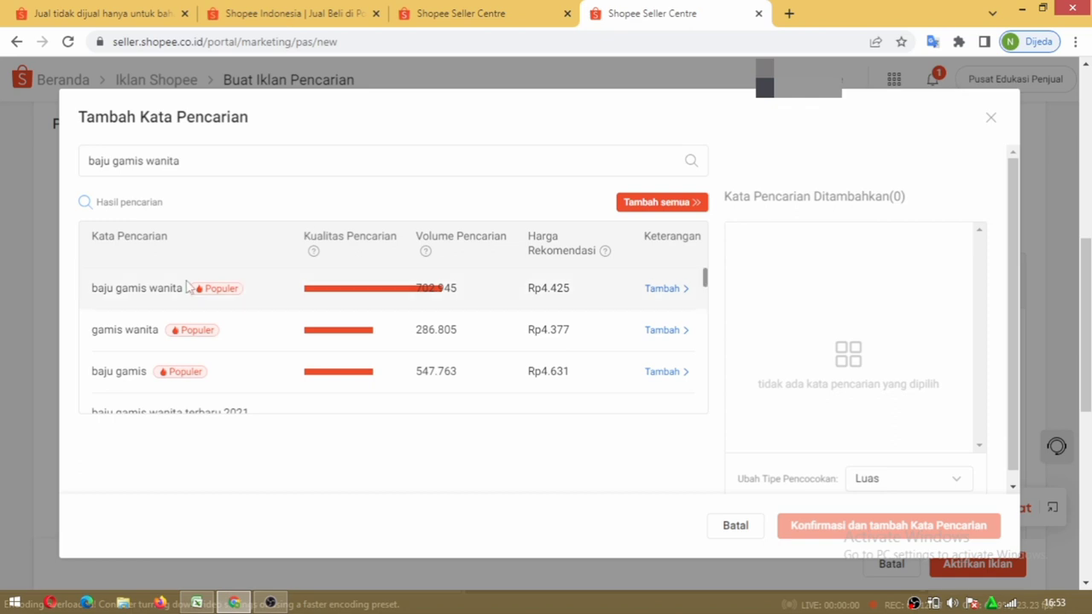
Copy the keyword "baju gamis wanita" from the Shopee search results into cell A17 of the Excel sheet.
{"action": "left_click_drag", "start_coordinate": [92, 288], "coordinate": [183, 288]}
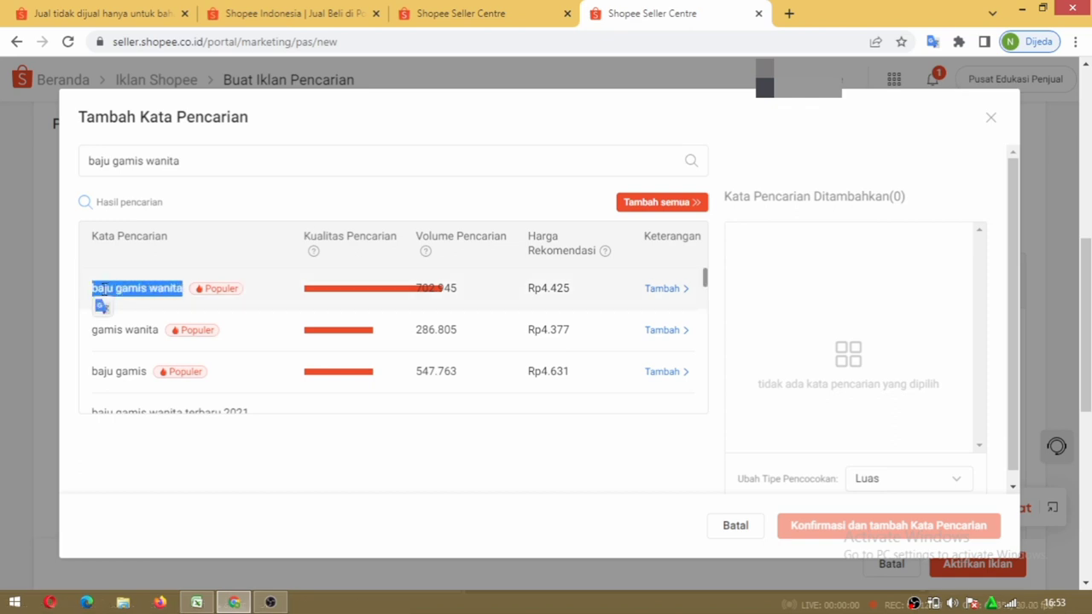
{"action": "key", "text": "ctrl+c"}
{"action": "key", "text": "alt+Tab"}
{"action": "left_click", "coordinate": [53, 409]}
{"action": "key", "text": "ctrl+v"}
Copy the search volume 702.945 of "baju gamis wanita" from Shopee into Excel cell B17.
{"action": "key", "text": "alt+Tab"}
{"action": "left_click_drag", "start_coordinate": [457, 288], "coordinate": [417, 288]}
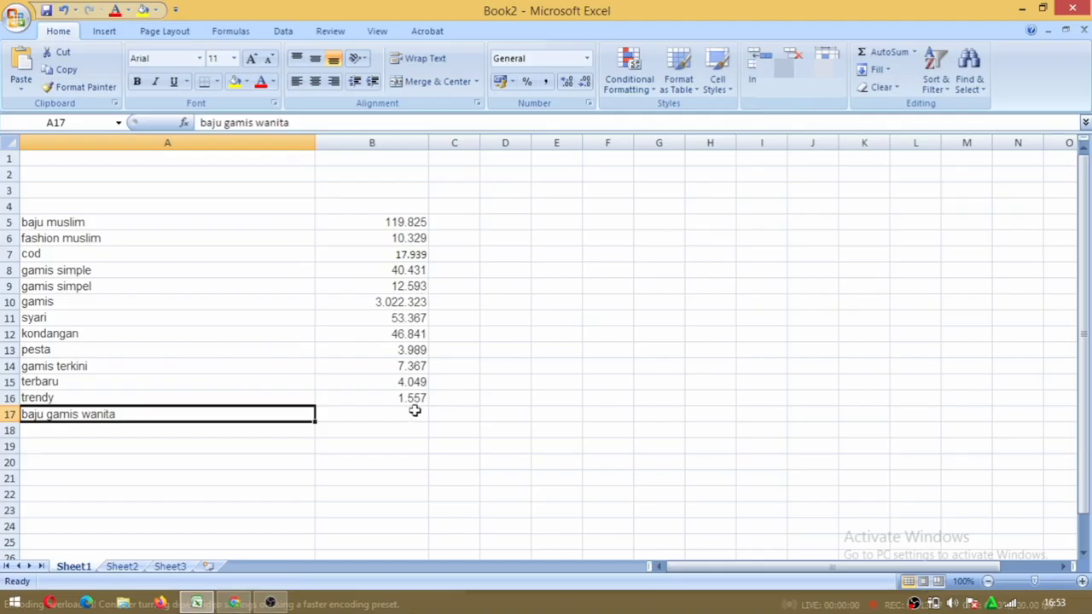
{"action": "left_click", "coordinate": [414, 414]}
{"action": "key", "text": "ctrl+v"}
Switch to Shopee and change the keyword search to "baju gamis murah".
{"action": "key", "text": "alt+Tab"}
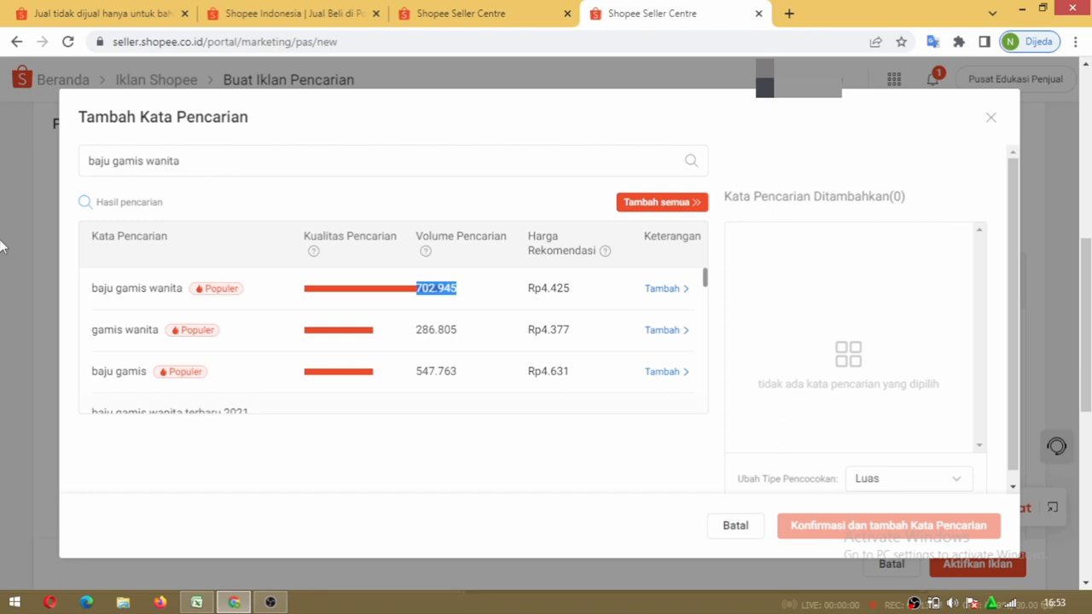
{"action": "left_click", "coordinate": [188, 162]}
{"action": "key", "text": "BackSpace"}
{"action": "key", "text": "BackSpace"}
{"action": "key", "text": "BackSpace"}
{"action": "key", "text": "BackSpace"}
{"action": "key", "text": "BackSpace"}
{"action": "key", "text": "BackSpace"}
{"action": "type", "text": "murah"}
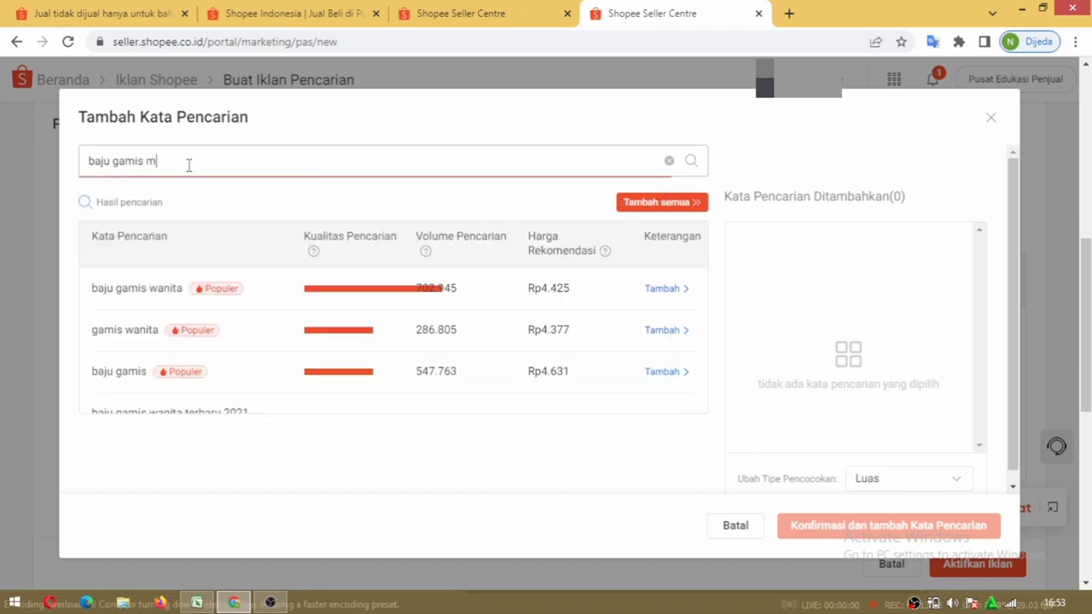
{"action": "left_click", "coordinate": [691, 163]}
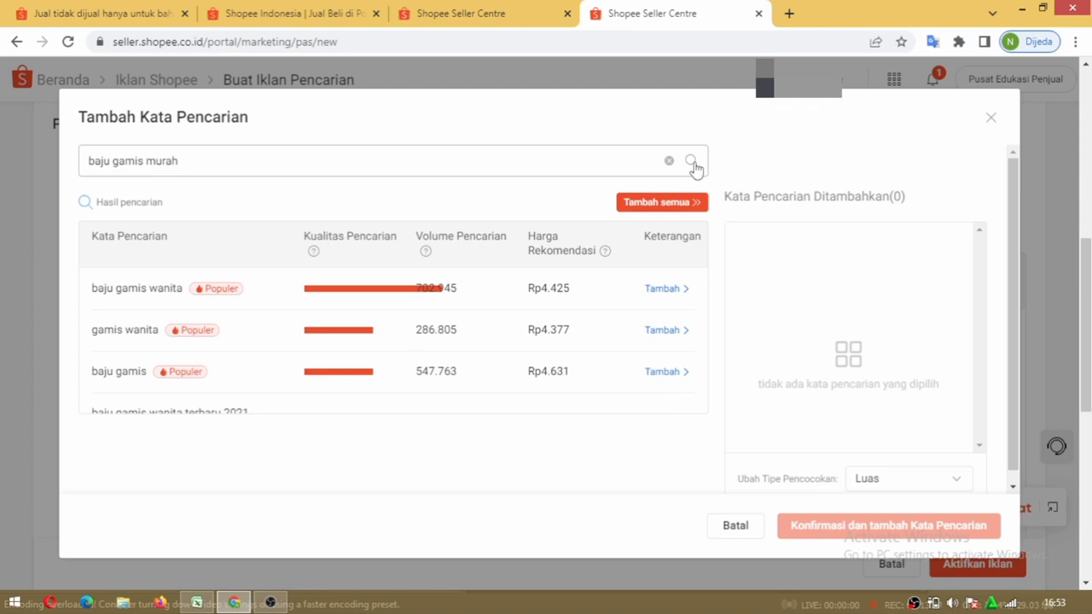
Copy the keyword "baju gamis murah" from the Shopee search results into cell A18 of the Excel sheet.
{"action": "left_click_drag", "start_coordinate": [93, 289], "coordinate": [181, 288]}
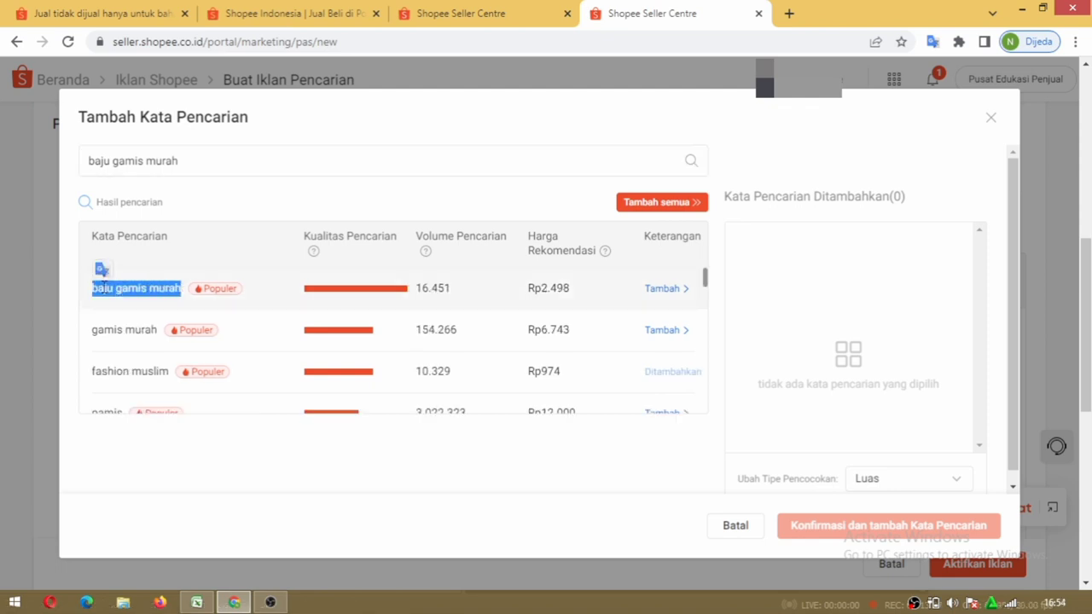
{"action": "key", "text": "alt+Tab"}
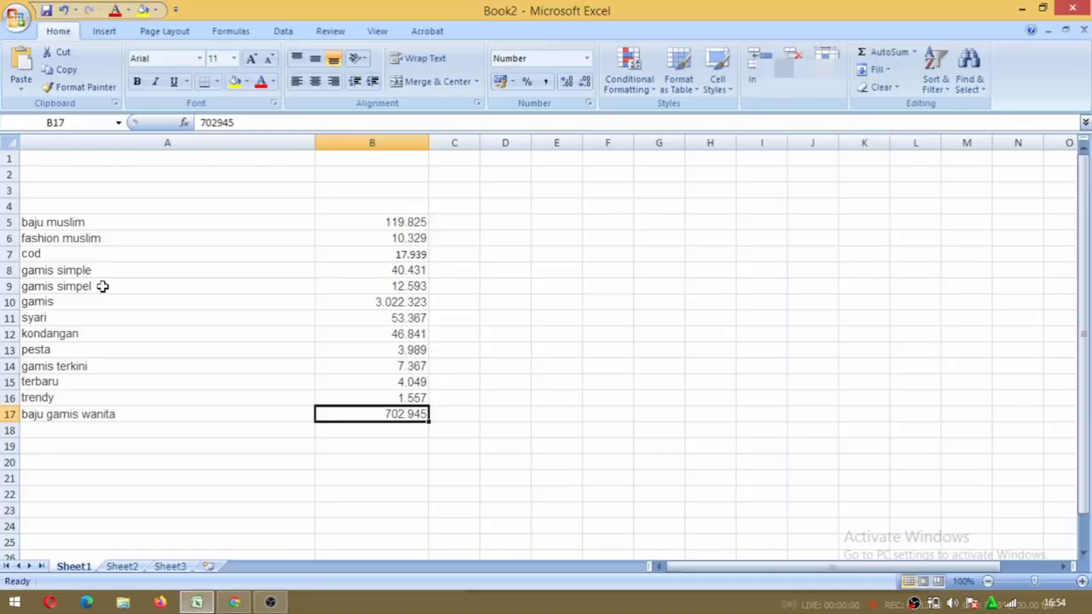
{"action": "left_click", "coordinate": [44, 430]}
{"action": "key", "text": "ctrl+v"}
Copy the search volume 16.451 of "baju gamis murah" from Shopee into Excel cell B18.
{"action": "key", "text": "alt+Tab"}
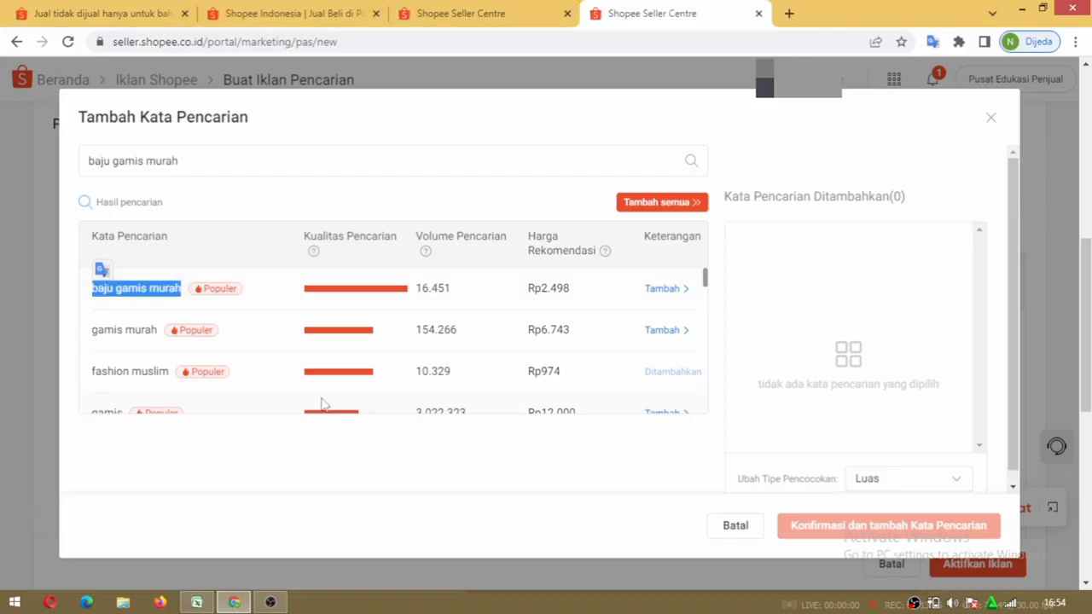
{"action": "double_click", "coordinate": [422, 288]}
{"action": "key", "text": "ctrl+c"}
{"action": "key", "text": "alt+Tab"}
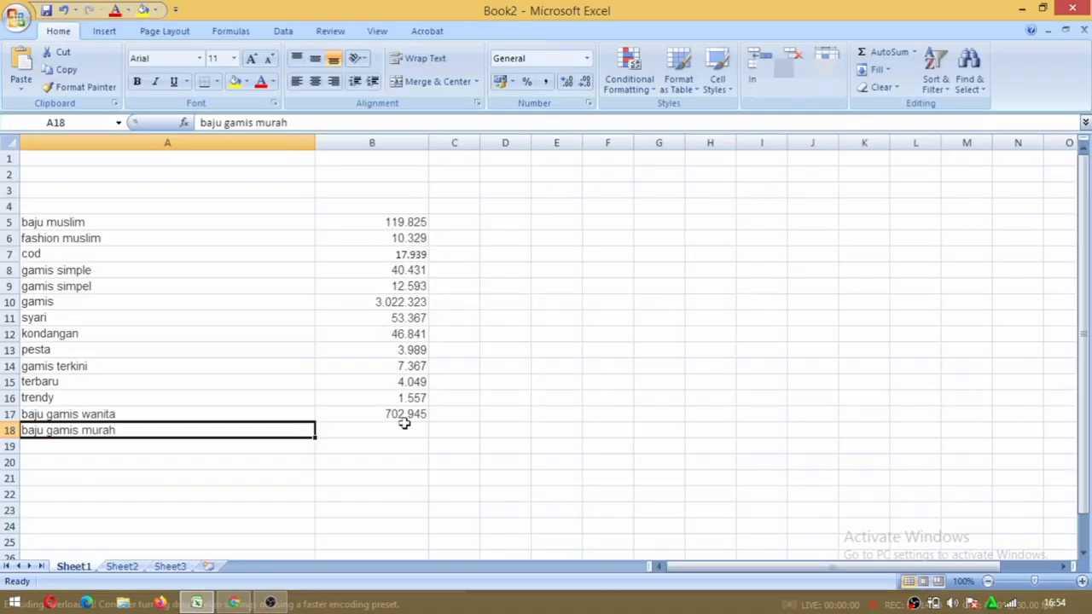
{"action": "left_click", "coordinate": [400, 430]}
{"action": "key", "text": "ctrl+v"}
{"action": "left_click", "coordinate": [66, 435]}
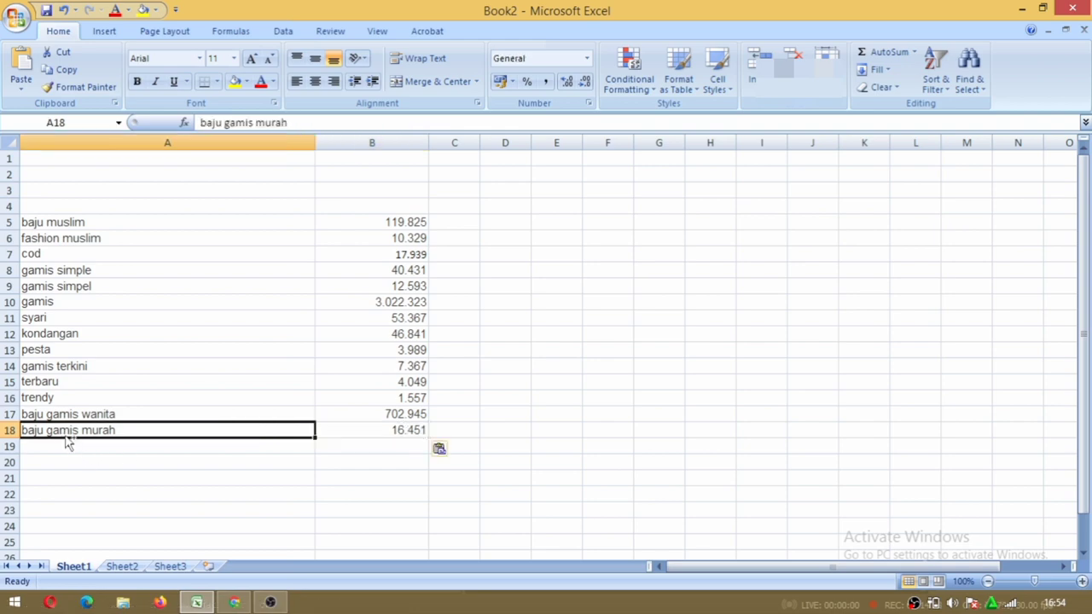
Copy the related keyword "gamis murah" from the Shopee search results into cell A19 of the Excel sheet.
{"action": "key", "text": "alt+Tab"}
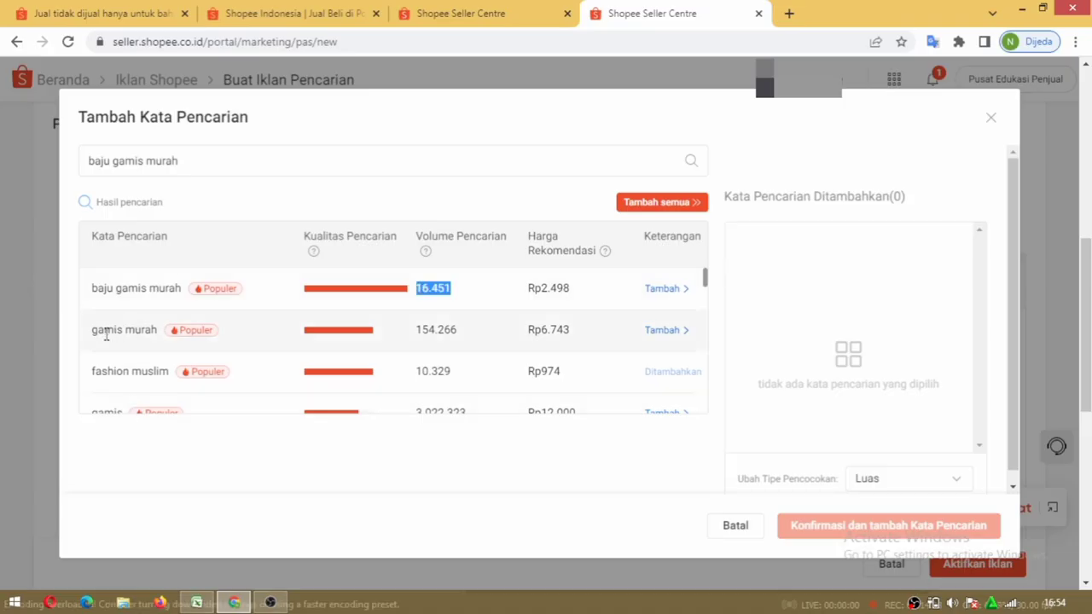
{"action": "triple_click", "coordinate": [102, 331]}
{"action": "key", "text": "ctrl+c"}
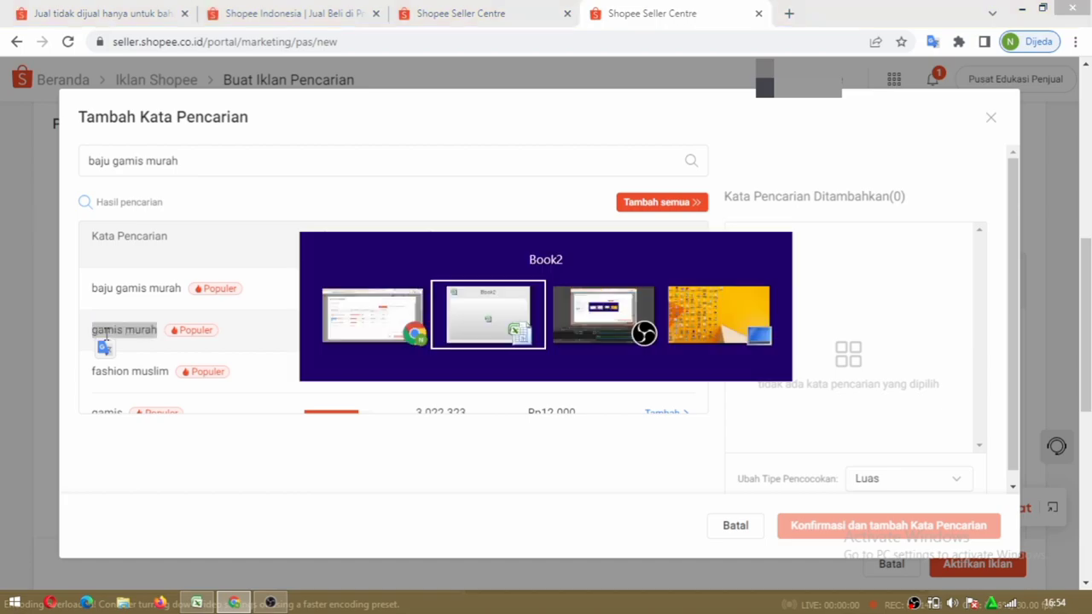
{"action": "key", "text": "alt+Tab"}
{"action": "left_click", "coordinate": [78, 443]}
{"action": "key", "text": "ctrl+v"}
Copy the search volume 154.266 of "gamis murah" from Shopee into Excel cell B19.
{"action": "key", "text": "alt+Tab"}
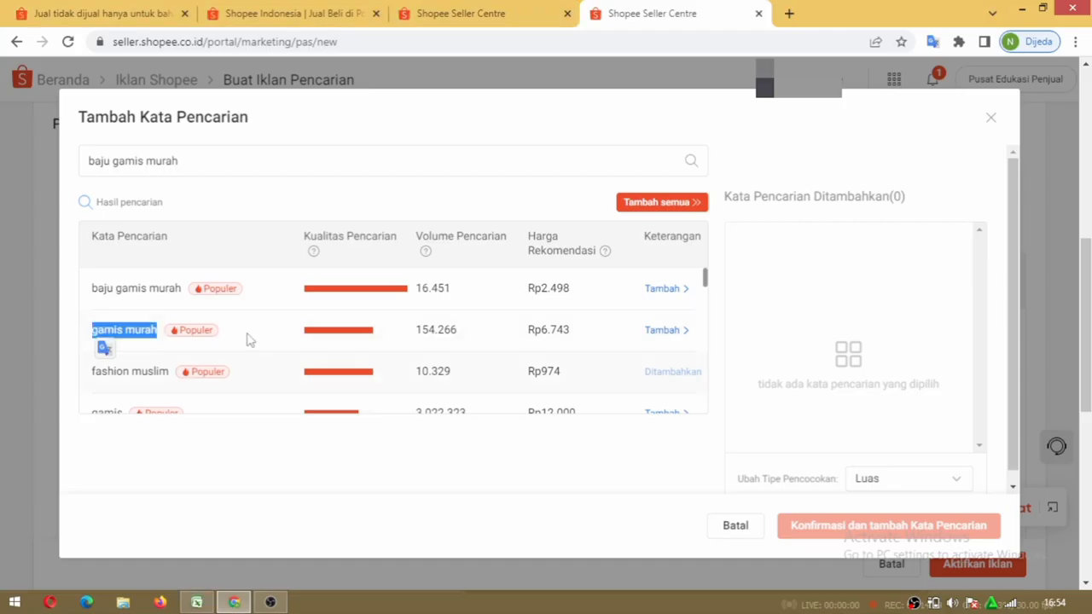
{"action": "double_click", "coordinate": [424, 329]}
{"action": "key", "text": "ctrl+c"}
{"action": "key", "text": "alt+Tab"}
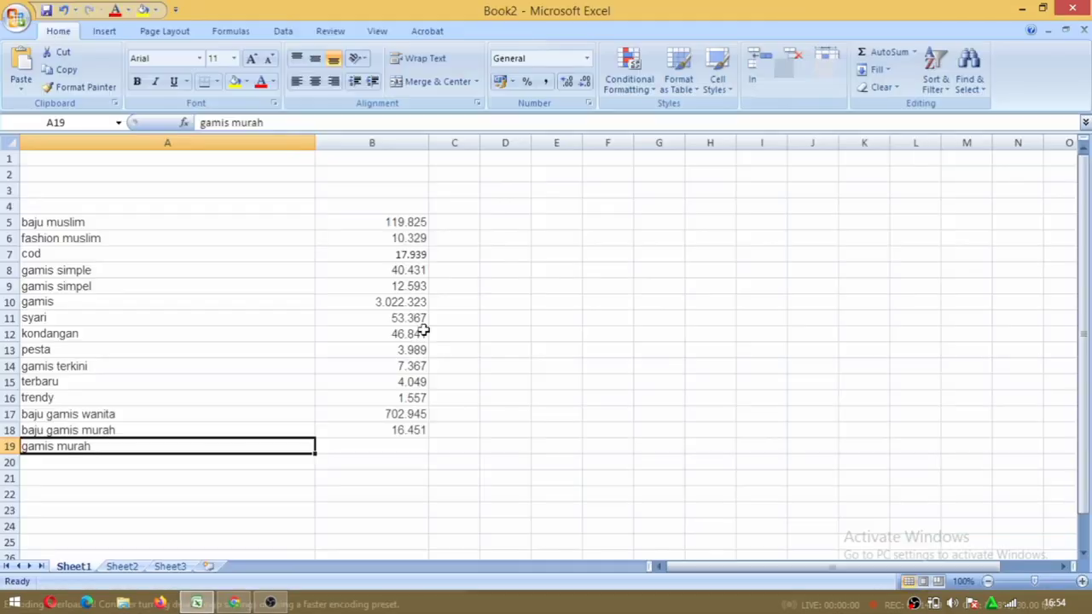
{"action": "left_click", "coordinate": [388, 451]}
{"action": "key", "text": "ctrl+v"}
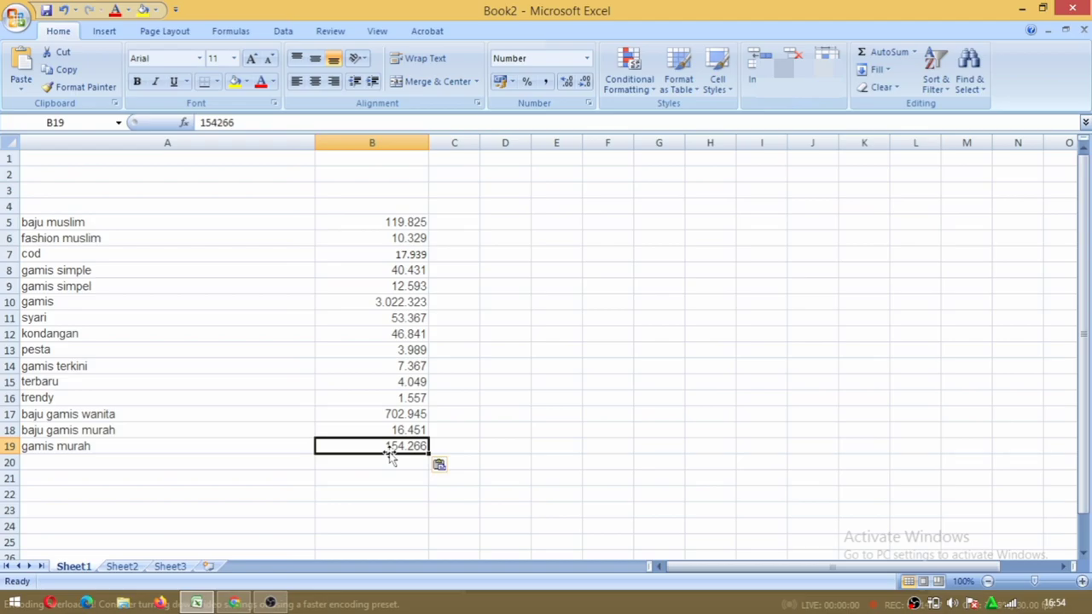
Switch to Shopee and replace the keyword search with "atasan wanita lengan panjang".
{"action": "key", "text": "alt+Tab"}
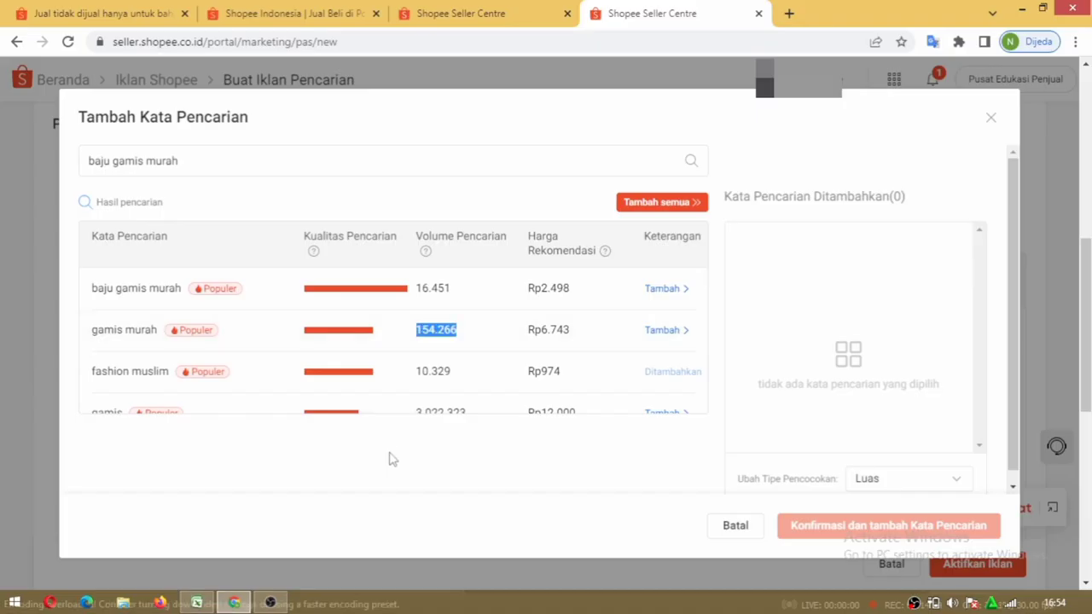
{"action": "left_click", "coordinate": [181, 159]}
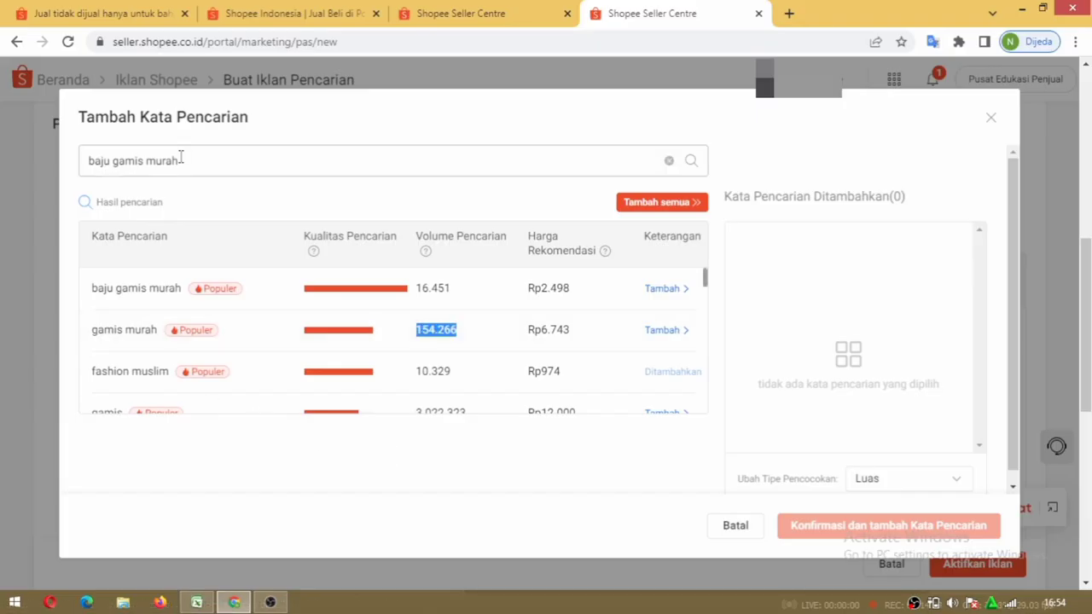
{"action": "key", "text": "BackSpace"}
{"action": "key", "text": "BackSpace"}
{"action": "key", "text": "BackSpace"}
{"action": "key", "text": "BackSpace"}
{"action": "key", "text": "BackSpace"}
{"action": "key", "text": "BackSpace"}
{"action": "key", "text": "BackSpace"}
{"action": "key", "text": "BackSpace"}
{"action": "key", "text": "BackSpace"}
{"action": "key", "text": "BackSpace"}
{"action": "key", "text": "BackSpace"}
{"action": "key", "text": "BackSpace"}
{"action": "key", "text": "BackSpace"}
{"action": "key", "text": "BackSpace"}
{"action": "key", "text": "BackSpace"}
{"action": "key", "text": "BackSpace"}
{"action": "type", "text": "atasa"}
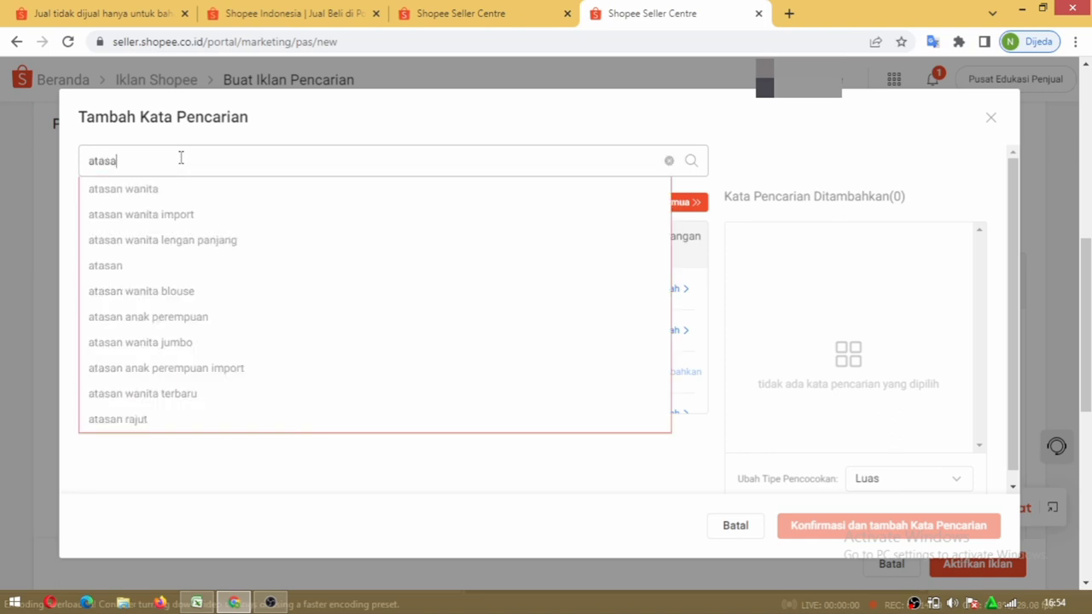
{"action": "type", "text": "n wani"}
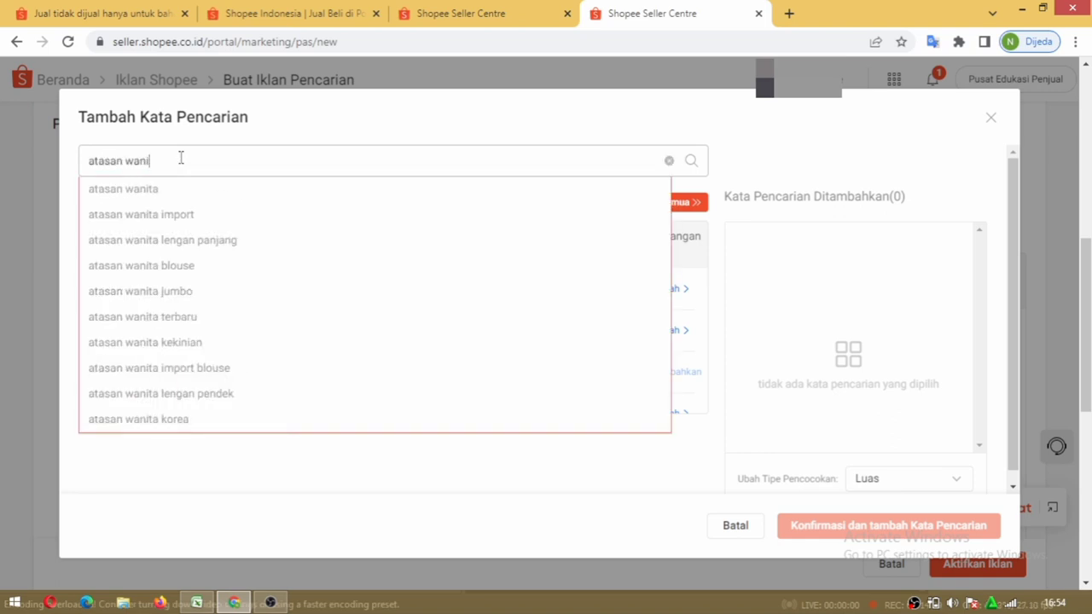
{"action": "type", "text": "ta lengan panjang"}
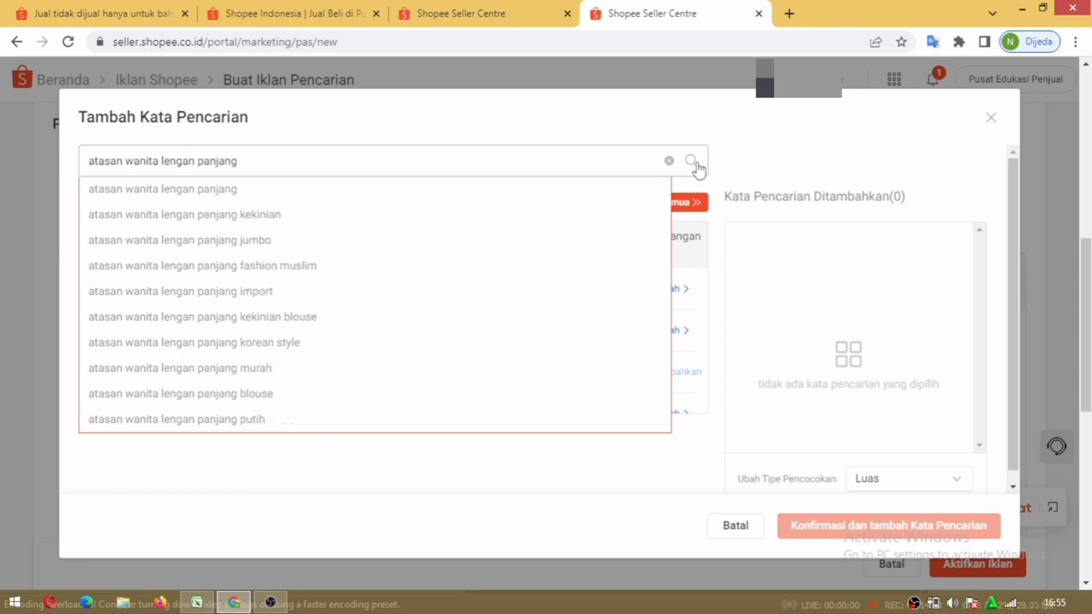
{"action": "left_click", "coordinate": [696, 167]}
Copy the keyword "atasan wanita lengan panjang" from the Shopee search results into cell A20 of the Excel sheet.
{"action": "left_click_drag", "start_coordinate": [92, 288], "coordinate": [198, 288]}
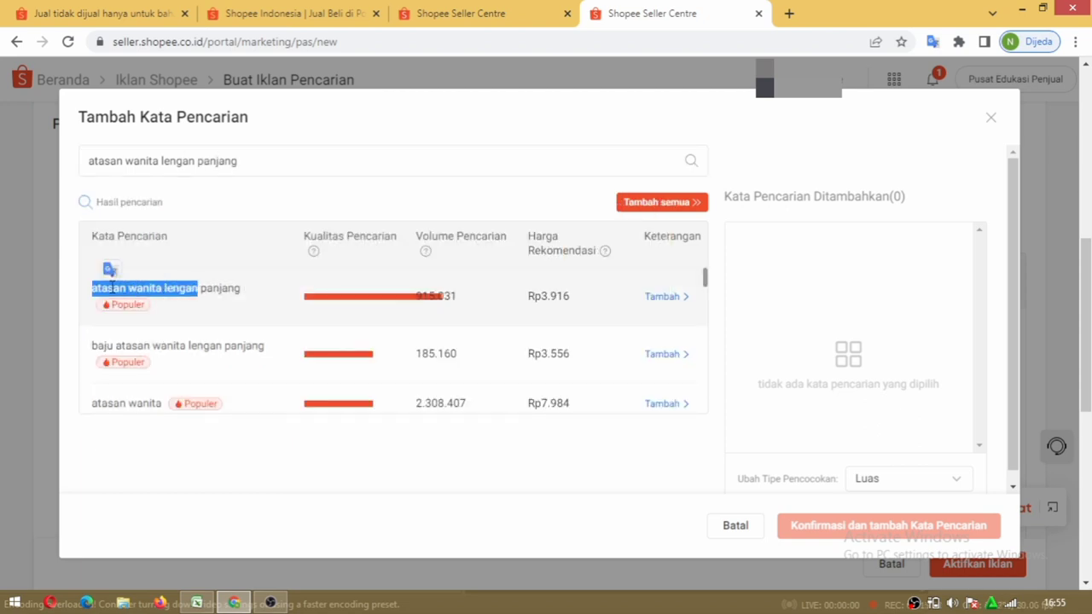
{"action": "key", "text": "alt+Tab"}
{"action": "left_click", "coordinate": [37, 461]}
{"action": "key", "text": "ctrl+v"}
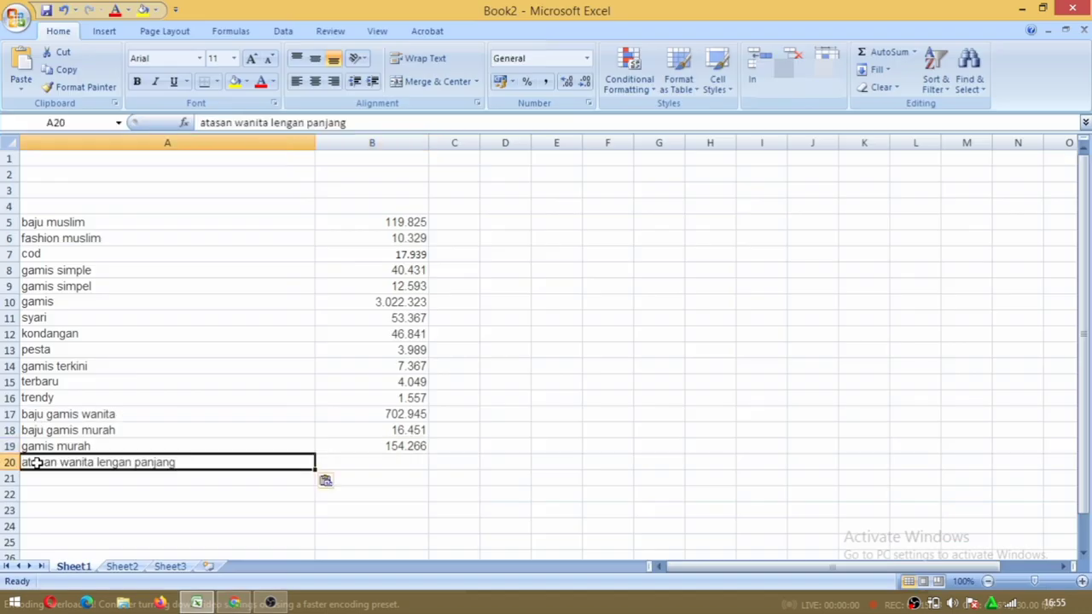
Copy the search volume 915.031 of "atasan wanita lengan panjang" from Shopee into Excel cell B20, and return to Shopee.
{"action": "key", "text": "alt+Tab"}
{"action": "double_click", "coordinate": [434, 295]}
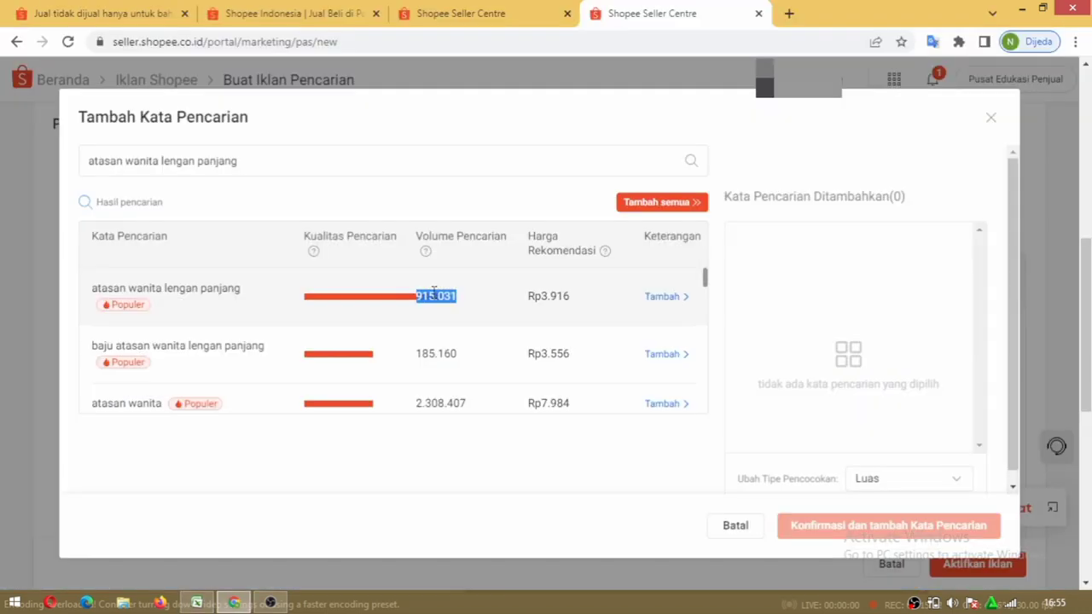
{"action": "key", "text": "ctrl+c"}
{"action": "key", "text": "alt+Tab"}
{"action": "left_click", "coordinate": [341, 461]}
{"action": "key", "text": "ctrl+v"}
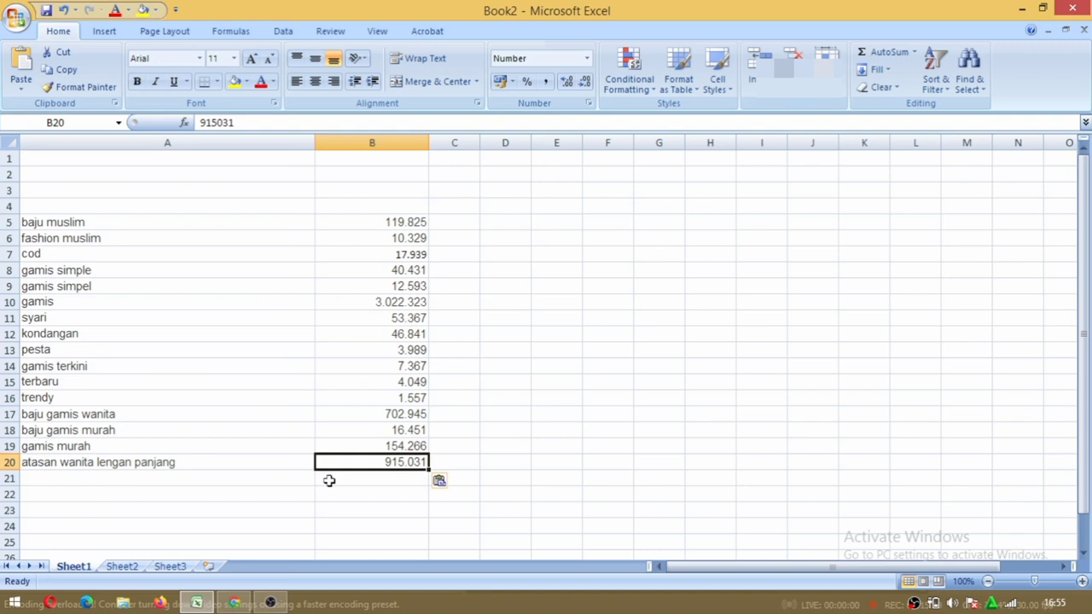
{"action": "key", "text": "alt+Tab"}
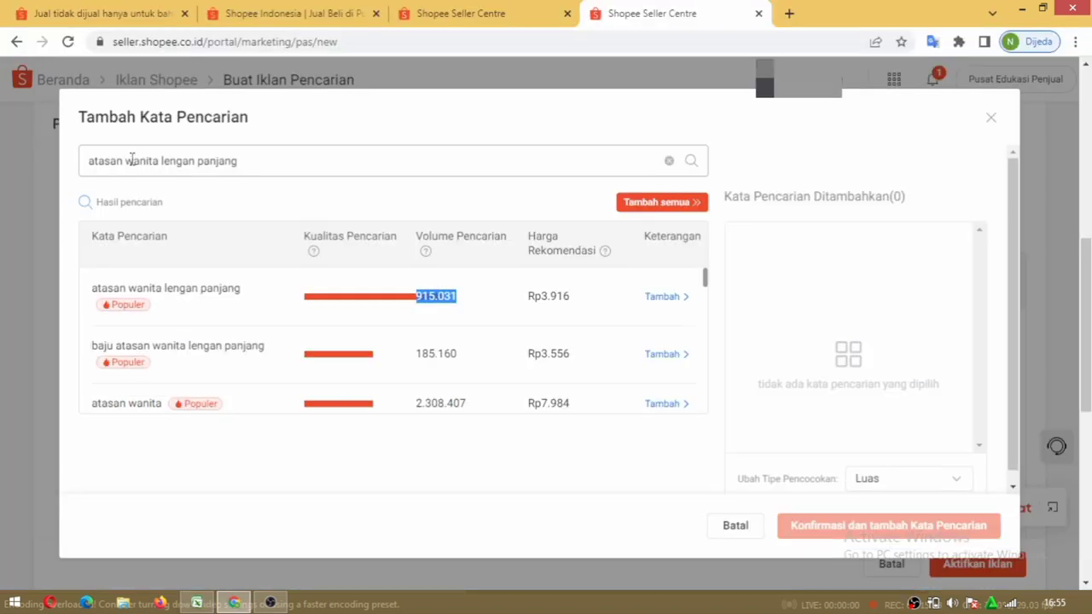
Replace the keyword search in Shopee with "baju atasan wanita" and run it.
{"action": "left_click", "coordinate": [242, 162]}
{"action": "key", "text": "BackSpace"}
{"action": "key", "text": "BackSpace"}
{"action": "key", "text": "BackSpace"}
{"action": "key", "text": "BackSpace"}
{"action": "key", "text": "BackSpace"}
{"action": "key", "text": "BackSpace"}
{"action": "key", "text": "BackSpace"}
{"action": "key", "text": "BackSpace"}
{"action": "key", "text": "BackSpace"}
{"action": "key", "text": "BackSpace"}
{"action": "key", "text": "BackSpace"}
{"action": "key", "text": "BackSpace"}
{"action": "key", "text": "BackSpace"}
{"action": "key", "text": "BackSpace"}
{"action": "key", "text": "BackSpace"}
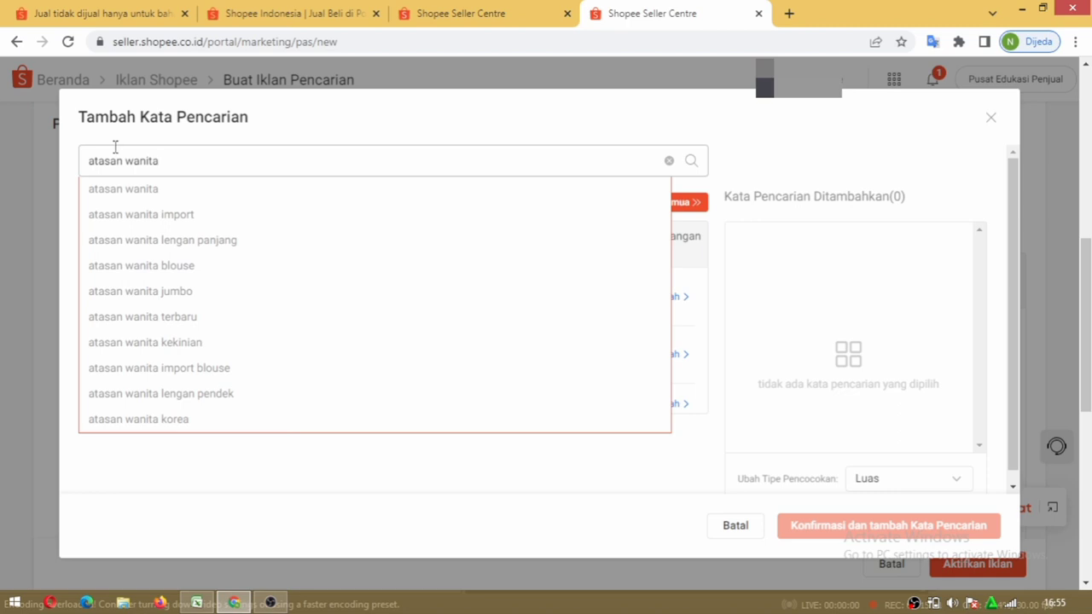
{"action": "left_click", "coordinate": [90, 160]}
{"action": "type", "text": "baju"}
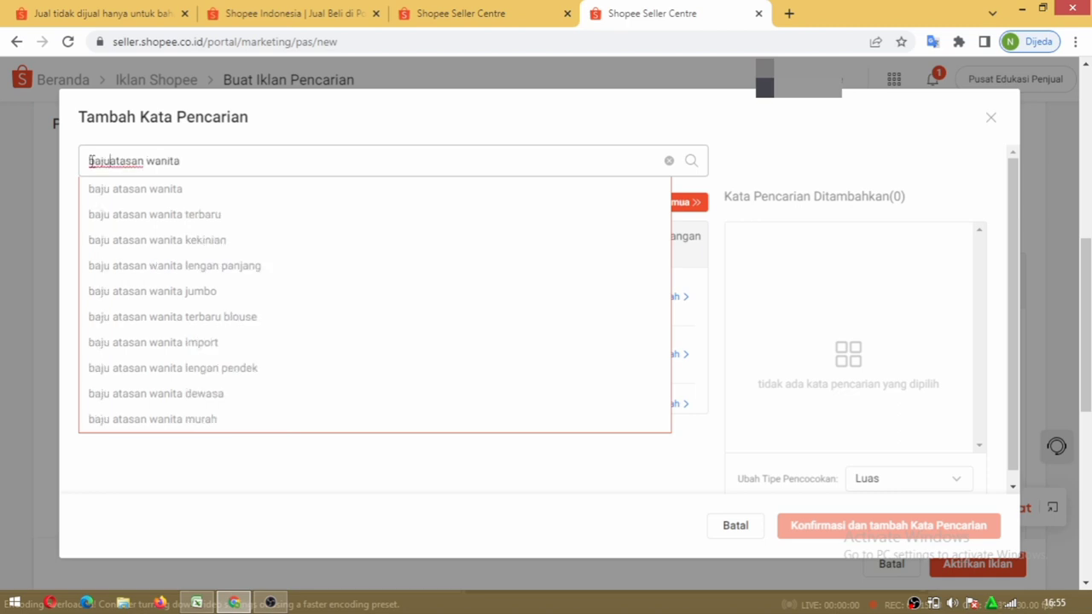
{"action": "key", "text": "Return"}
Copy the keyword "baju atasan wanita" and its search volume 640.529 from Shopee into Excel cells A21 and B21.
{"action": "left_click_drag", "start_coordinate": [92, 288], "coordinate": [186, 288]}
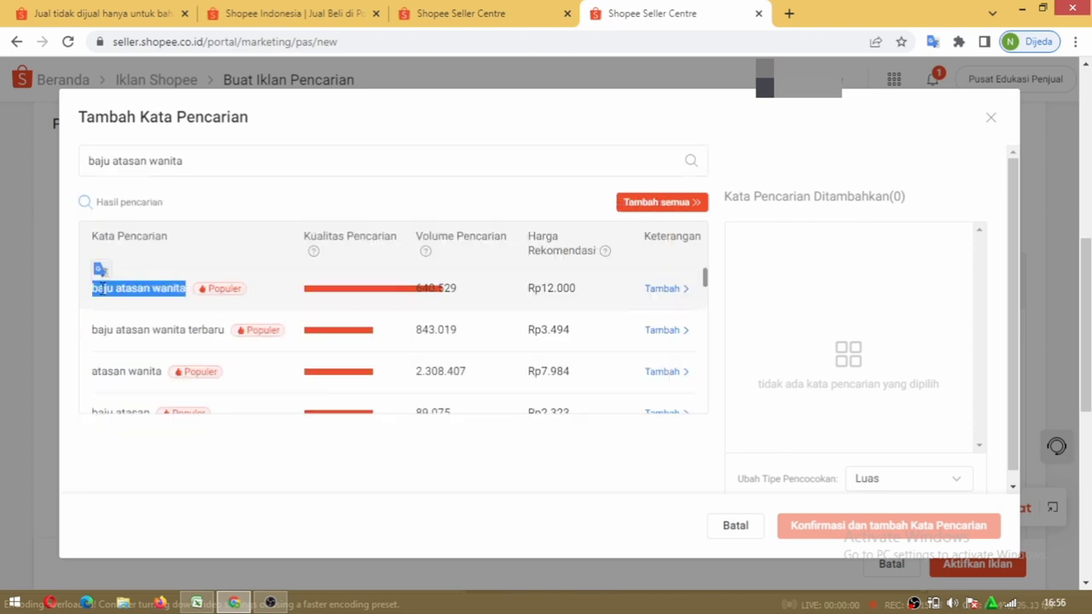
{"action": "double_click", "coordinate": [429, 287]}
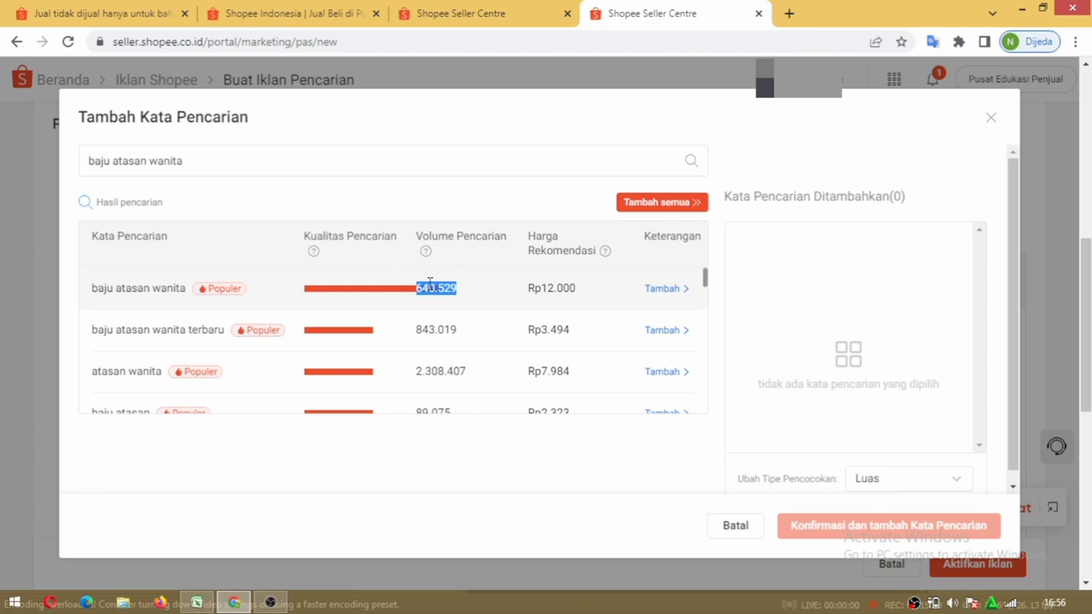
Shorten the keyword search in Shopee to "atasan wanita" and run it.
{"action": "left_click", "coordinate": [698, 162]}
{"action": "key", "text": "Home"}
{"action": "key", "text": "Delete"}
{"action": "key", "text": "Delete"}
{"action": "key", "text": "Delete"}
{"action": "key", "text": "Delete"}
{"action": "key", "text": "Delete"}
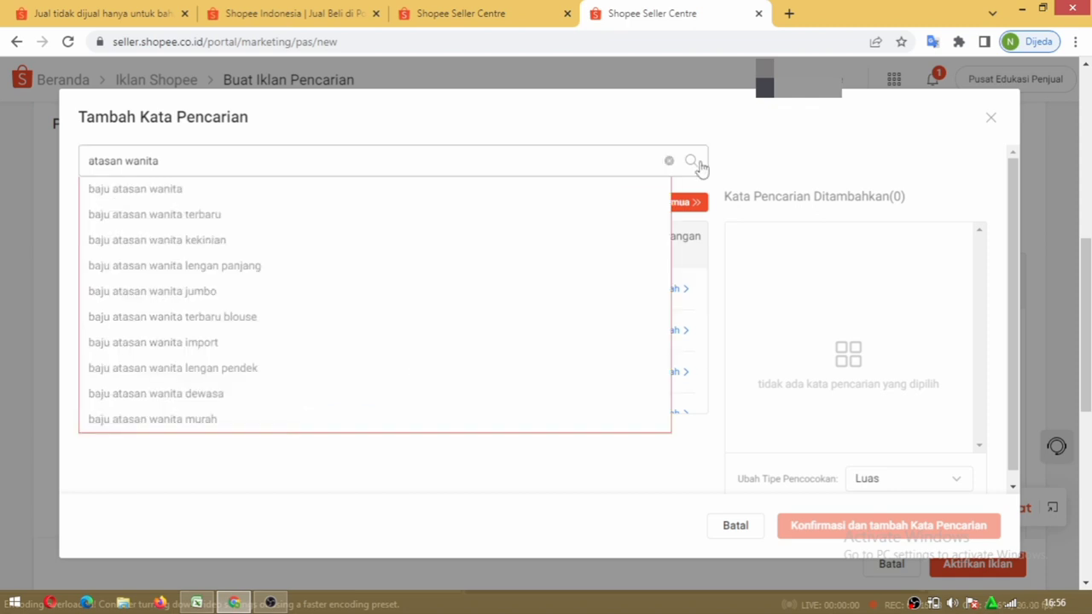
{"action": "left_click", "coordinate": [690, 161]}
Record "atasan wanita" and its search volume 2.308.407 in cells A22 and B22 of the Excel sheet.
{"action": "key", "text": "alt+Tab"}
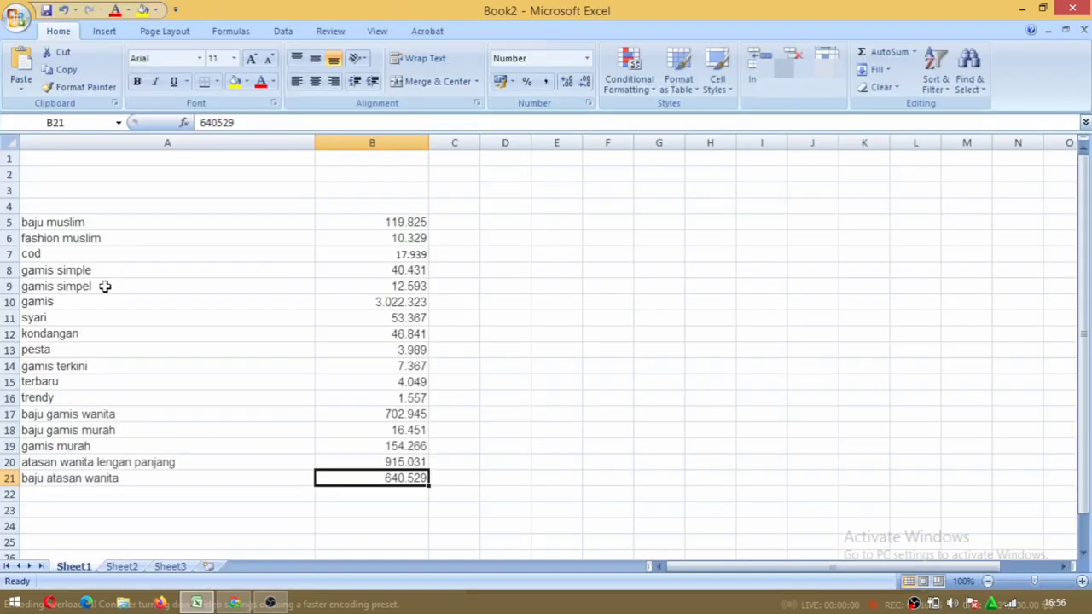
{"action": "key", "text": "ctrl+v"}
{"action": "scroll", "coordinate": [602, 322], "scroll_direction": "down", "scroll_amount": 1}
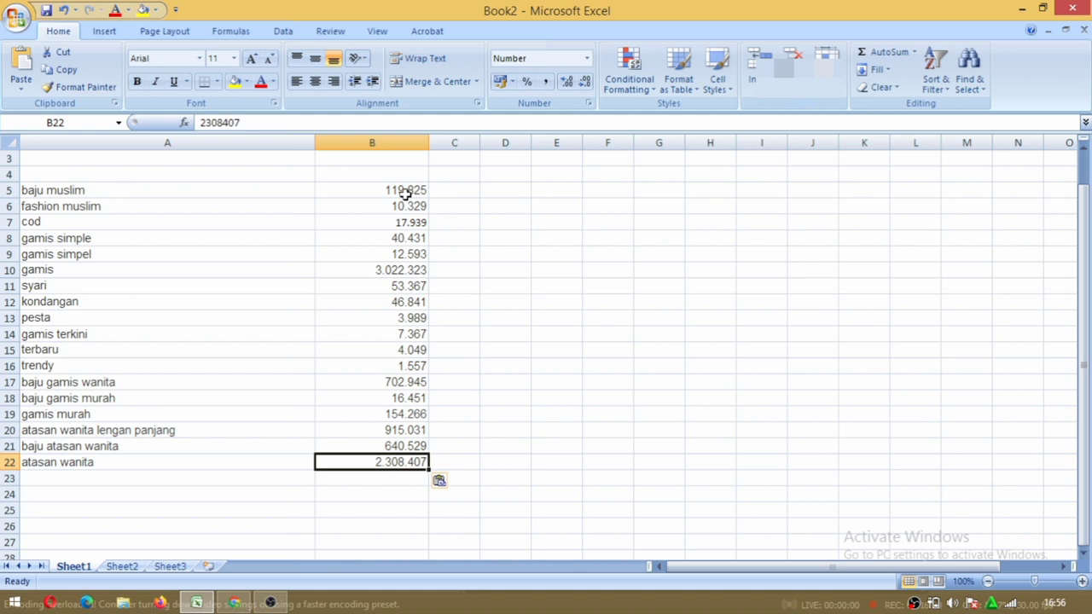
Total the search volumes in cell B24 and label it "total pencarian" in cell A24.
{"action": "left_click", "coordinate": [102, 494]}
{"action": "type", "text": "total pen"}
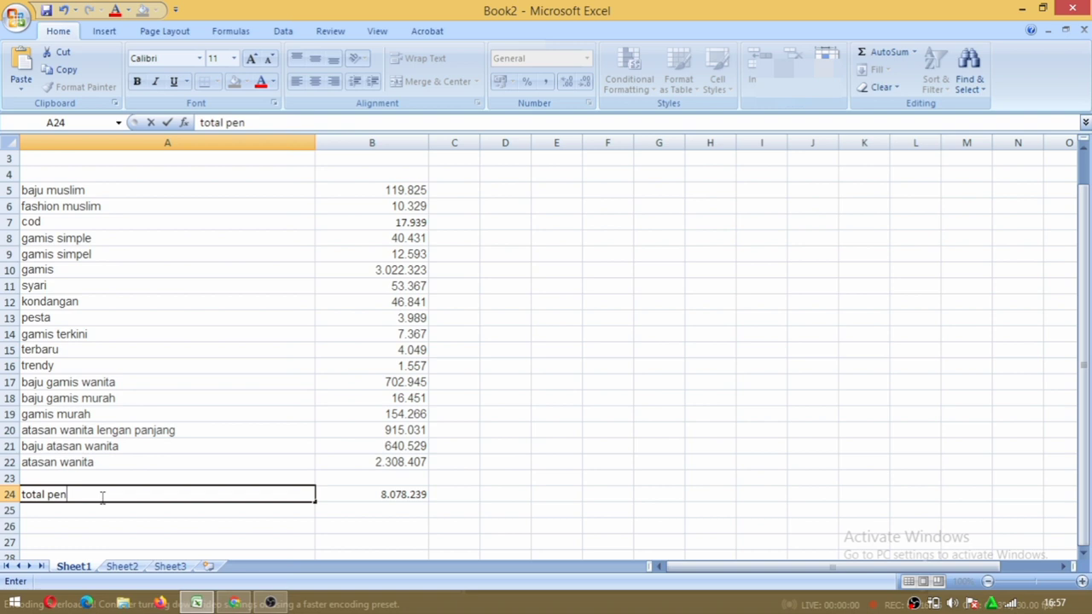
{"action": "type", "text": "carian"}
{"action": "left_click", "coordinate": [505, 477]}
Start a product title in cell E5 with "FASHION MUSLIM" and highlight the keyword "fashion muslim" in yellow.
{"action": "left_click", "coordinate": [550, 191]}
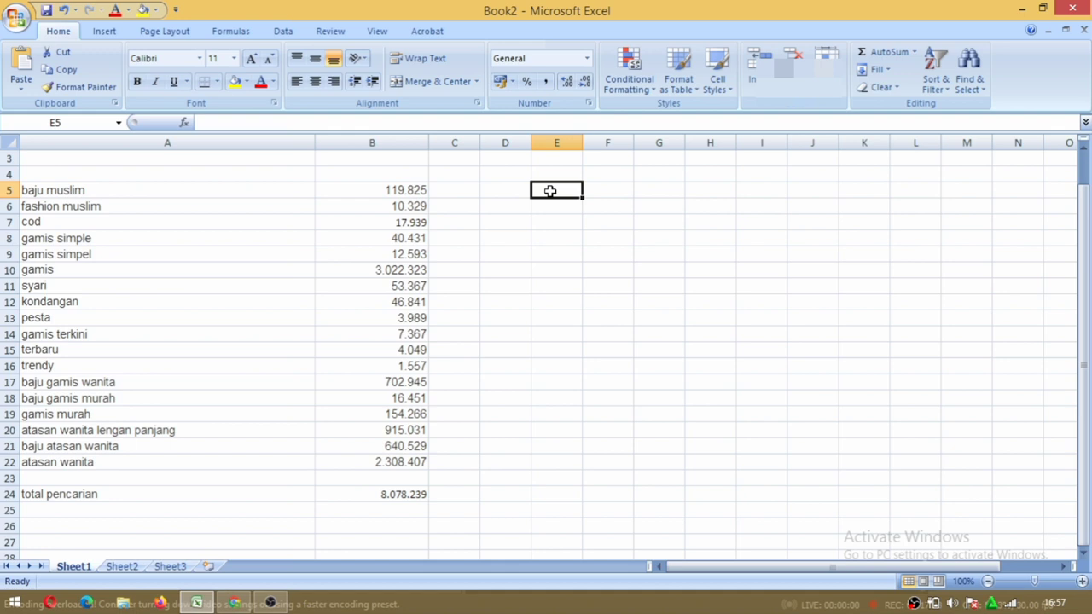
{"action": "type", "text": "FASHION MUSLI"}
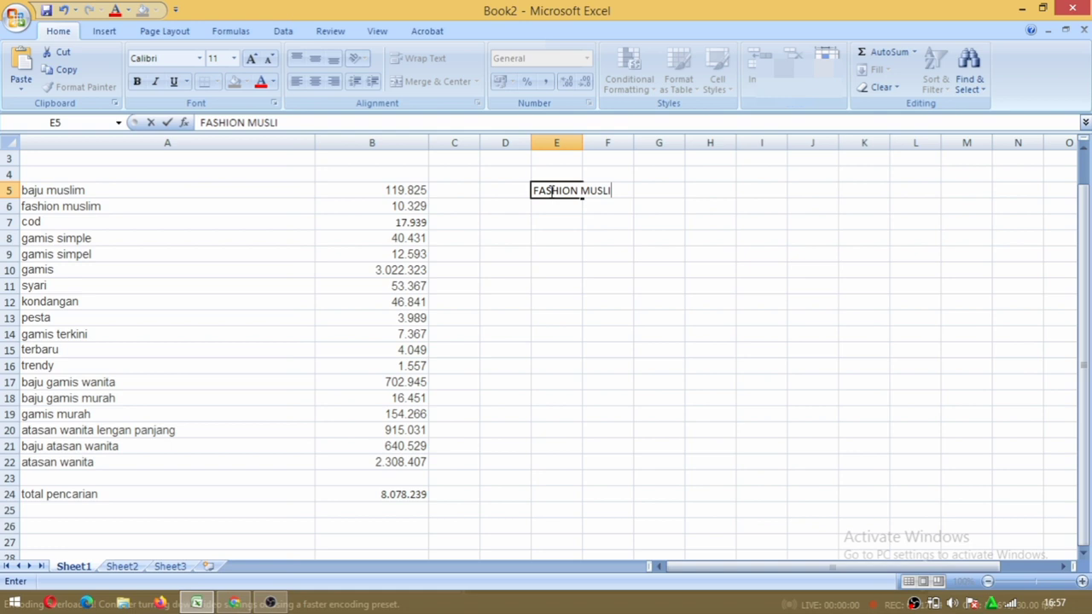
{"action": "type", "text": "M"}
Extend the title in E5 with "WANITA TERBARU COD BAJU GAMIS WANITA" and highlight the keywords "terbaru" and "cod" in yellow.
{"action": "left_click", "coordinate": [298, 123]}
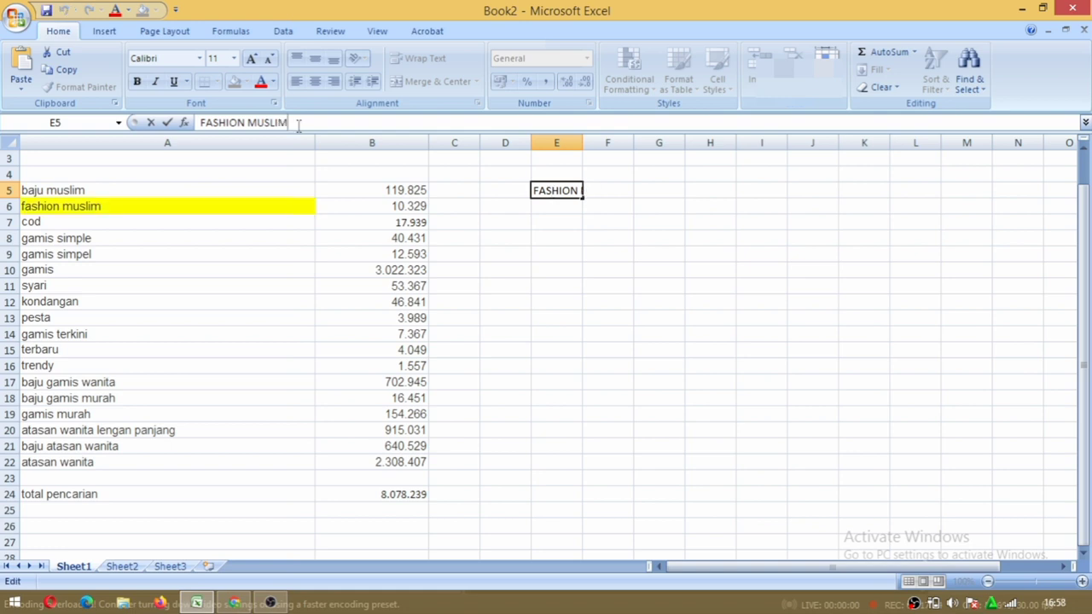
{"action": "type", "text": "WANITA TERBARU"}
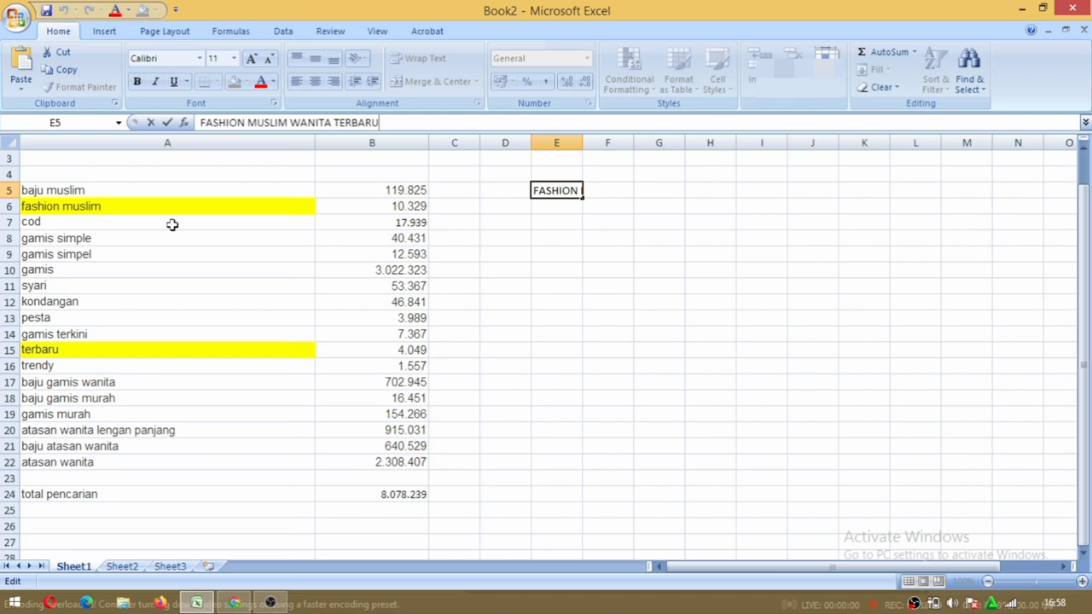
{"action": "type", "text": "COD BAJU GAMIS WANITA"}
{"action": "key", "text": "Return"}
{"action": "key", "text": "Return"}
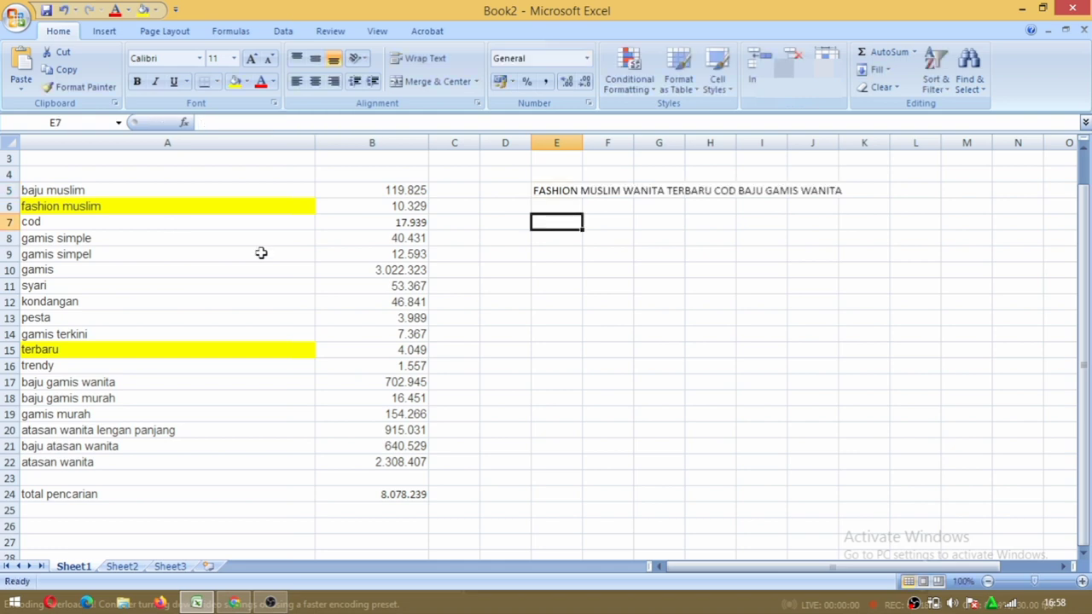
{"action": "left_click", "coordinate": [257, 222]}
{"action": "left_click", "coordinate": [236, 81]}
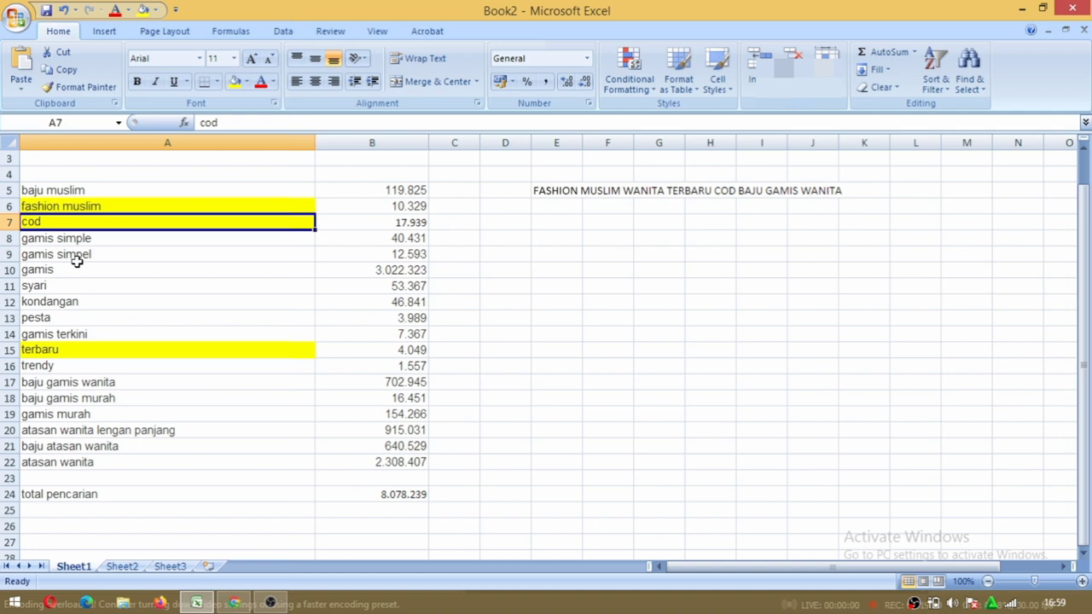
Append "TRENDY" to the title in E5 and highlight the keyword "trendy" in cell A16 in yellow.
{"action": "key", "text": "Up"}
{"action": "key", "text": "Up"}
{"action": "key", "text": "Right"}
{"action": "key", "text": "Right"}
{"action": "key", "text": "Right"}
{"action": "key", "text": "Right"}
{"action": "key", "text": "F2"}
{"action": "type", "text": "TRENDY"}
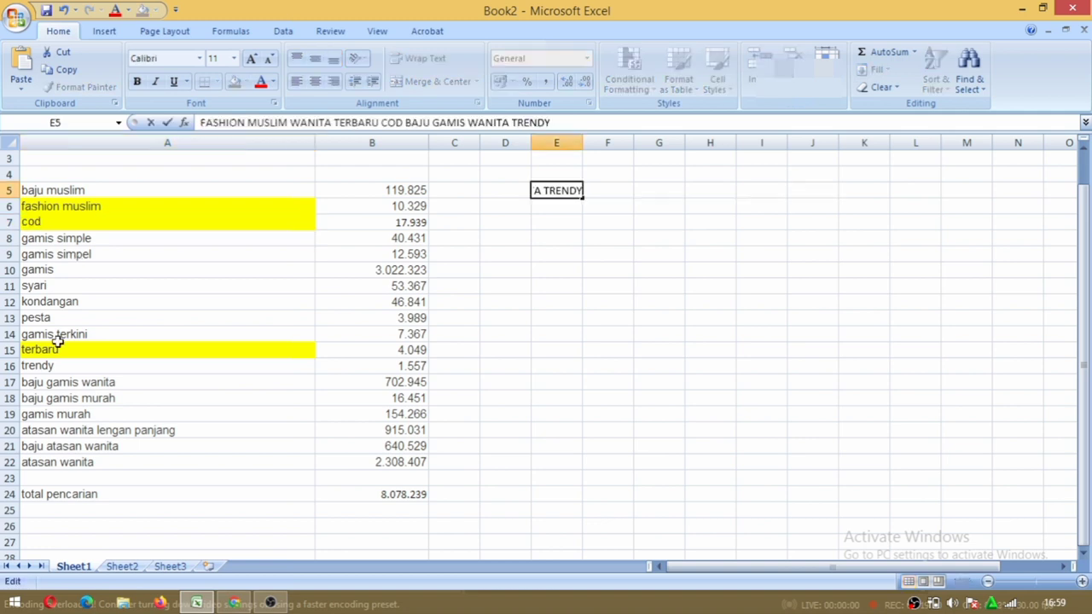
{"action": "left_click", "coordinate": [65, 284]}
{"action": "left_click", "coordinate": [51, 366]}
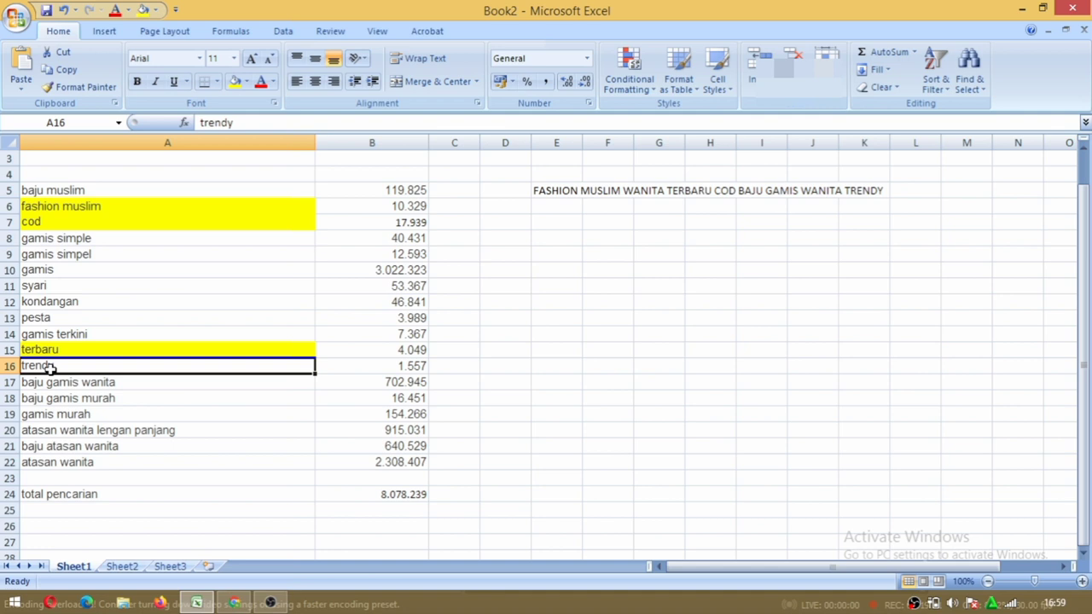
{"action": "key", "text": "F4"}
Append "TERKINI" to the end of the product title in cell E5.
{"action": "left_click", "coordinate": [542, 189]}
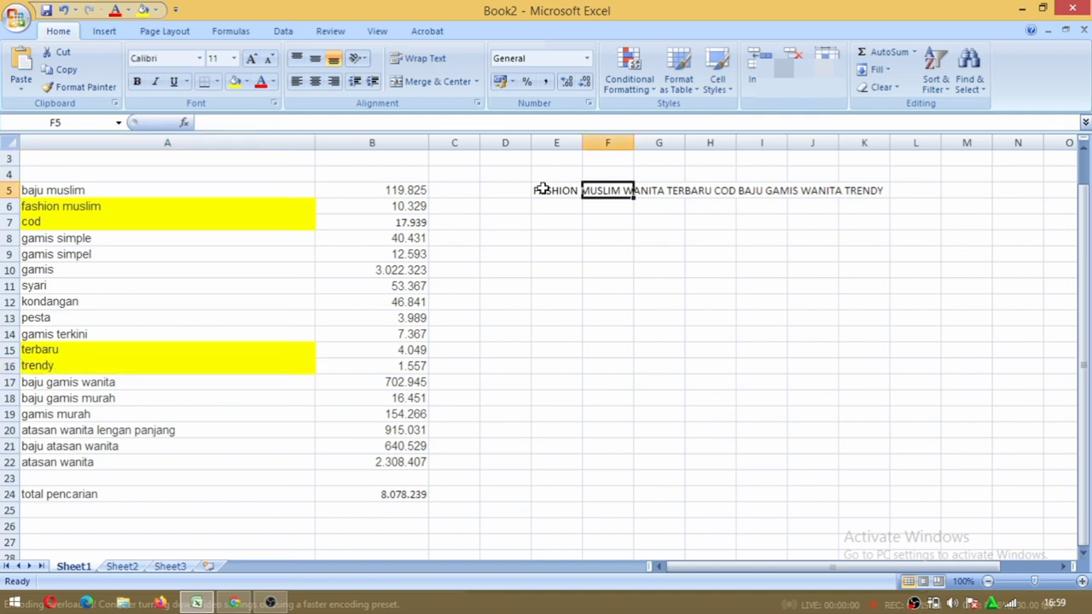
{"action": "left_click", "coordinate": [542, 189]}
{"action": "key", "text": "F2"}
{"action": "type", "text": "TERKINI"}
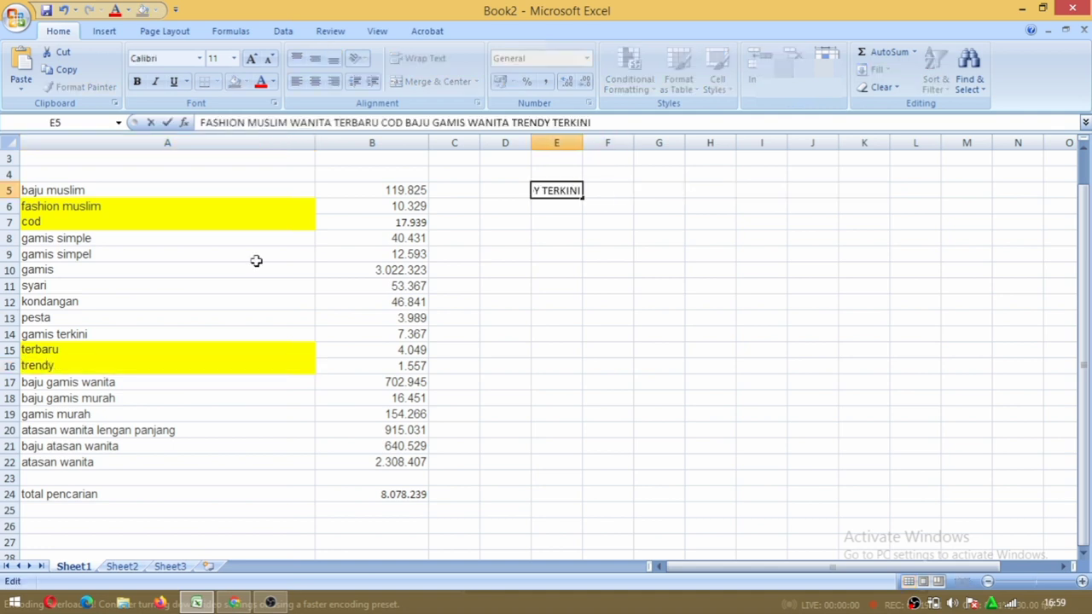
{"action": "left_click", "coordinate": [256, 266]}
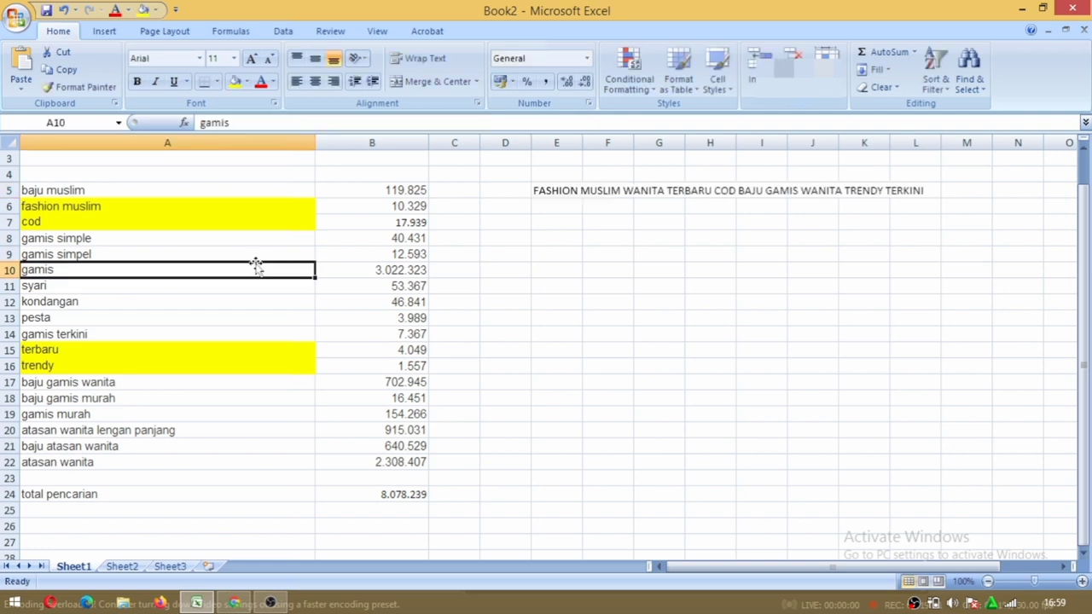
Append "DARI MURAYO" to the end of the product title in cell E5.
{"action": "left_click", "coordinate": [541, 191]}
{"action": "left_click", "coordinate": [605, 119]}
{"action": "type", "text": "DARI MURAYO"}
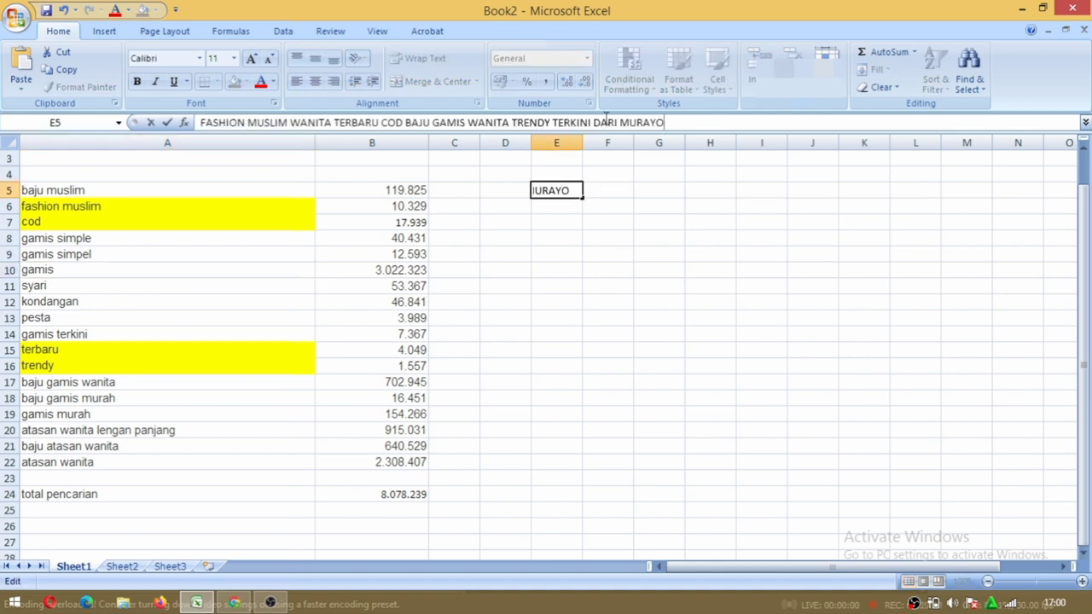
{"action": "left_click", "coordinate": [133, 478]}
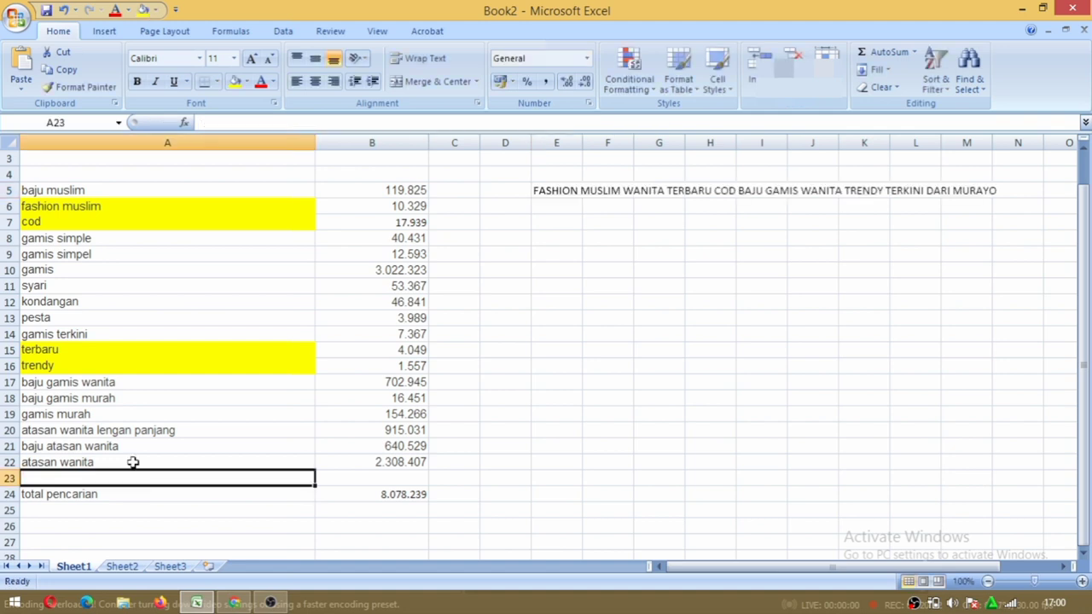
Switch to Shopee and replace the keyword search with "BAYAR DITEMPAT".
{"action": "key", "text": "alt+Tab"}
{"action": "key", "text": "ctrl+a"}
{"action": "type", "text": "BAYA"}
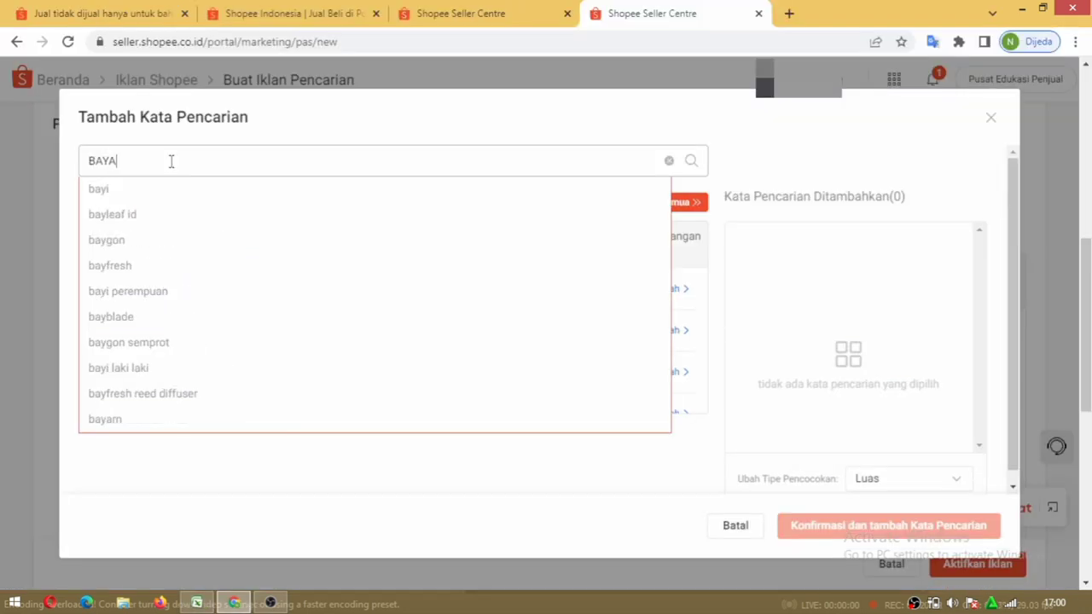
{"action": "type", "text": "R DITEMPAT"}
{"action": "left_click", "coordinate": [692, 161]}
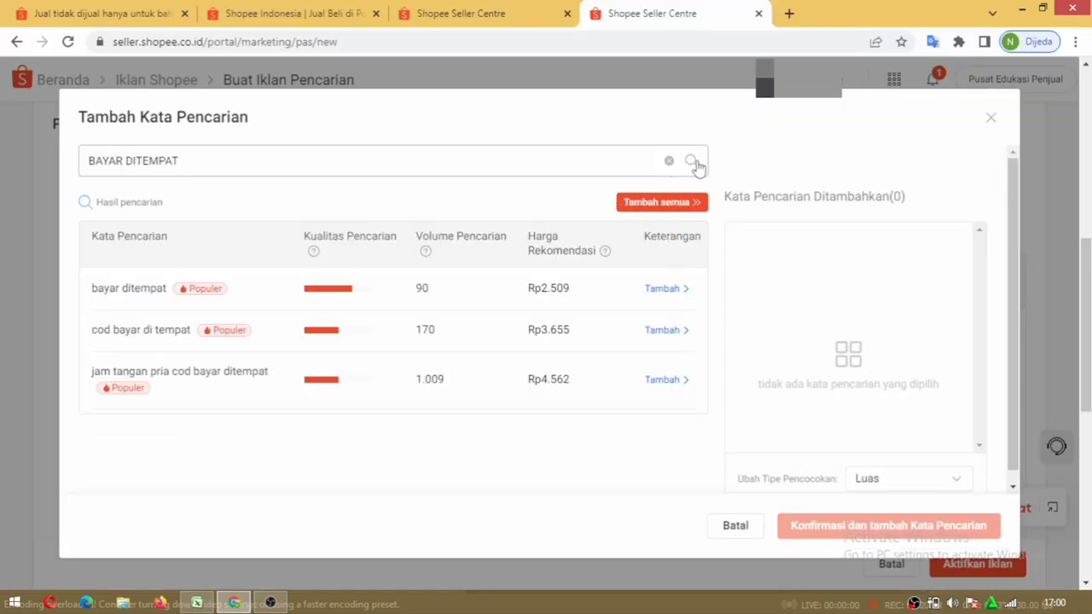
Record the keyword "bayar ditempat" and its search volume 90 in Excel cells A23 and B23.
{"action": "double_click", "coordinate": [101, 288]}
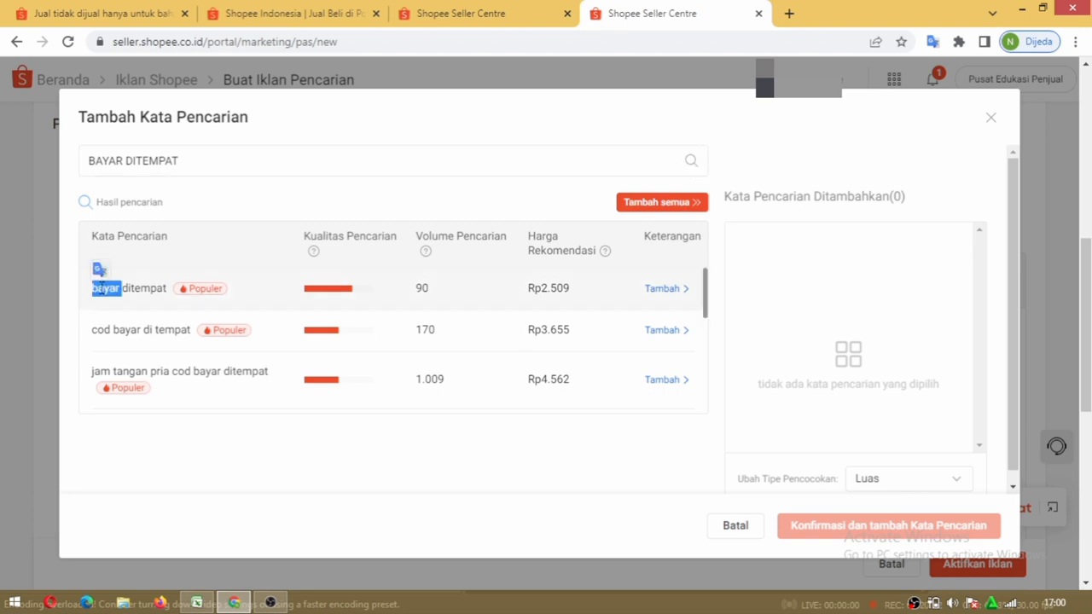
{"action": "key", "text": "alt+Tab"}
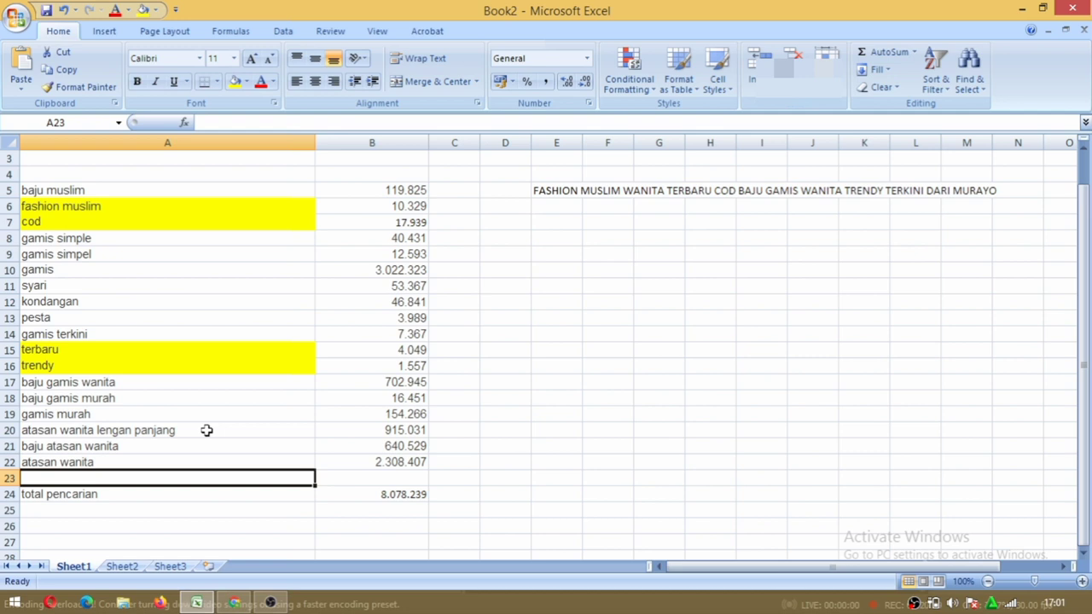
{"action": "type", "text": "bayar ditempat\t90"}
{"action": "left_click", "coordinate": [658, 410]}
Append "BAYAR DITEMPAT" to the title in E5 and highlight the keyword "bayar ditempat" in cell A23 in yellow.
{"action": "left_click", "coordinate": [556, 191]}
{"action": "left_click", "coordinate": [674, 122]}
{"action": "type", "text": "B"}
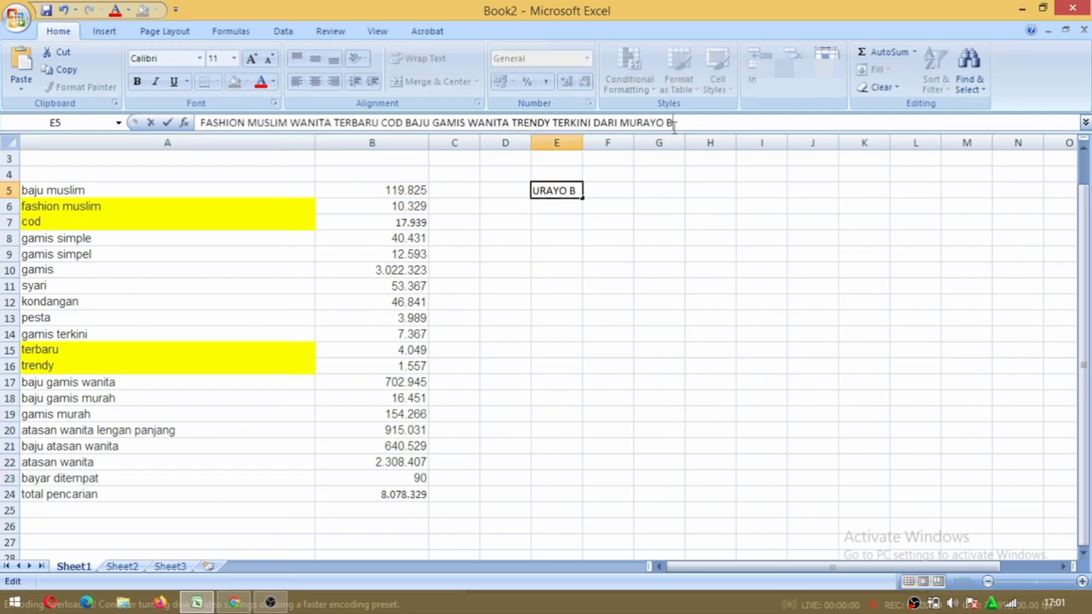
{"action": "type", "text": "AYAR DITEMPAT"}
{"action": "left_click", "coordinate": [658, 286]}
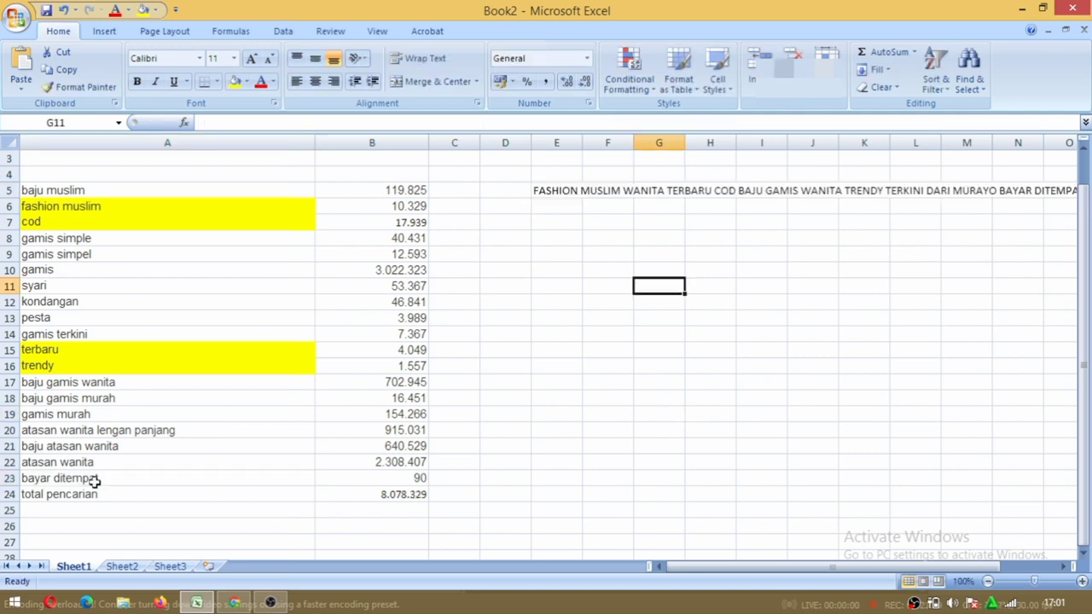
{"action": "left_click", "coordinate": [94, 482]}
{"action": "left_click", "coordinate": [234, 81]}
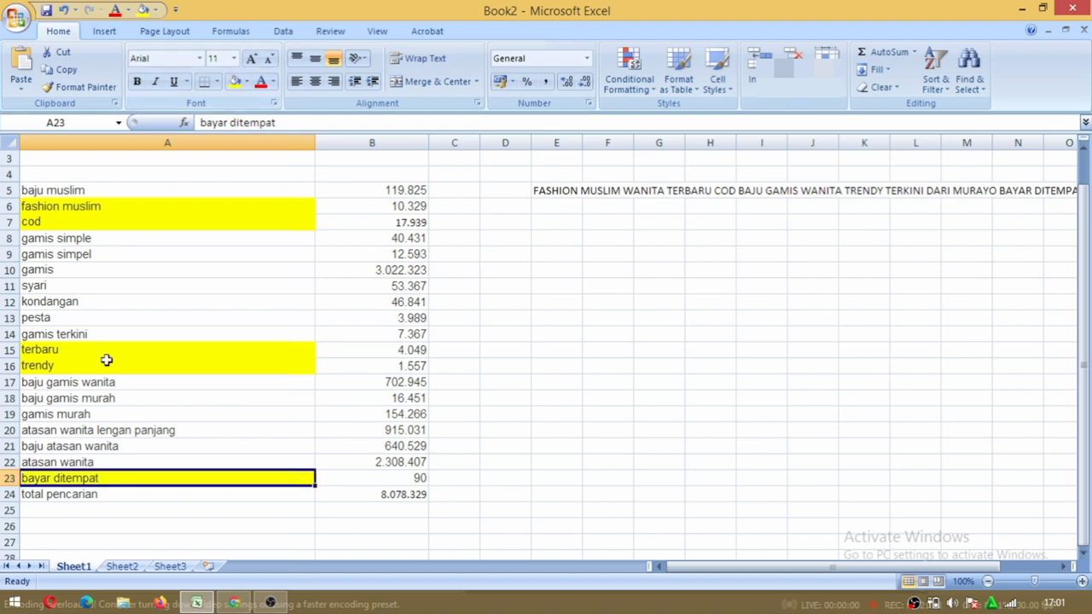
Insert a row above "atasan wanita" and enter the keyword "TERKINI" in cell A22.
{"action": "type", "text": "TERKIN"}
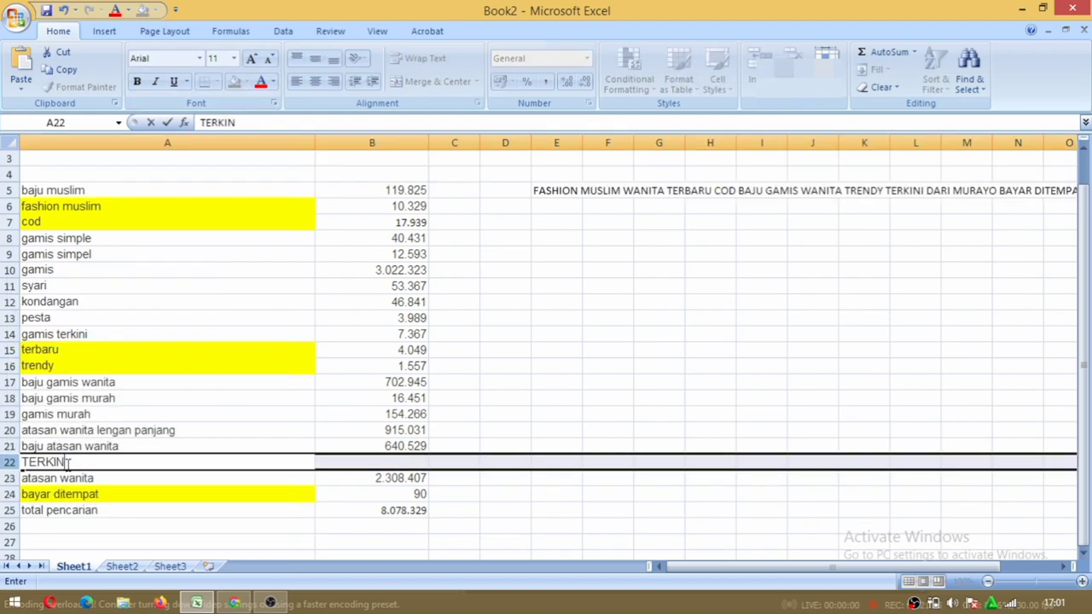
{"action": "type", "text": "I"}
{"action": "left_click", "coordinate": [170, 490]}
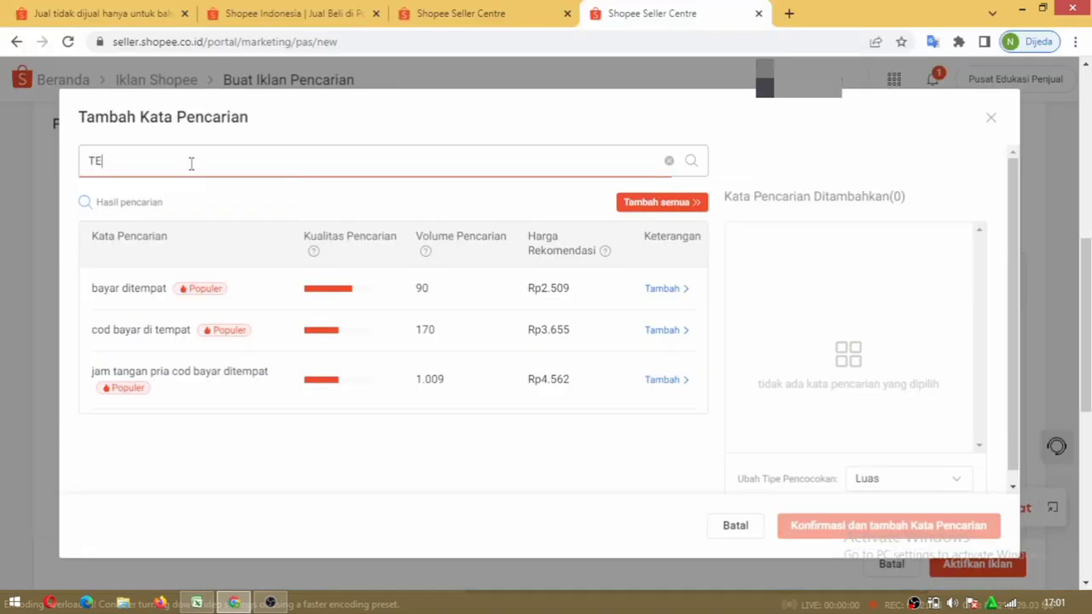
Switch to Shopee and search the keyword tool for "TERKINI".
{"action": "type", "text": "RKINI"}
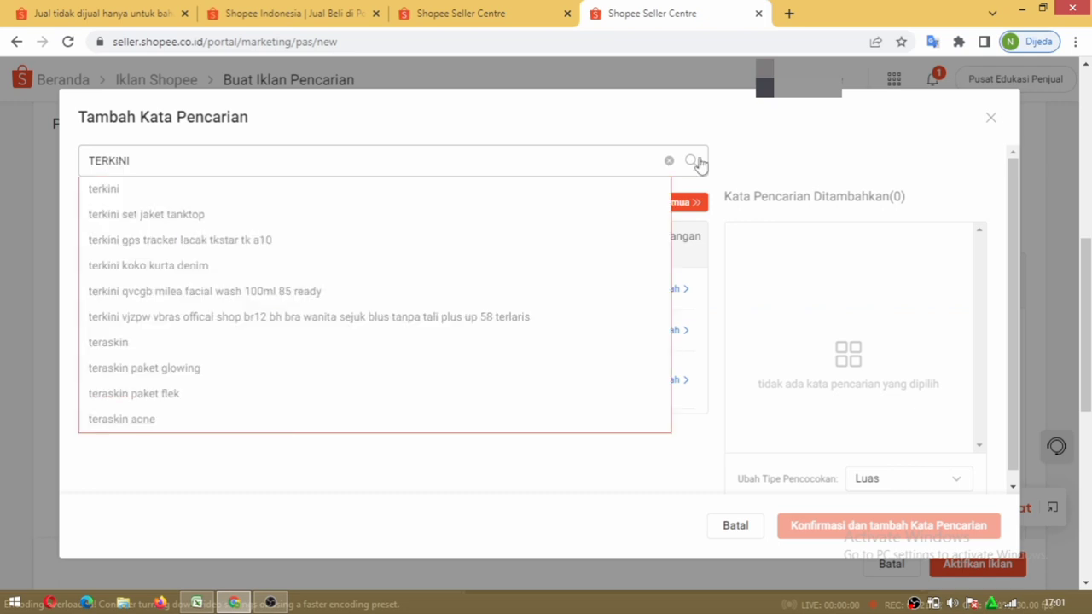
{"action": "left_click", "coordinate": [692, 162]}
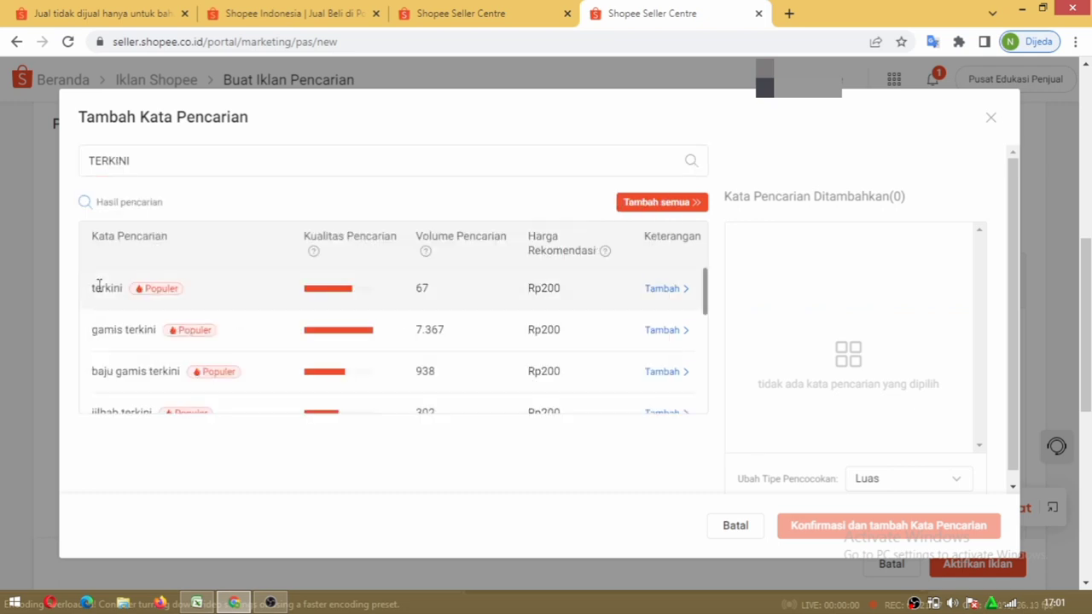
Copy the keyword "gamis terkini" and its search volume 7.367 from the Shopee results into Excel cells A22 and B22.
{"action": "triple_click", "coordinate": [113, 330]}
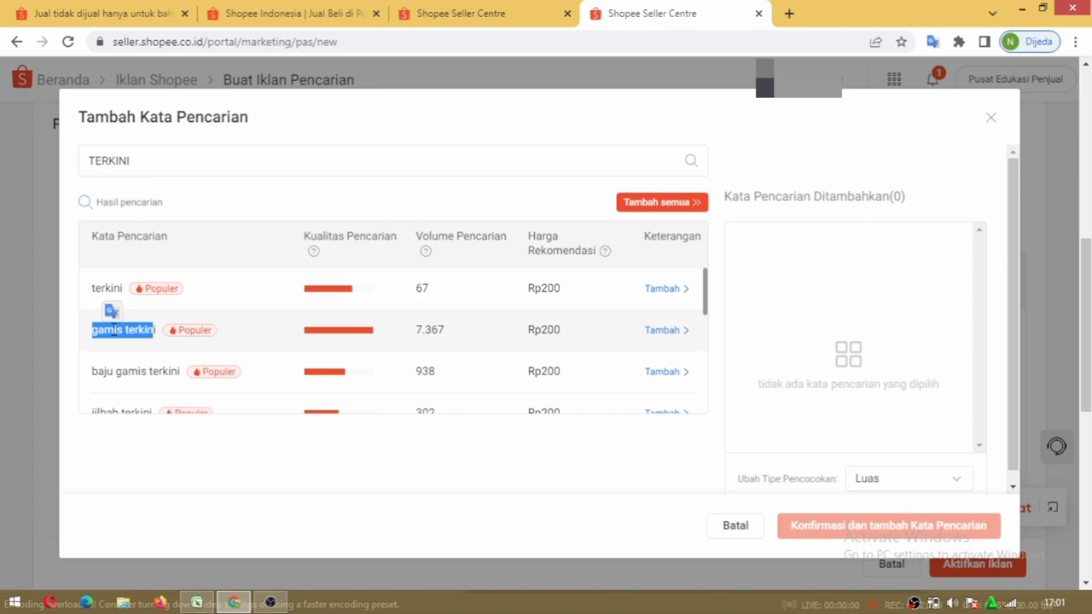
{"action": "key", "text": "alt+Tab"}
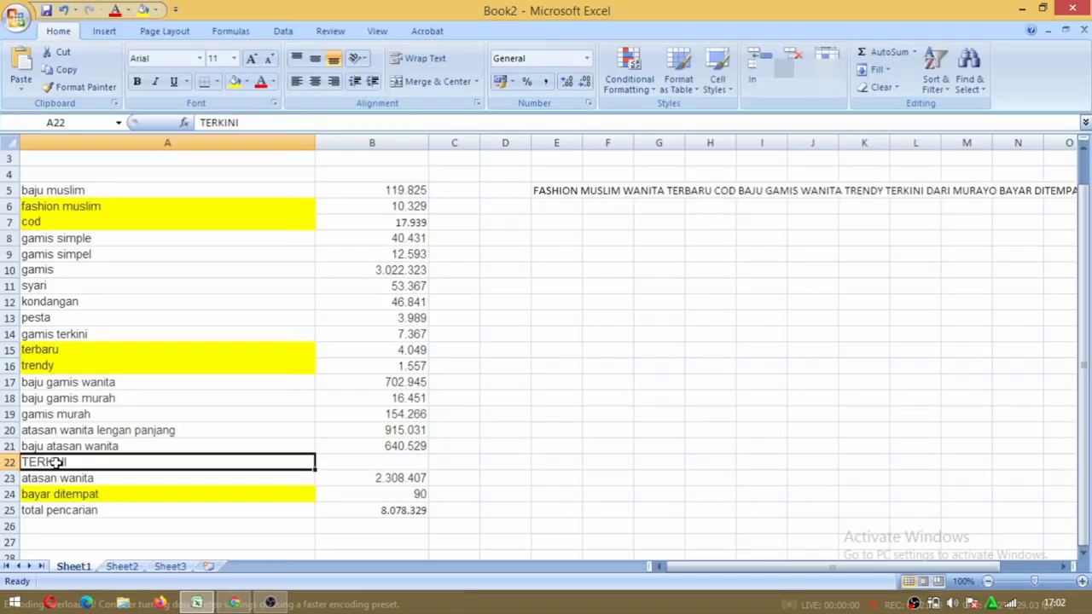
{"action": "key", "text": "alt+Tab"}
{"action": "double_click", "coordinate": [422, 329]}
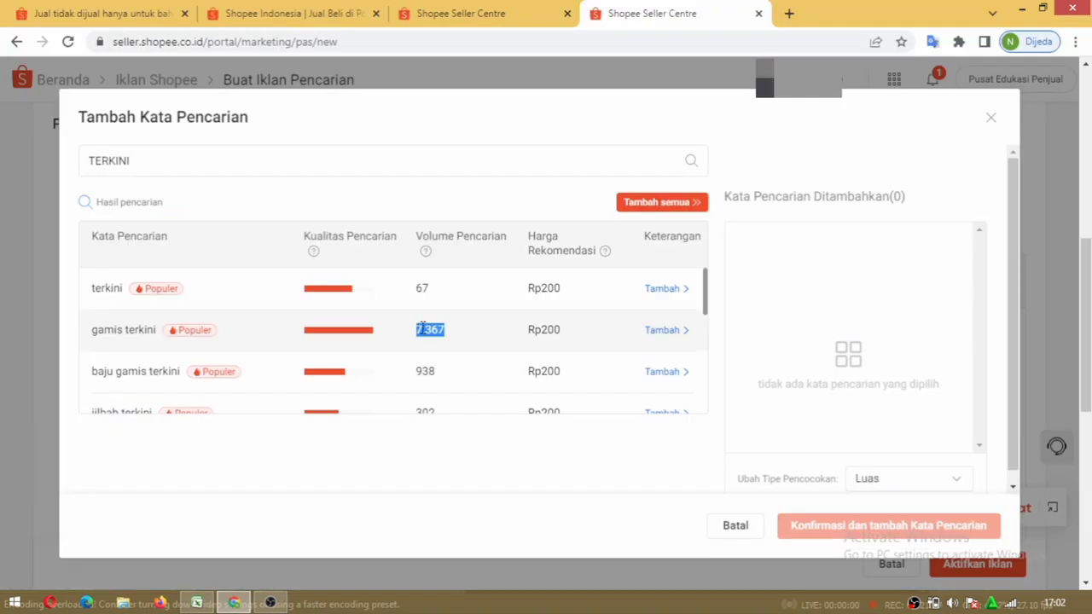
{"action": "key", "text": "alt+Tab"}
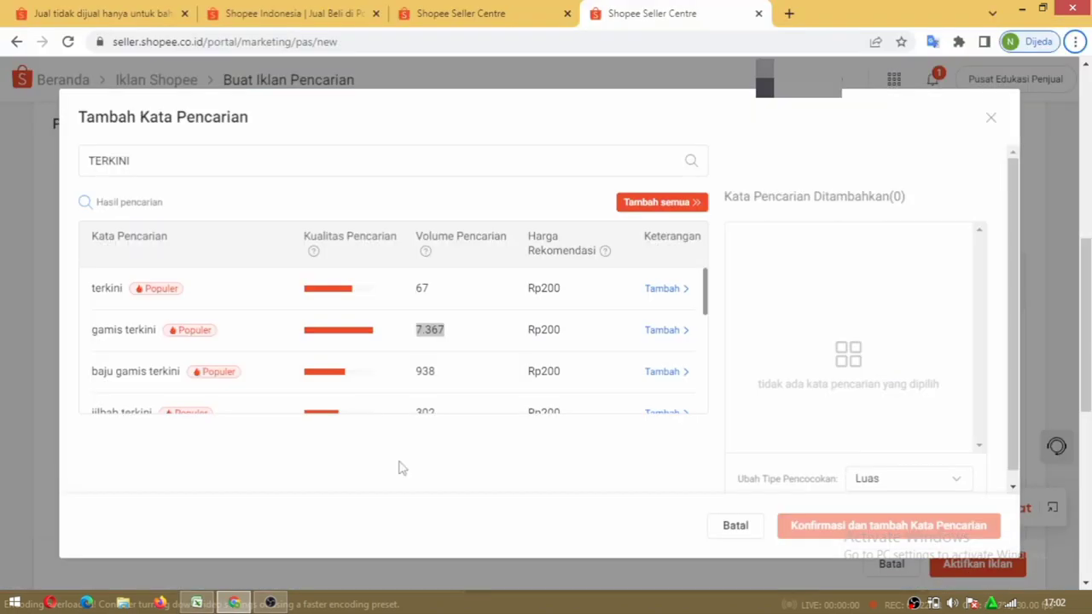
{"action": "key", "text": "alt+Tab"}
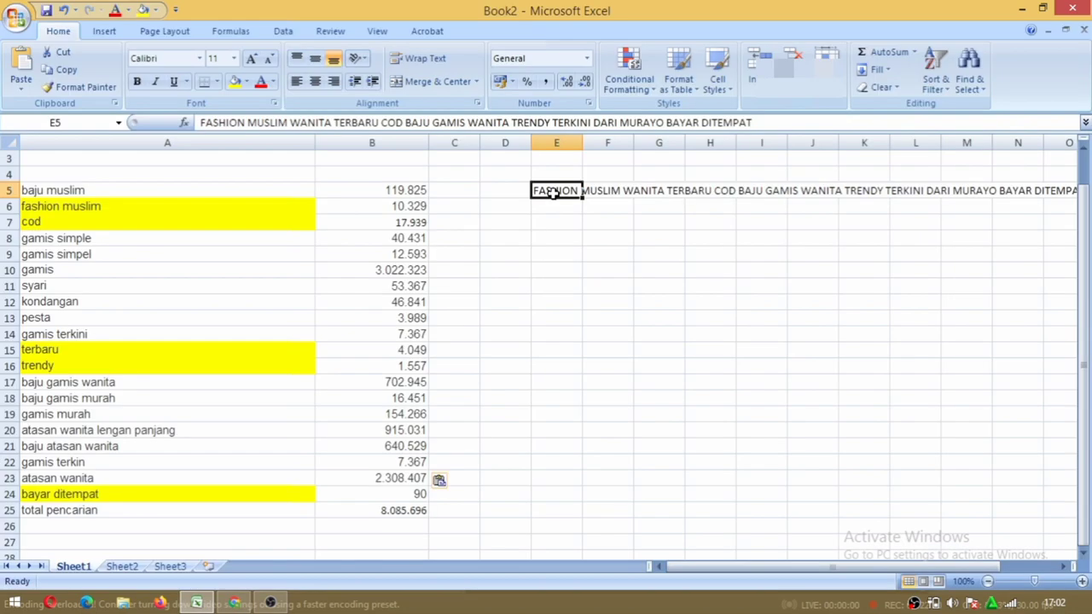
Highlight the keyword in cell A22 in yellow and append "ATASAN WANITA" to the title in E5.
{"action": "left_click", "coordinate": [378, 122]}
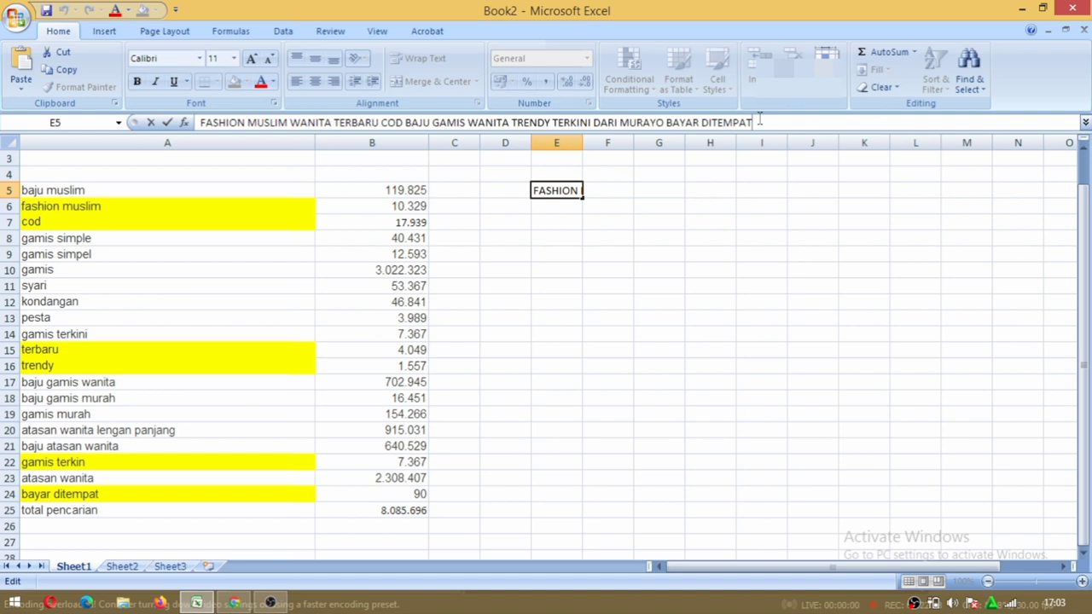
{"action": "type", "text": "ATASAN WANITA"}
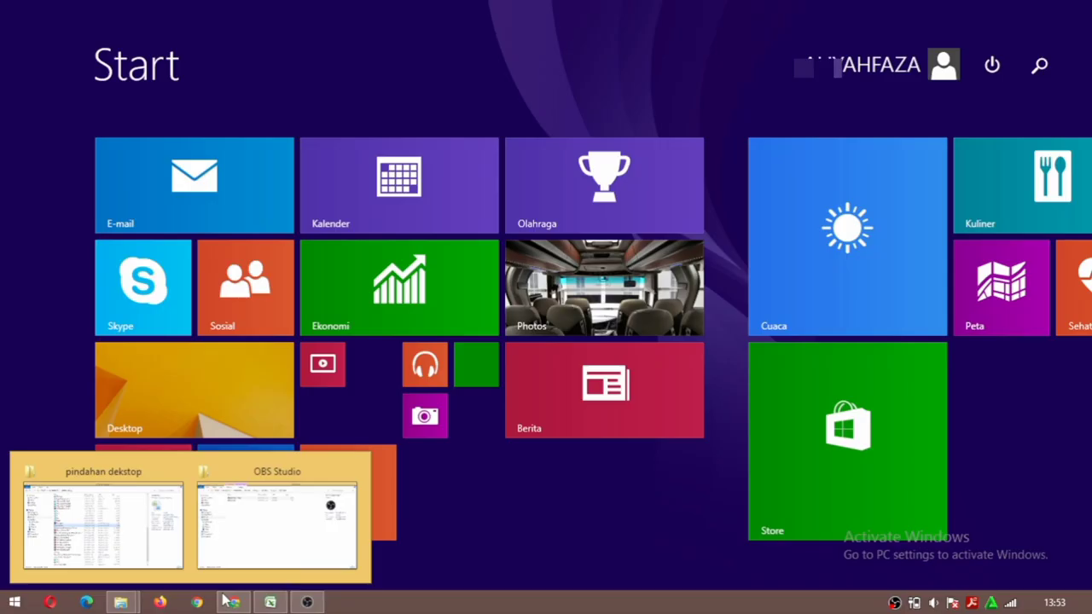
Switch to Shopee Seller Centre and open the product "tidak dijual hanya untuk bahan persentase" at its product name field.
{"action": "left_click", "coordinate": [233, 602]}
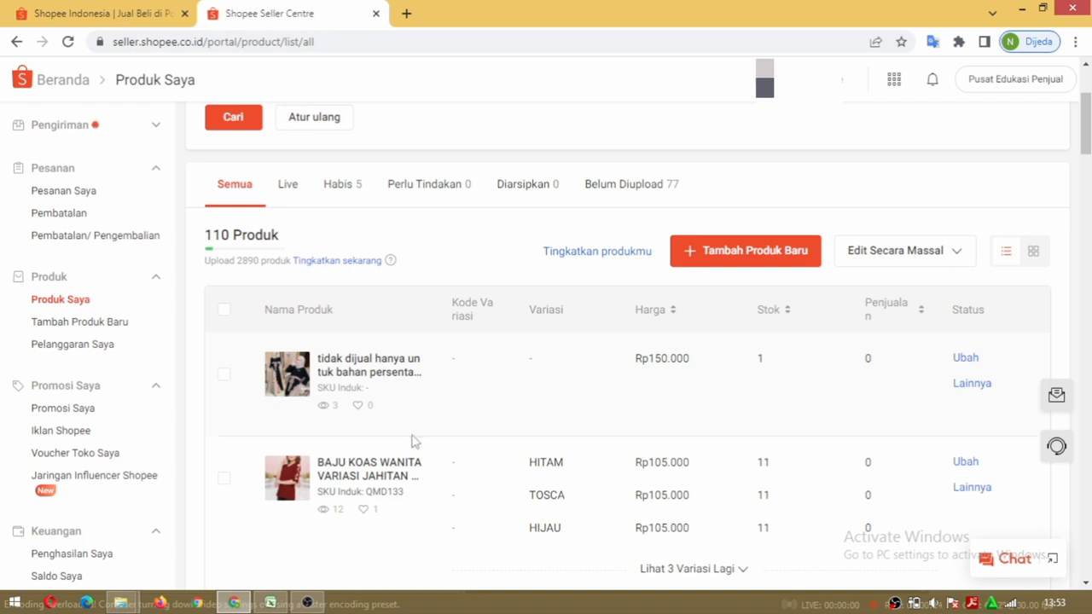
{"action": "left_click", "coordinate": [381, 378]}
{"action": "mouse_move", "coordinate": [269, 604]}
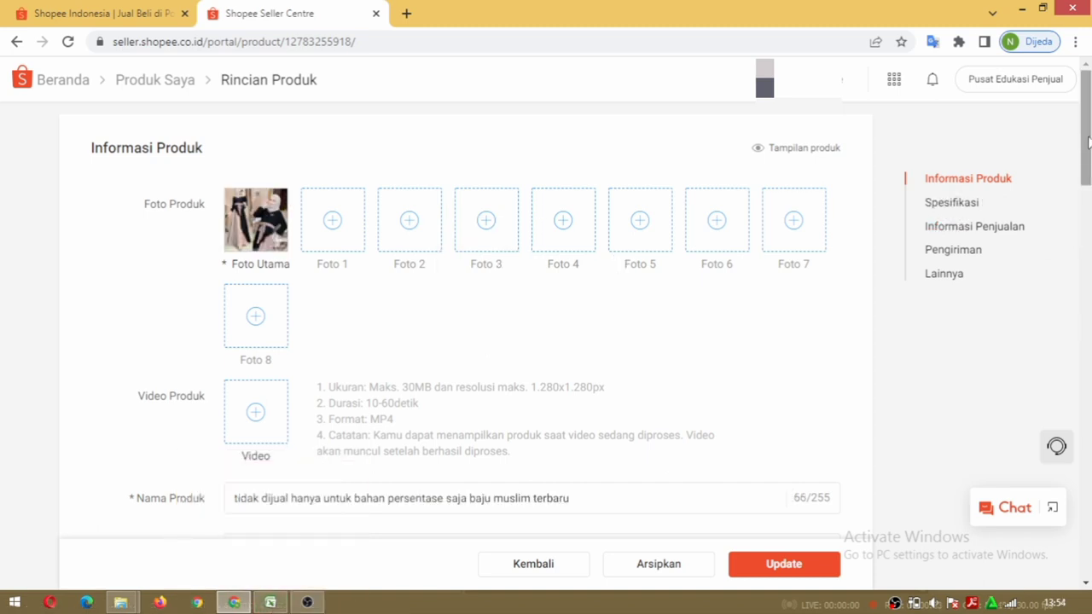
{"action": "mouse_move", "coordinate": [1088, 140]}
{"action": "left_mouse_down"}
{"action": "mouse_move", "coordinate": [1089, 173]}
{"action": "mouse_move", "coordinate": [1088, 147]}
{"action": "left_mouse_up"}
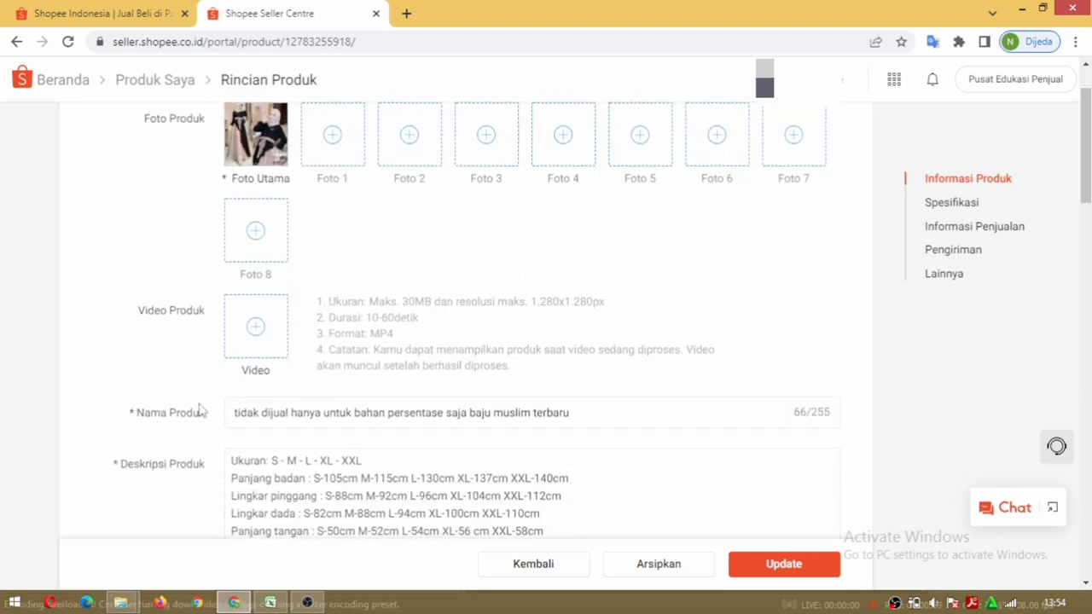
Switch to the "persentase" workbook in Excel and copy the full product title text from cell A23.
{"action": "left_click", "coordinate": [267, 603]}
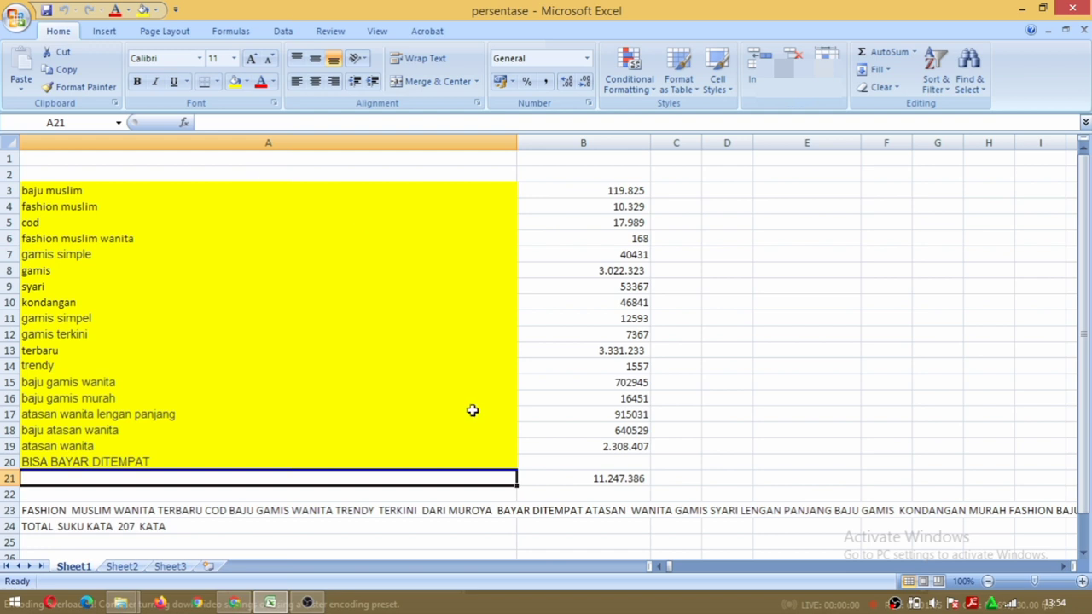
{"action": "left_click", "coordinate": [52, 510]}
{"action": "left_click", "coordinate": [207, 124]}
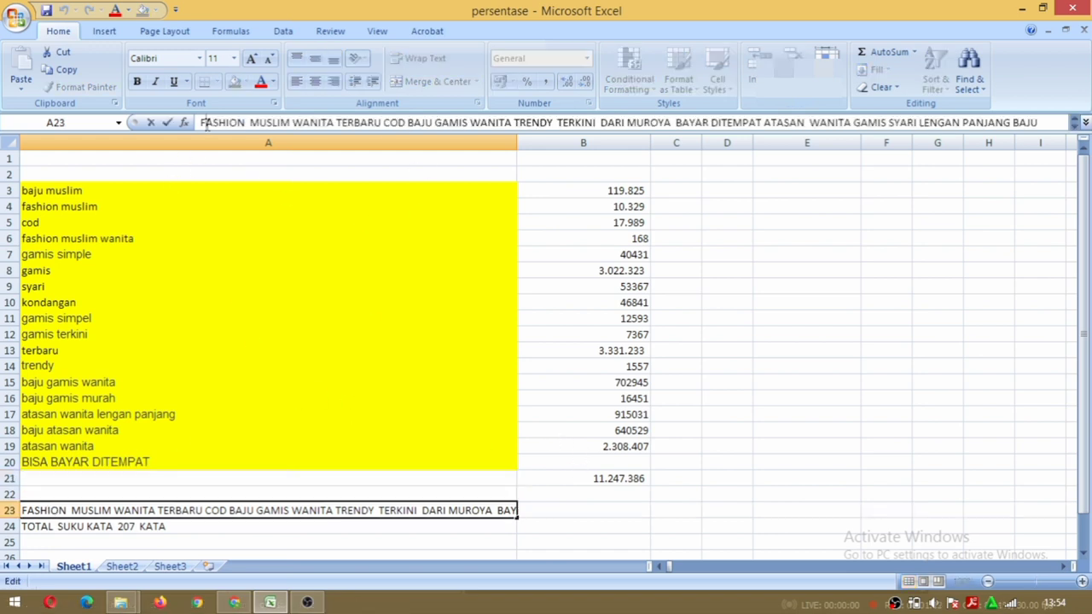
{"action": "key", "text": "Down"}
{"action": "key", "text": "shift+End"}
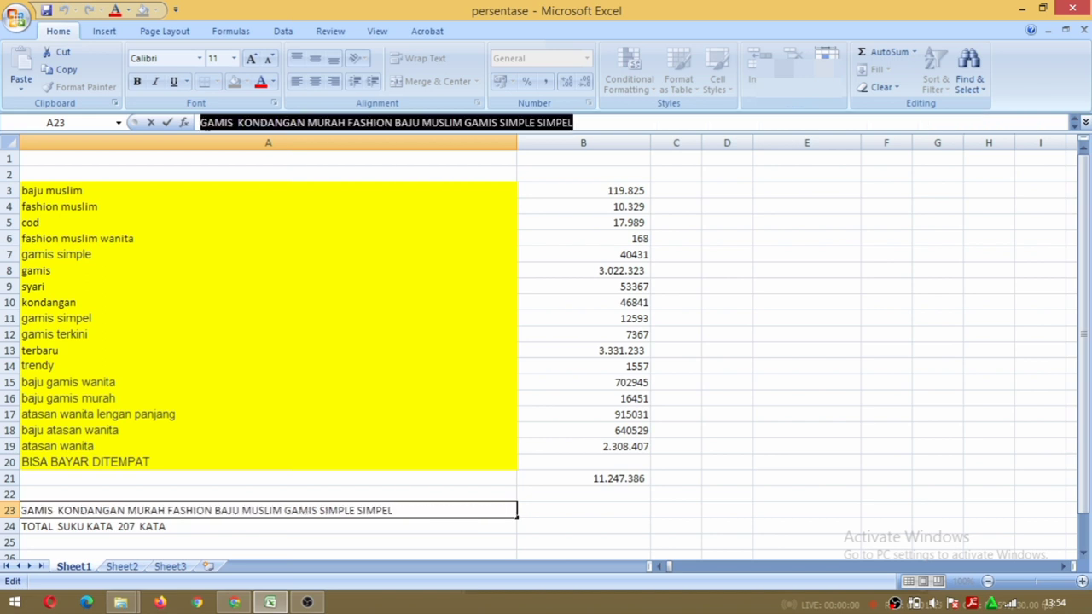
{"action": "key", "text": "ctrl+c"}
{"action": "key", "text": "alt"}
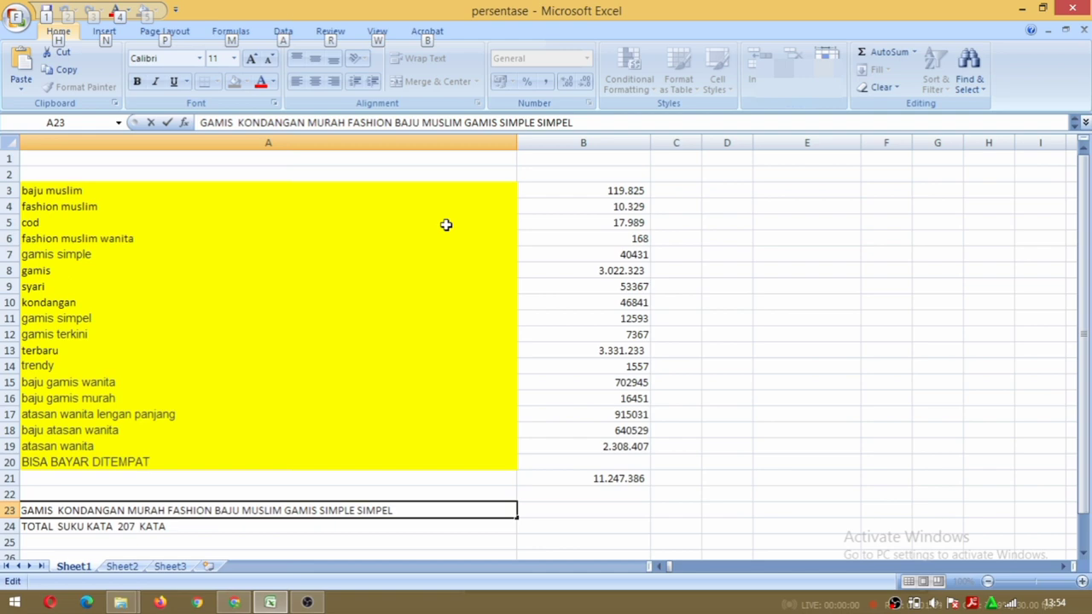
Return to the Shopee product form and replace the product name with the copied title.
{"action": "key", "text": "alt+Tab"}
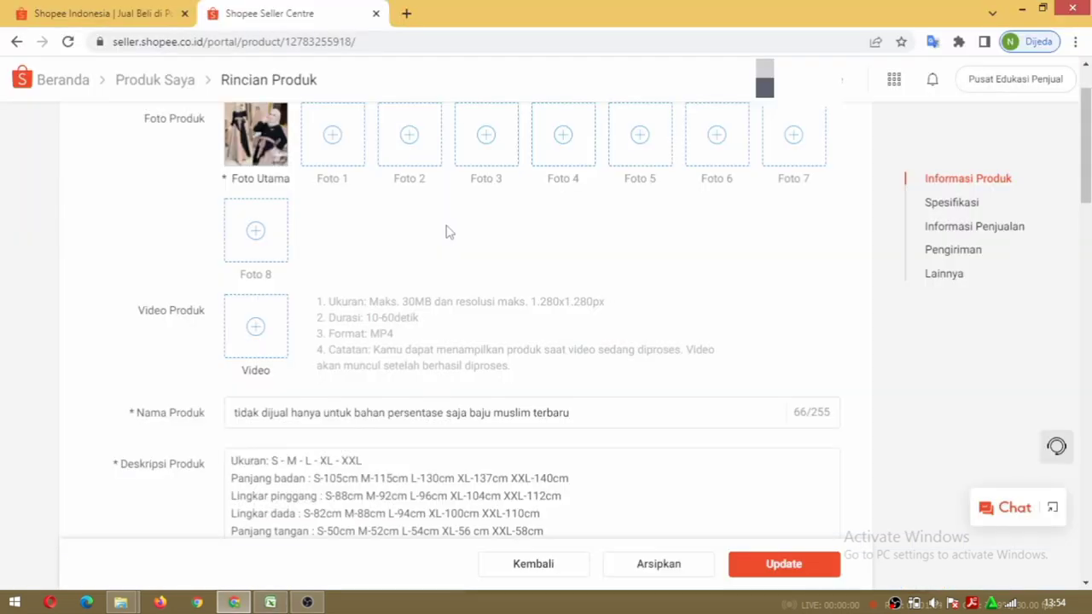
{"action": "double_click", "coordinate": [240, 413]}
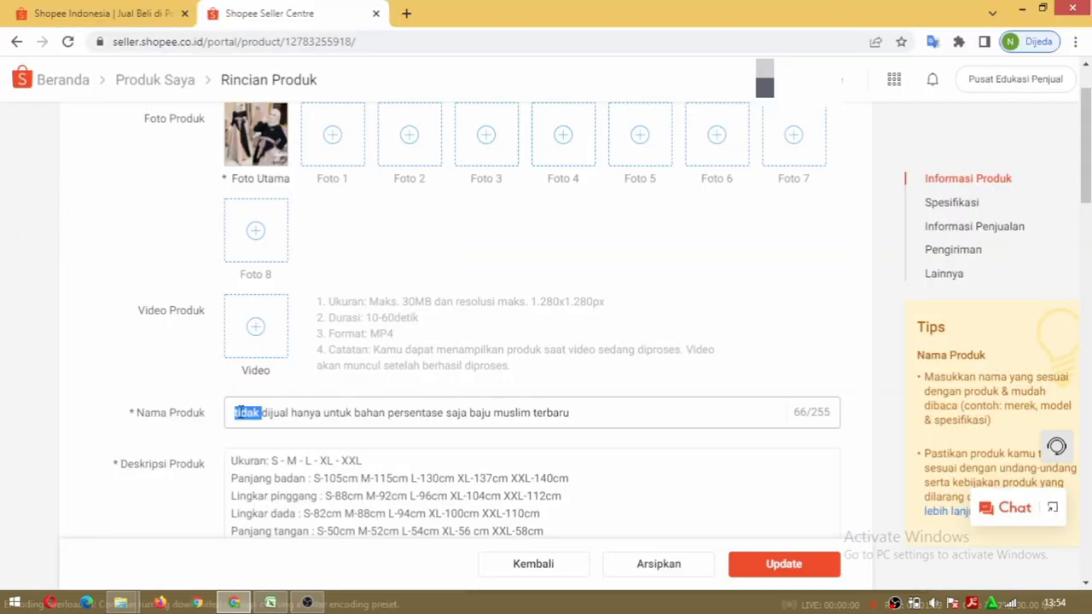
{"action": "triple_click", "coordinate": [240, 412]}
{"action": "key", "text": "ctrl+v"}
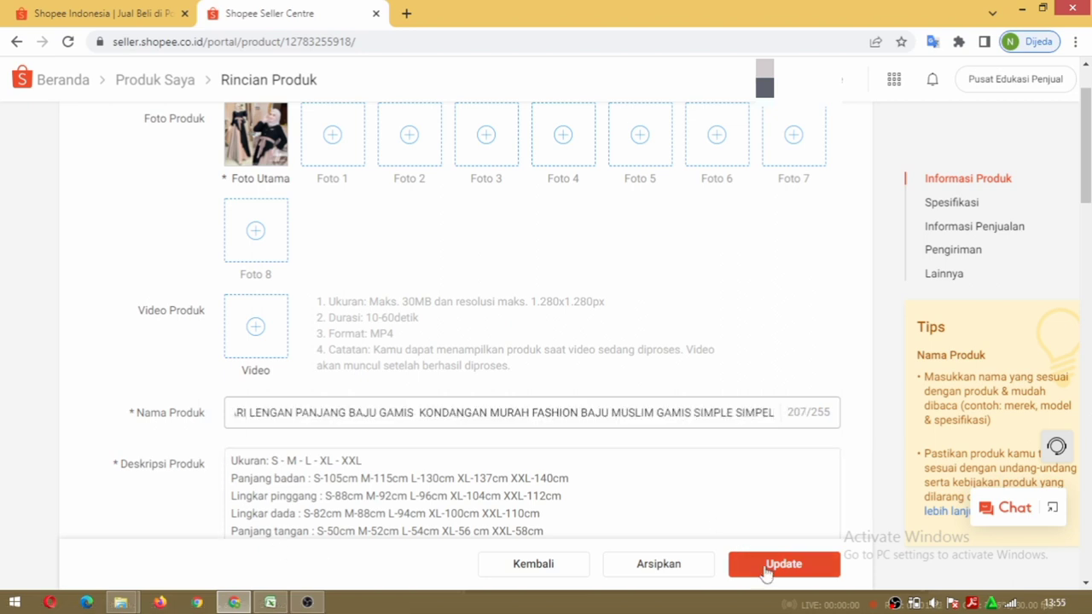
Insert "tidak dijual" followed by a blank line at the start of the product description, and update the product.
{"action": "left_click", "coordinate": [232, 460]}
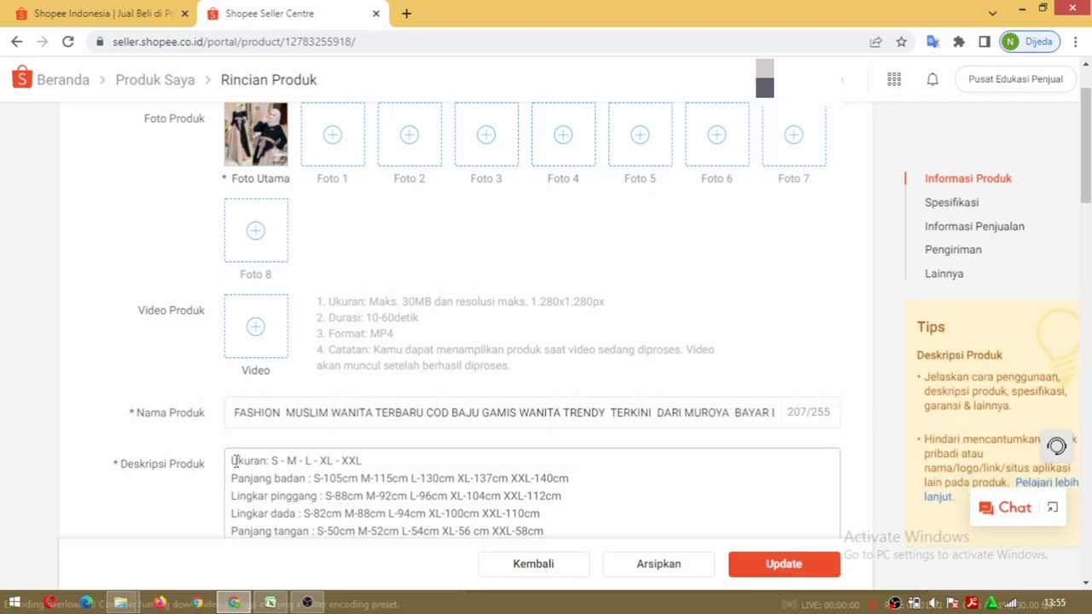
{"action": "type", "text": "Tidak dijual"}
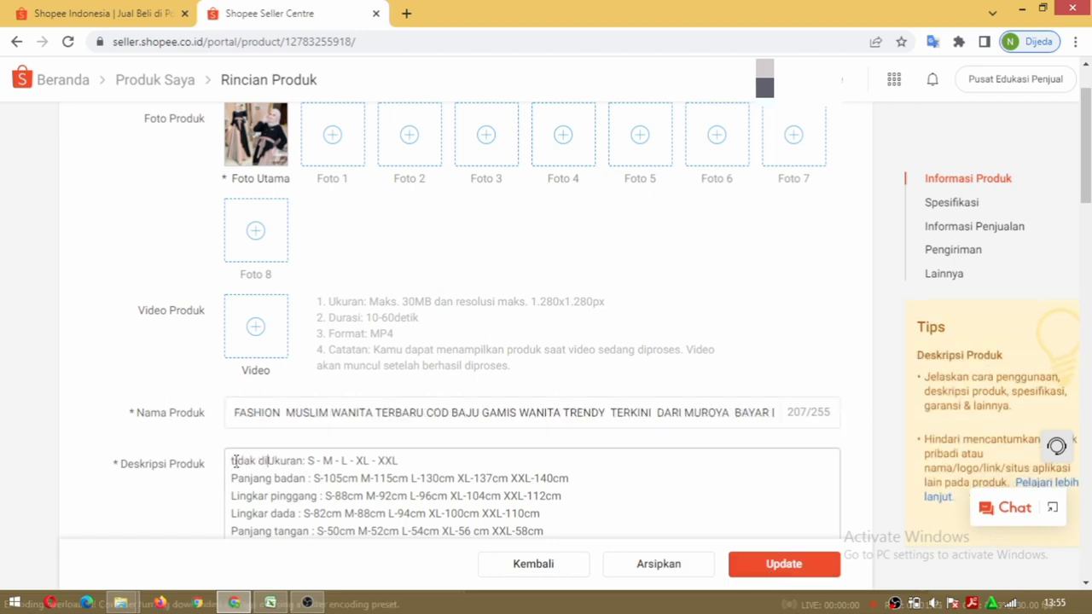
{"action": "key", "text": "Return"}
{"action": "key", "text": "Return"}
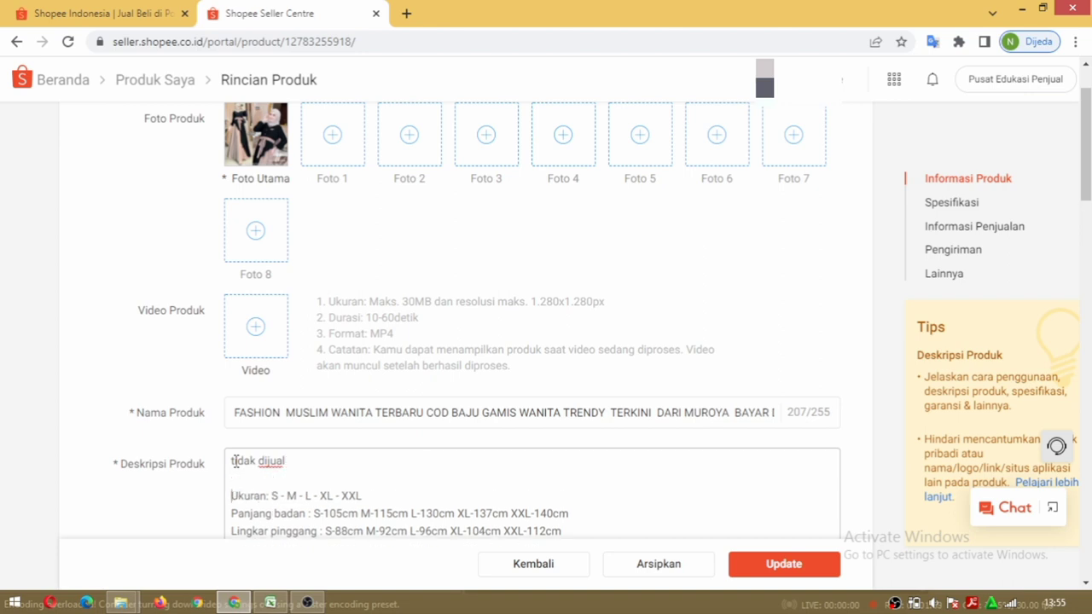
{"action": "left_click", "coordinate": [775, 570]}
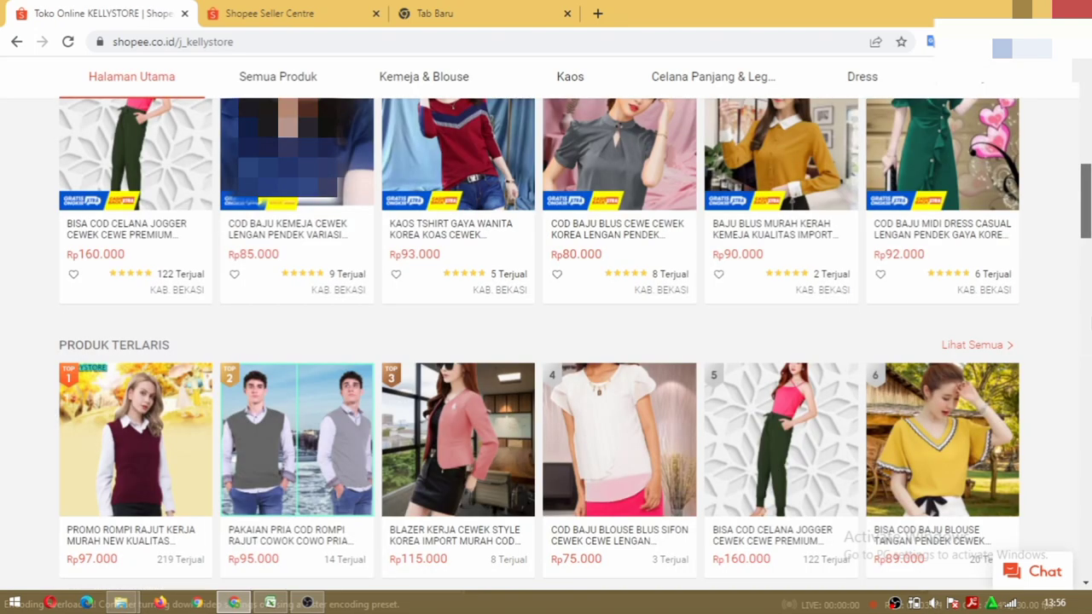
View the updated product's title on its public Shopee page and return to the Seller Centre product list.
{"action": "left_click", "coordinate": [402, 290]}
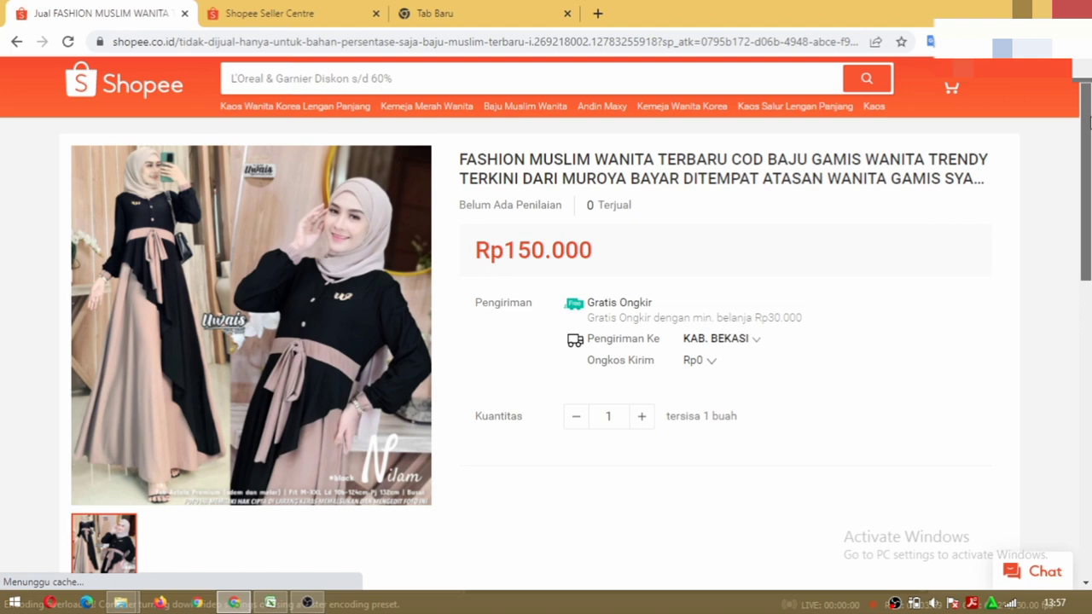
{"action": "left_click_drag", "start_coordinate": [1089, 122], "coordinate": [1089, 96]}
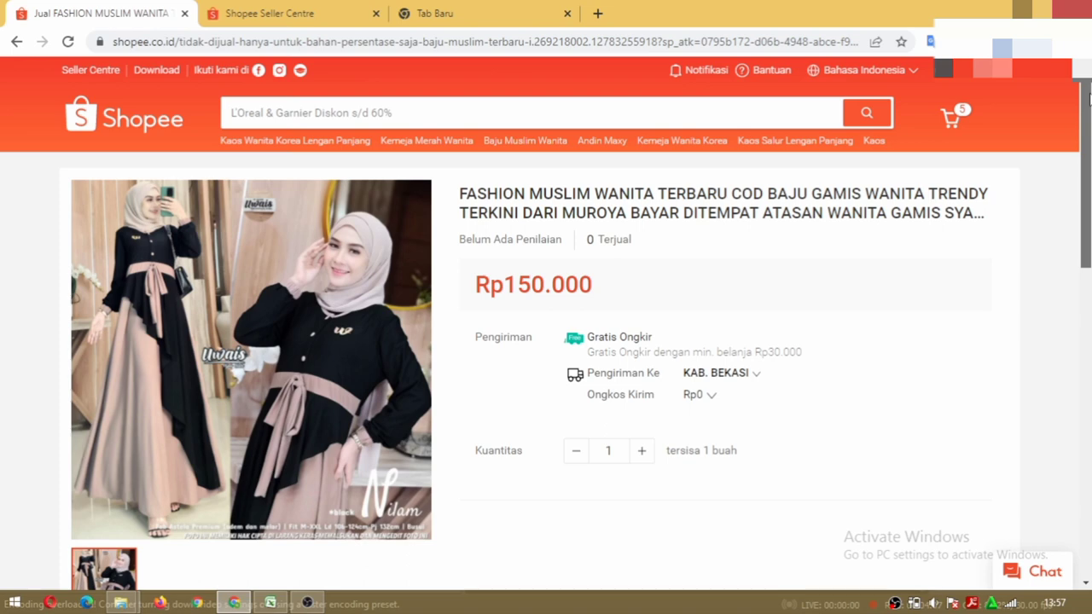
{"action": "left_click", "coordinate": [280, 13]}
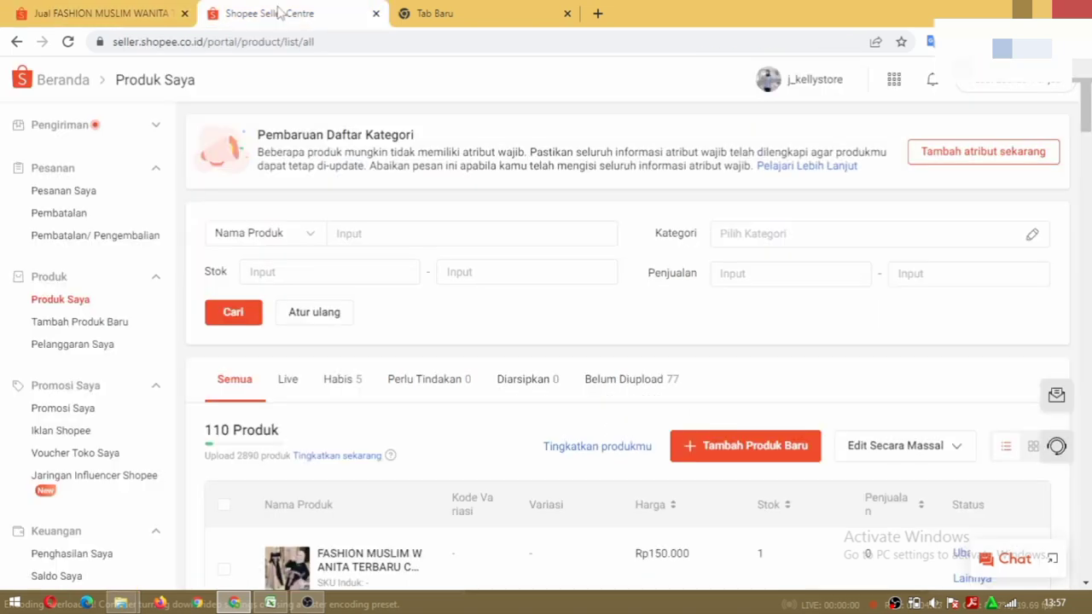